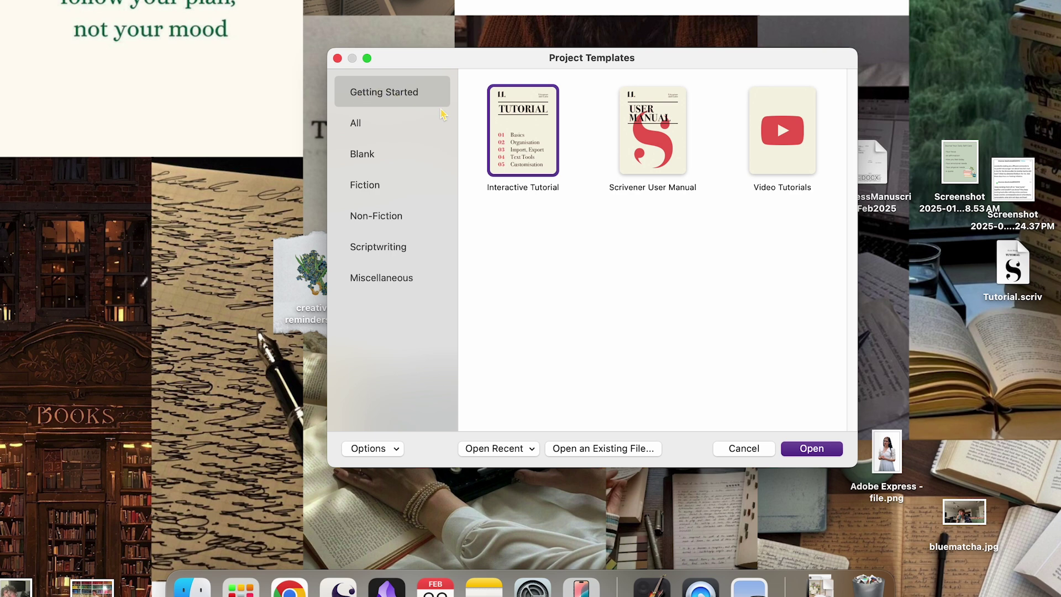
Browse the available project templates across the All, Blank, Fiction, Non-Fiction, Scriptwriting and Miscellaneous categories
click(362, 125)
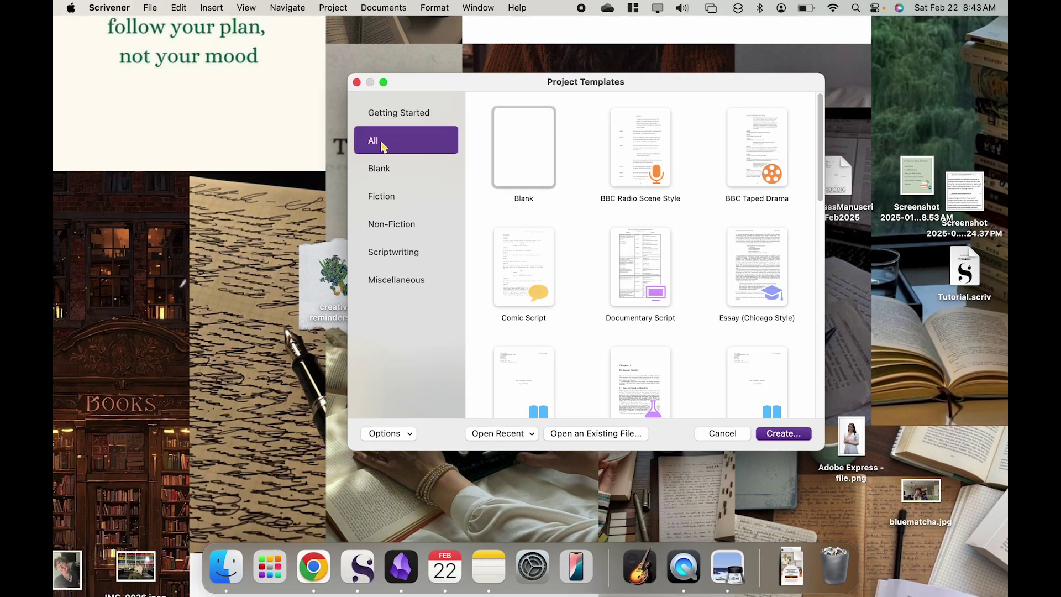
scroll(648, 267, down, 10)
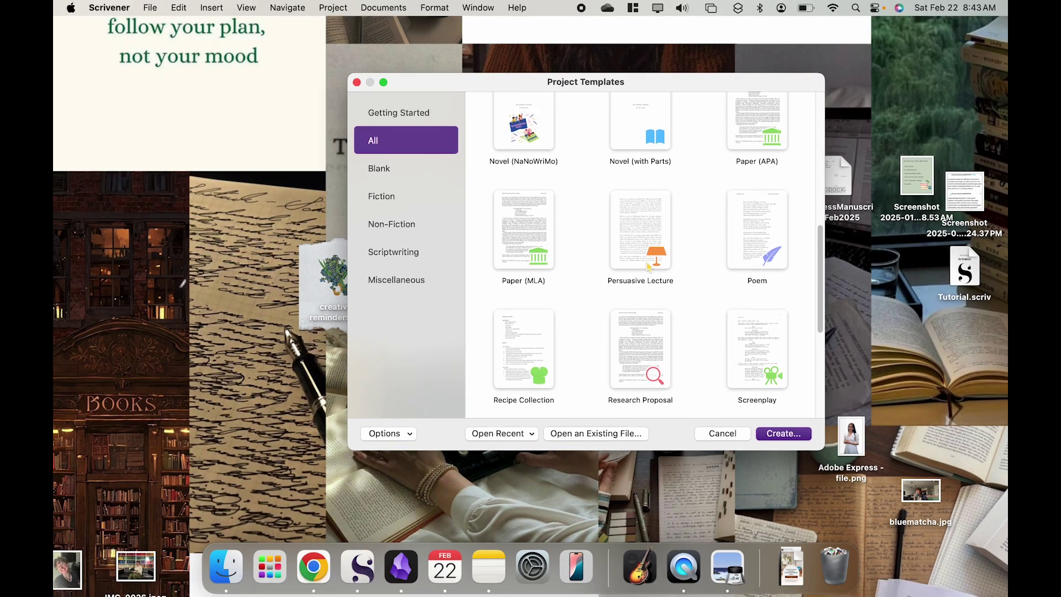
click(434, 173)
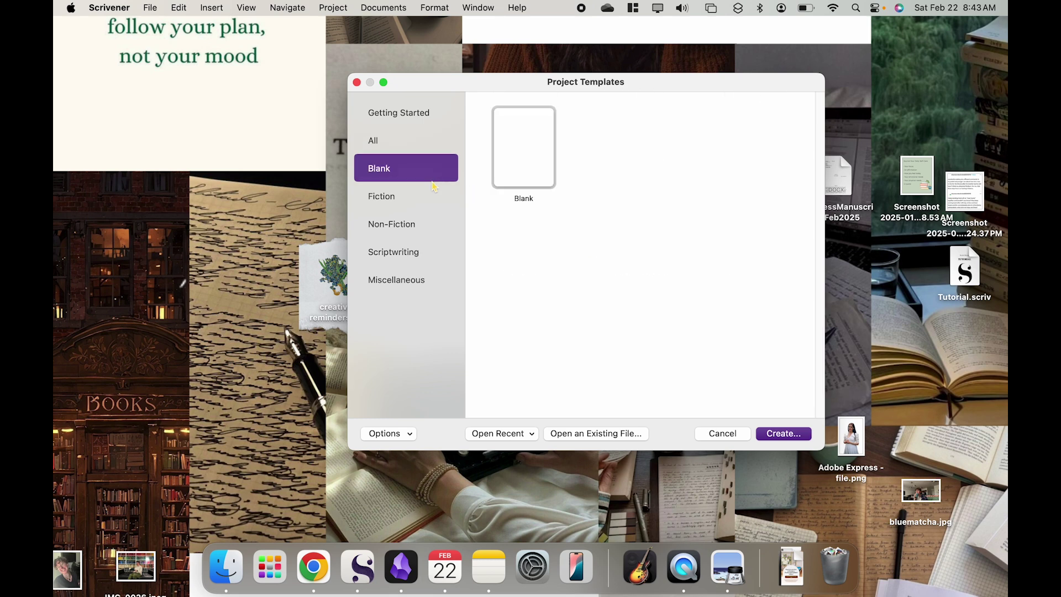
click(431, 193)
click(441, 221)
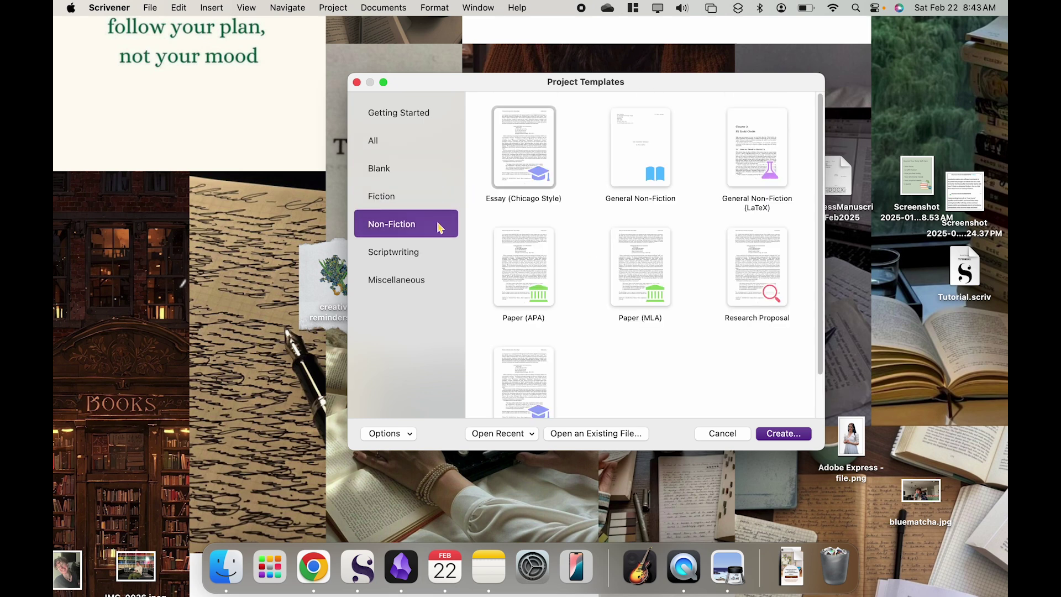
click(442, 260)
click(435, 283)
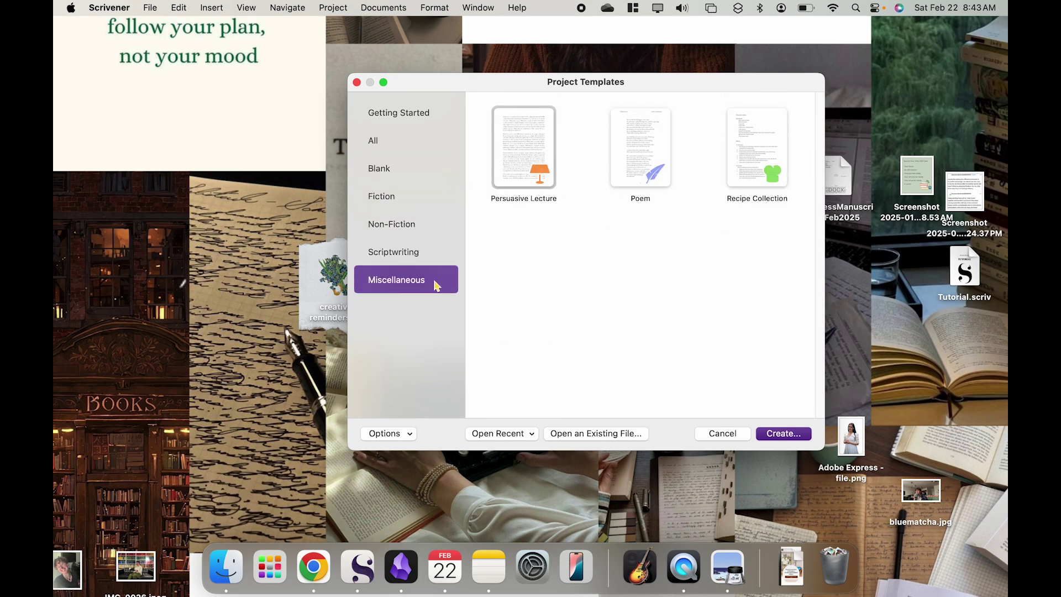
click(395, 176)
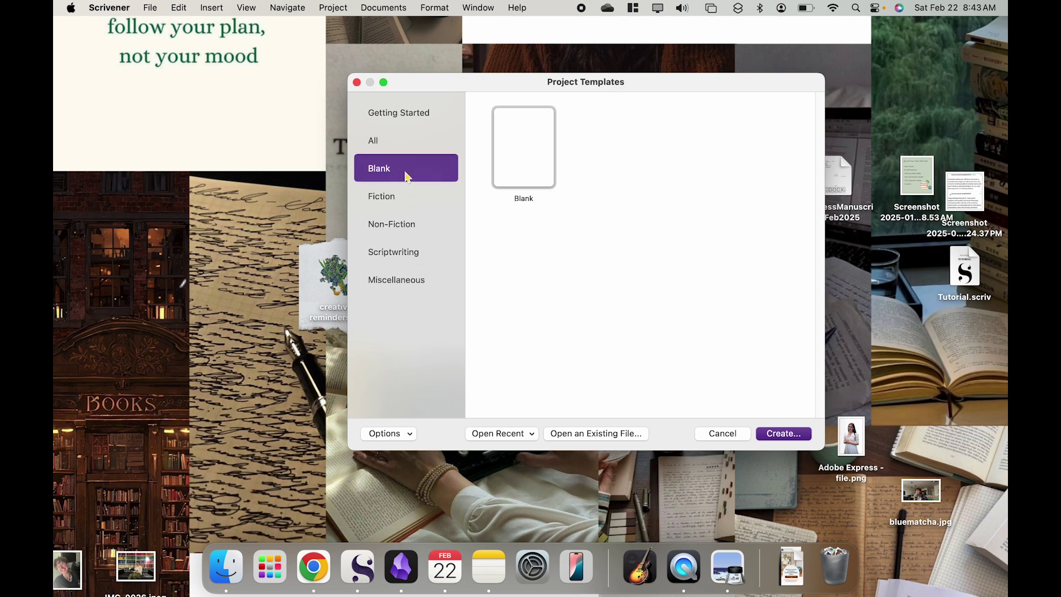
Start a new project from the Novel template in the Fiction category
click(403, 193)
double_click(500, 161)
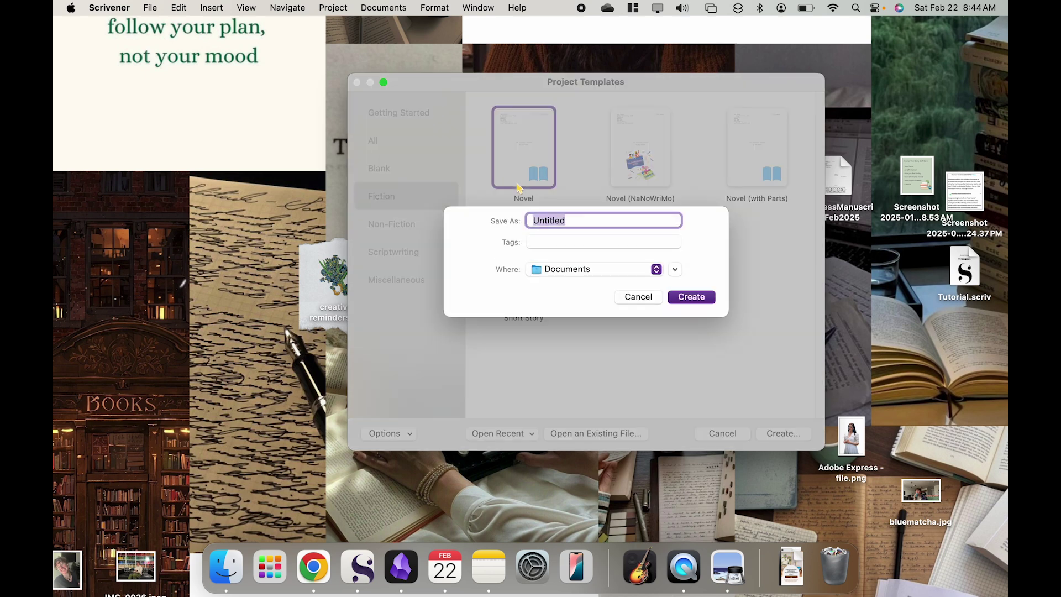
text(Hamlet Retelling)
key(BackSpace)
key(BackSpace)
key(BackSpace)
key(BackSpace)
key(BackSpace)
key(BackSpace)
key(BackSpace)
key(BackSpace)
key(BackSpace)
key(BackSpace)
key(BackSpace)
key(BackSpace)
key(BackSpace)
key(BackSpace)
key(BackSpace)
key(BackSpace)
Name the project "Project Hamlet" and create it in the Documents folder
text(Project Hamlet)
click(676, 301)
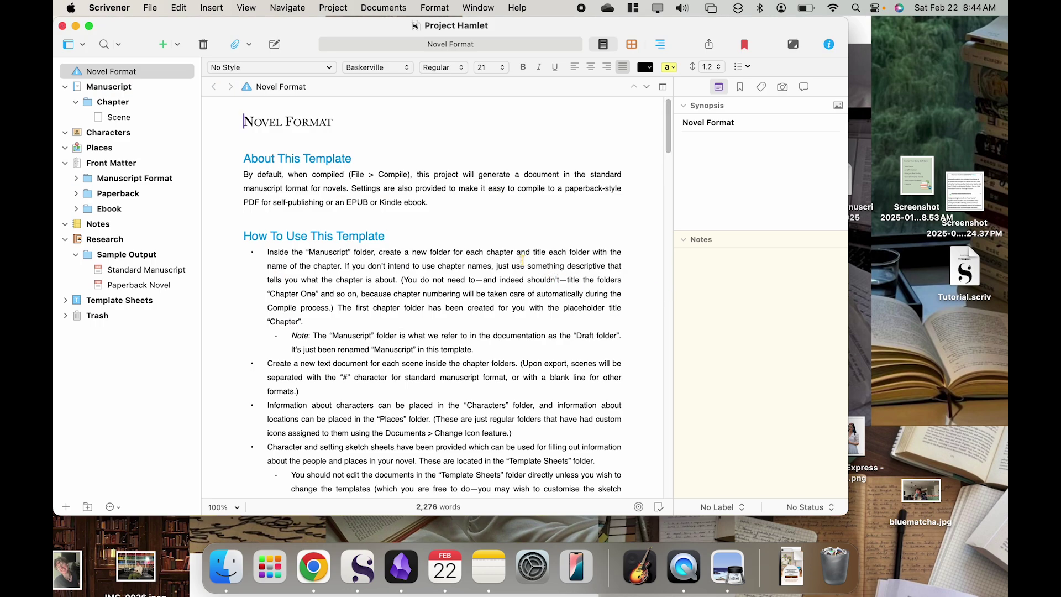
Skim the Novel Format guide through to its final note and return to its beginning
scroll(377, 213, down, 3)
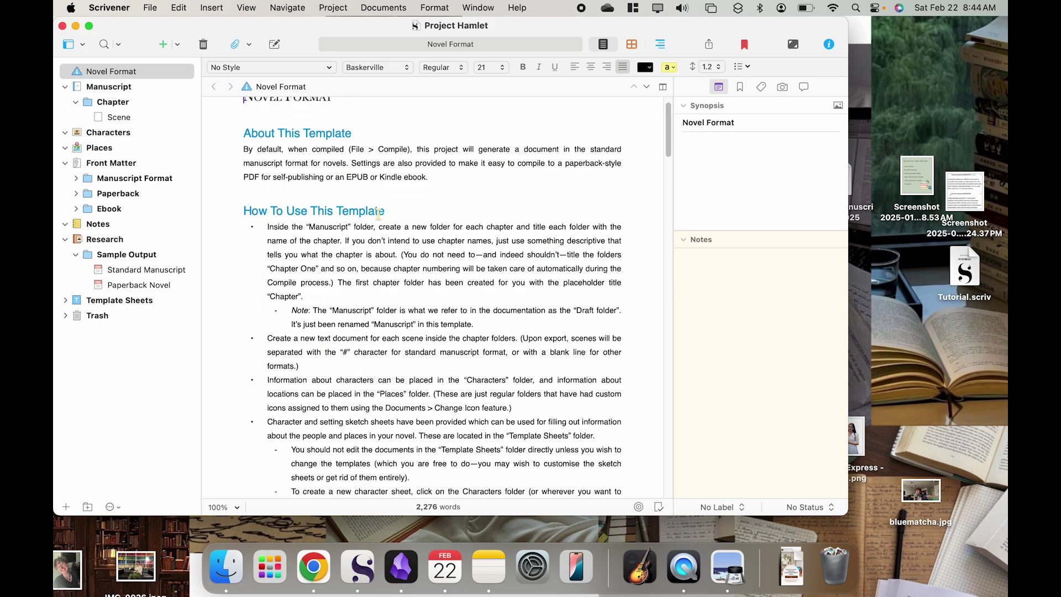
scroll(376, 211, down, 8)
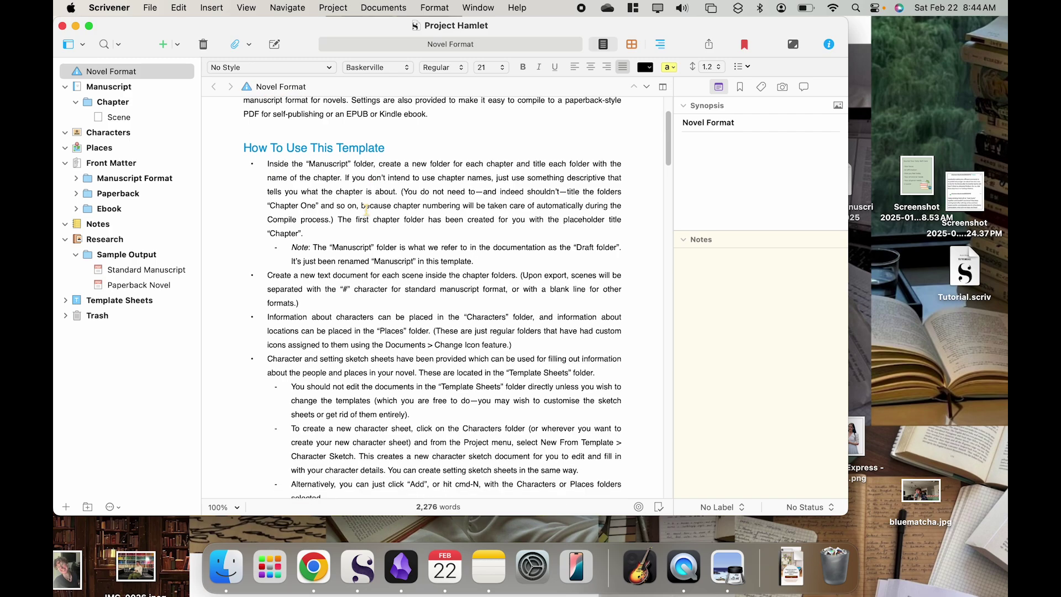
scroll(367, 209, down, 20)
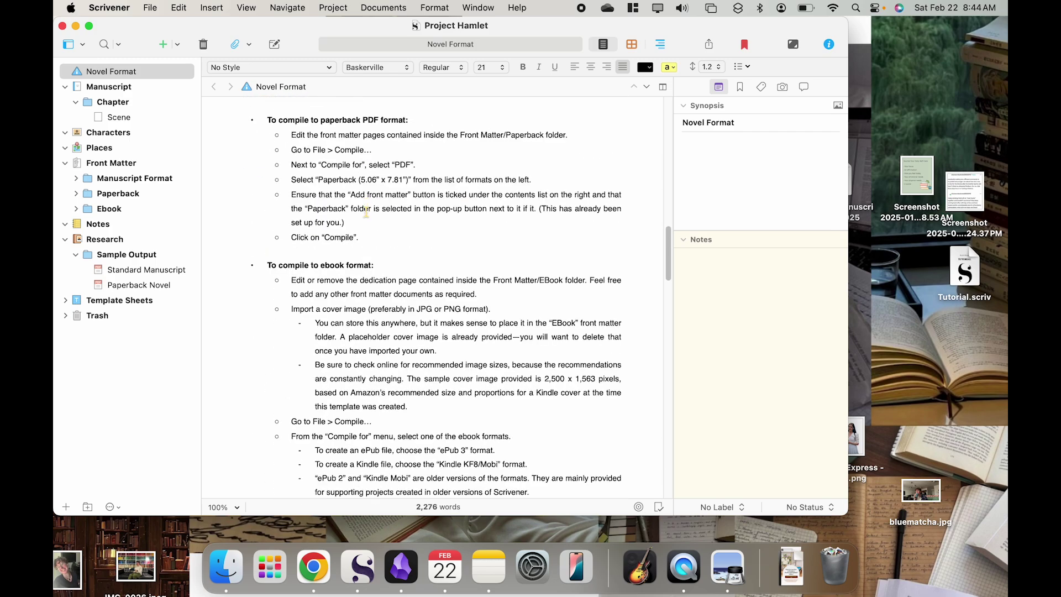
scroll(367, 211, down, 20)
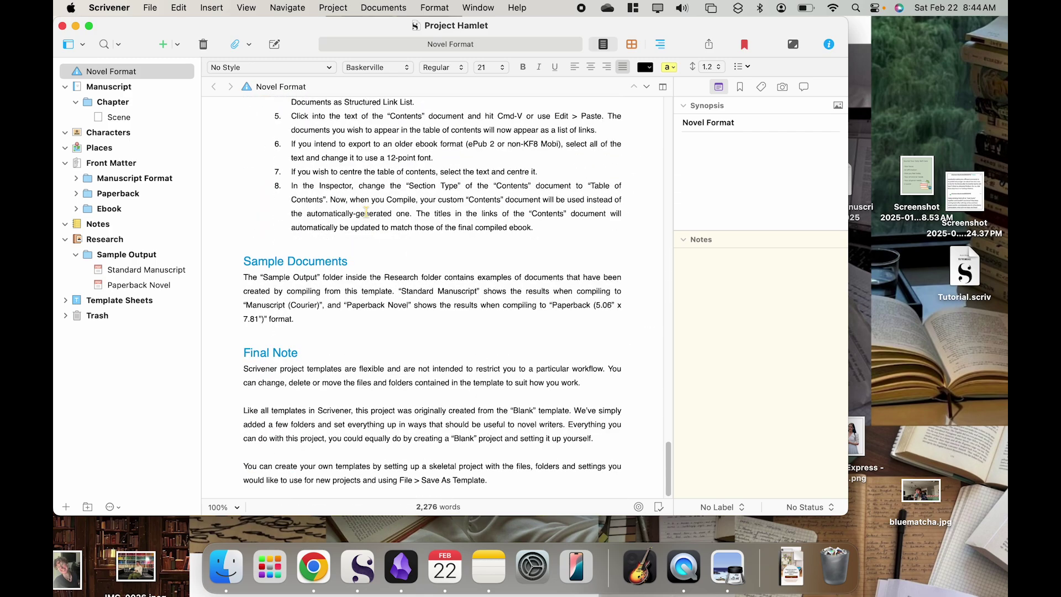
key(super+Up)
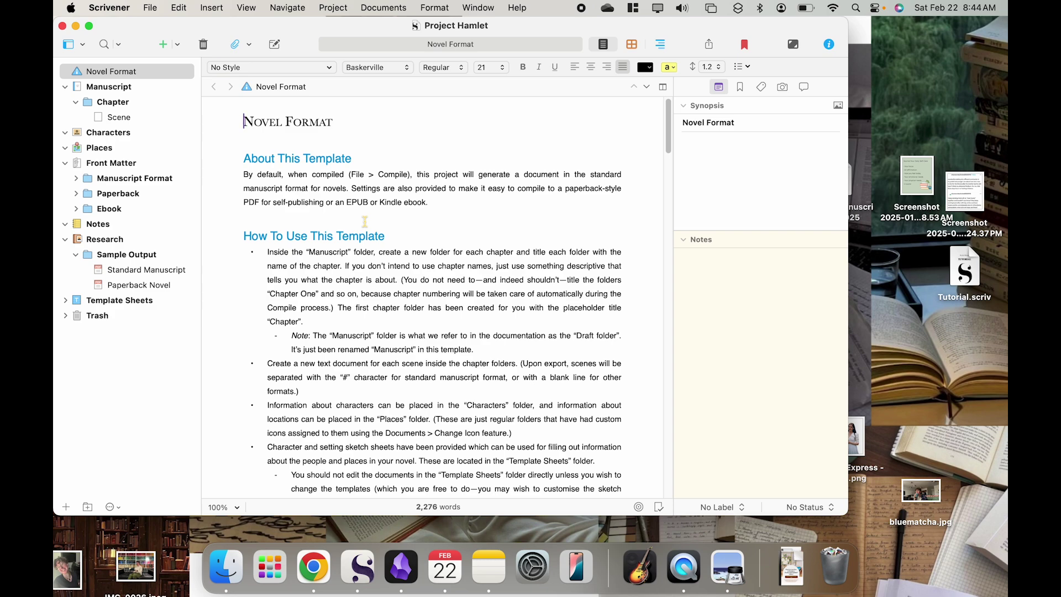
Expand the project window to full screen
click(89, 27)
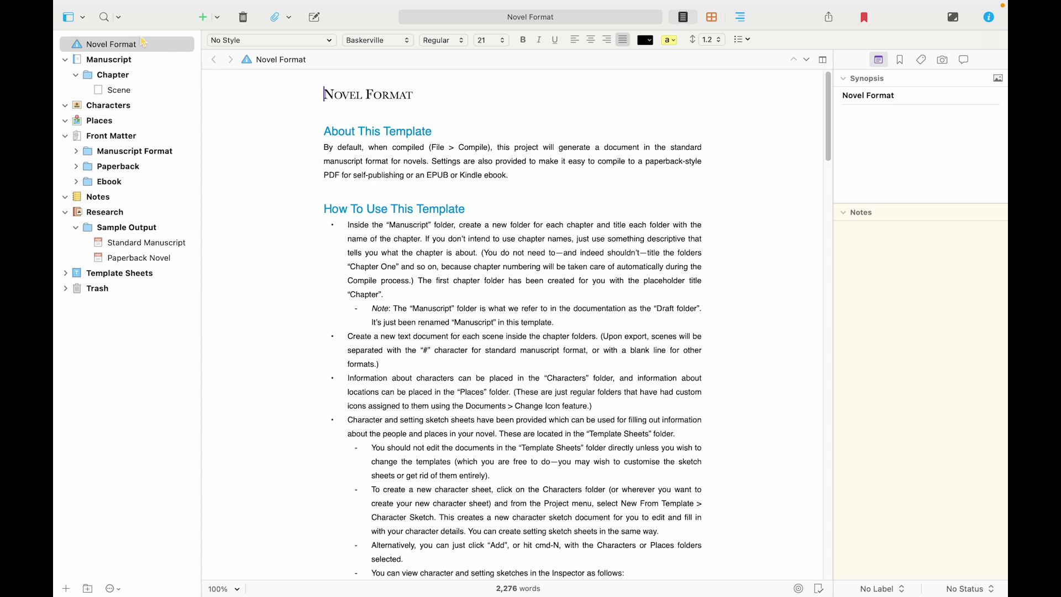
click(83, 18)
click(86, 24)
Look at the Manuscript folder's contents, including the Chapter folder and its Scene document
click(123, 61)
click(122, 81)
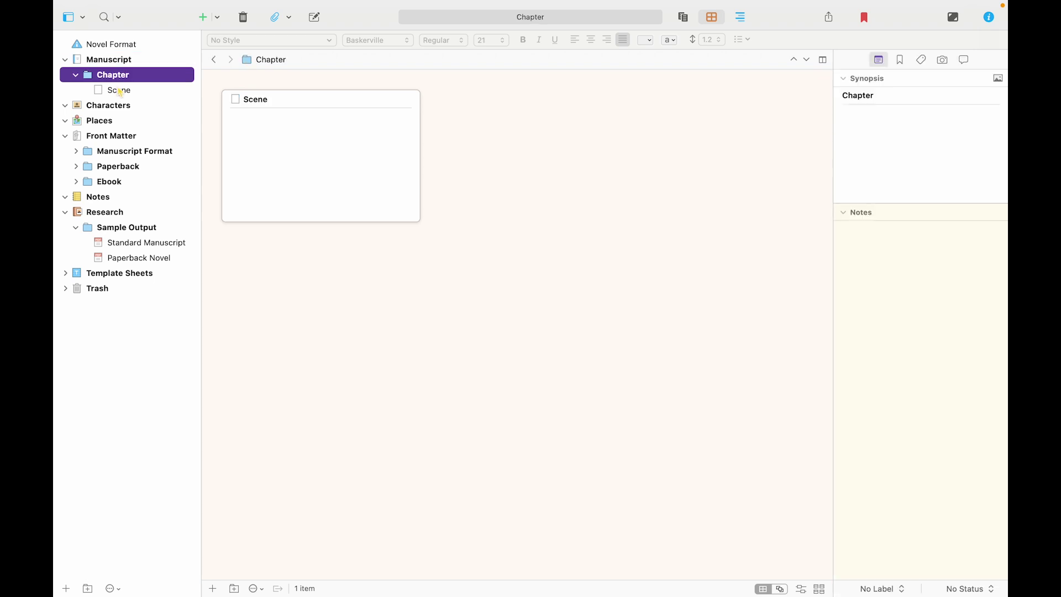
click(120, 92)
click(120, 79)
Add a new folder to the Manuscript and create an untitled text document inside it
click(155, 59)
click(216, 17)
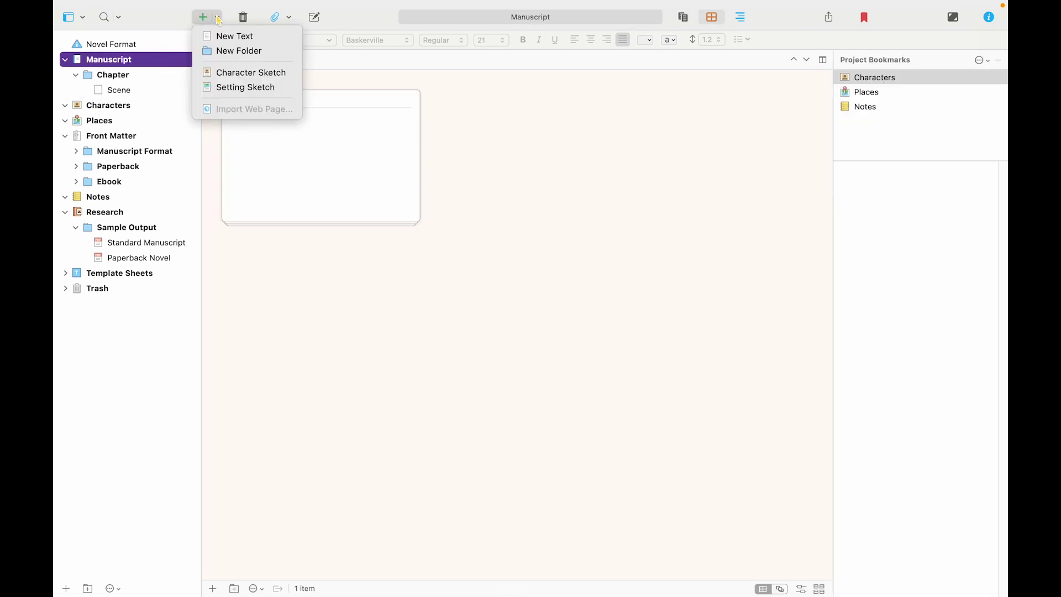
click(222, 49)
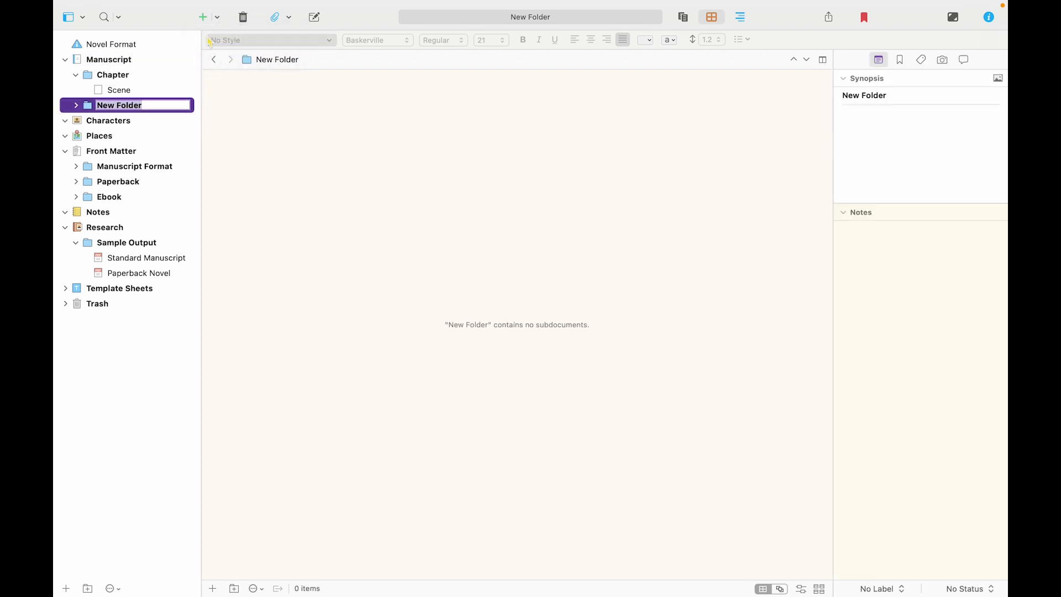
click(203, 17)
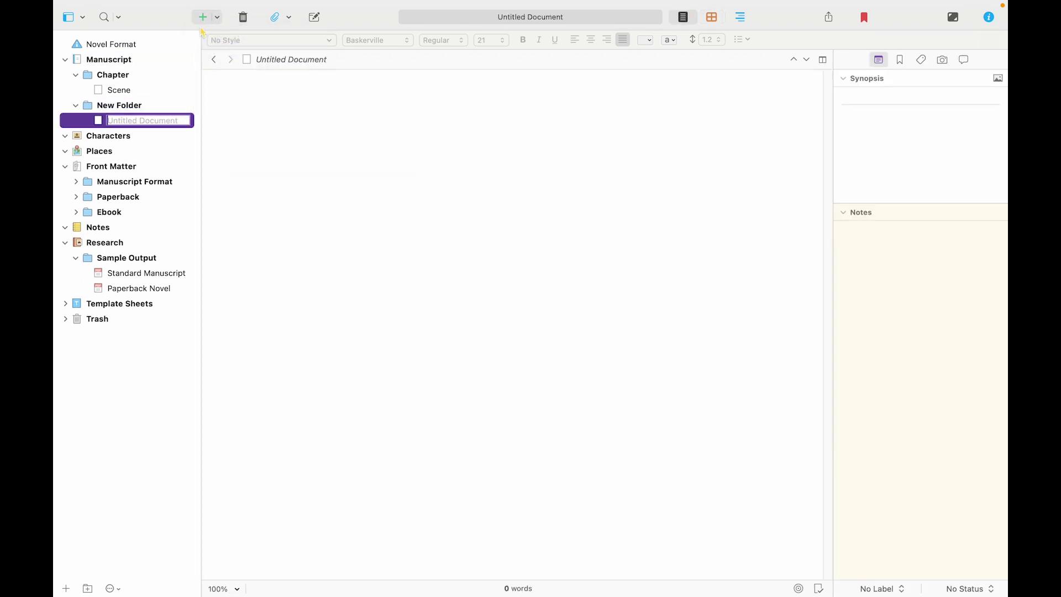
click(160, 108)
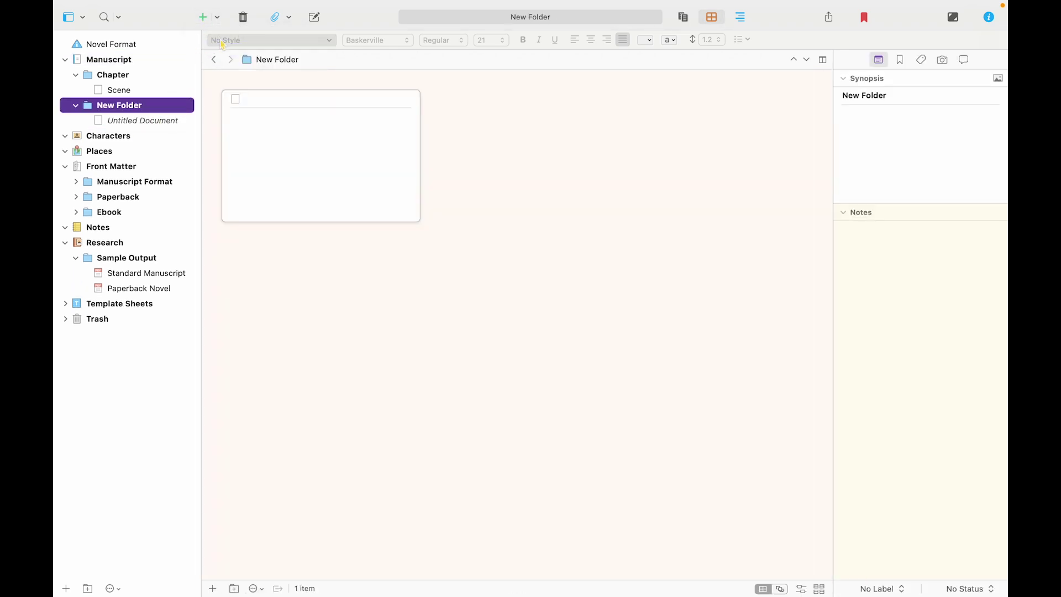
right_click(156, 81)
mouse_move(171, 88)
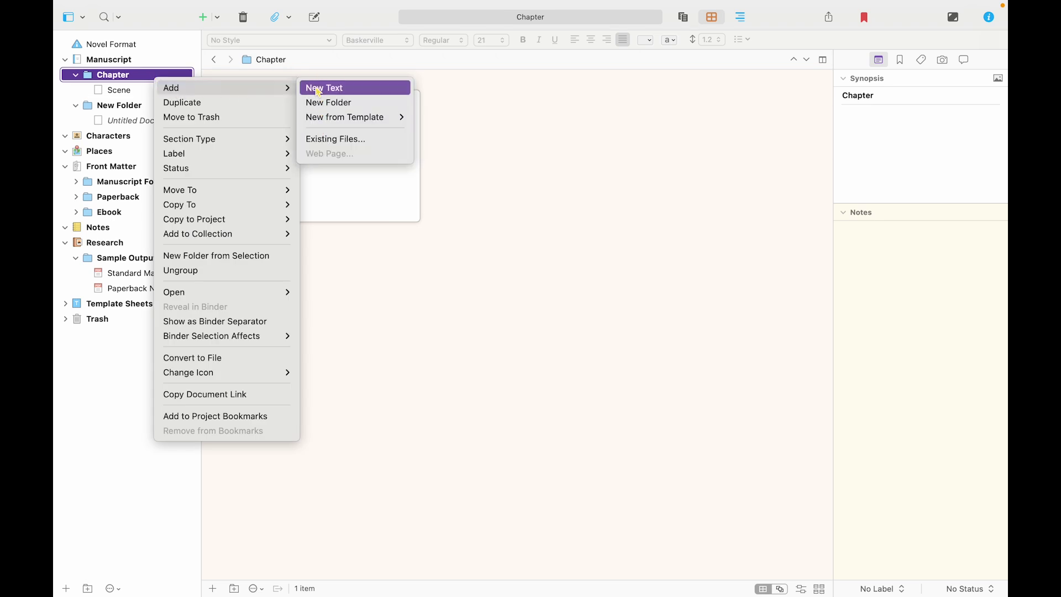
click(133, 87)
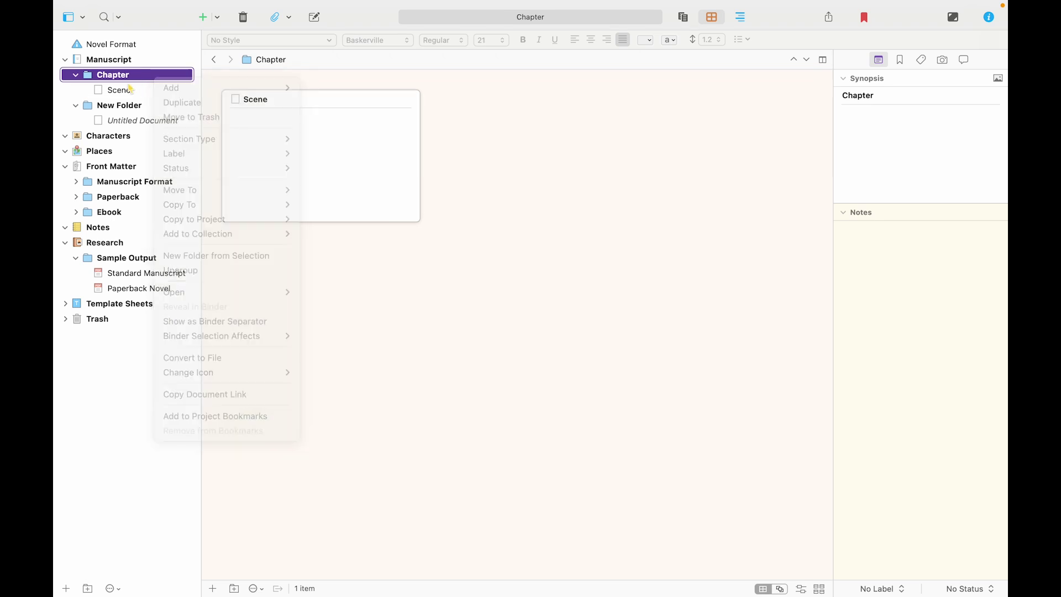
click(126, 122)
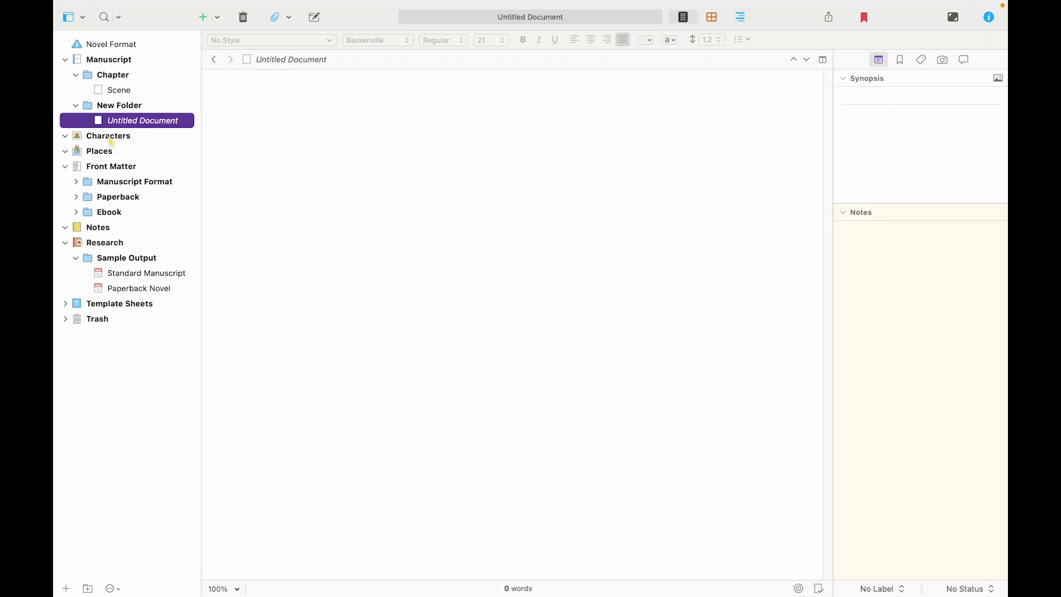
Add a Character Sketch from the template to the Characters folder and look over its sections
click(111, 142)
right_click(112, 141)
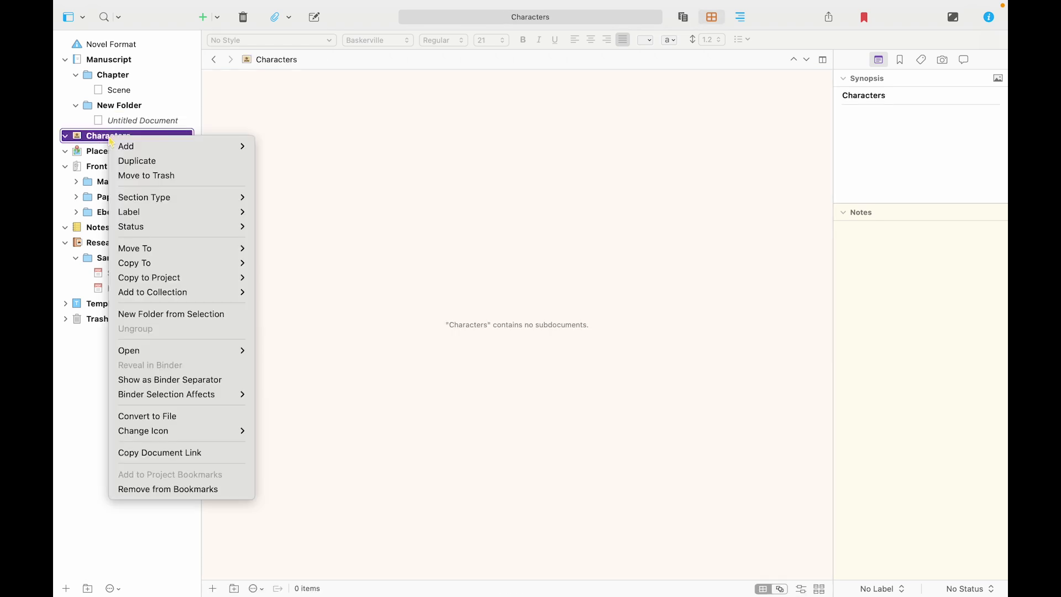
mouse_move(138, 146)
mouse_move(318, 177)
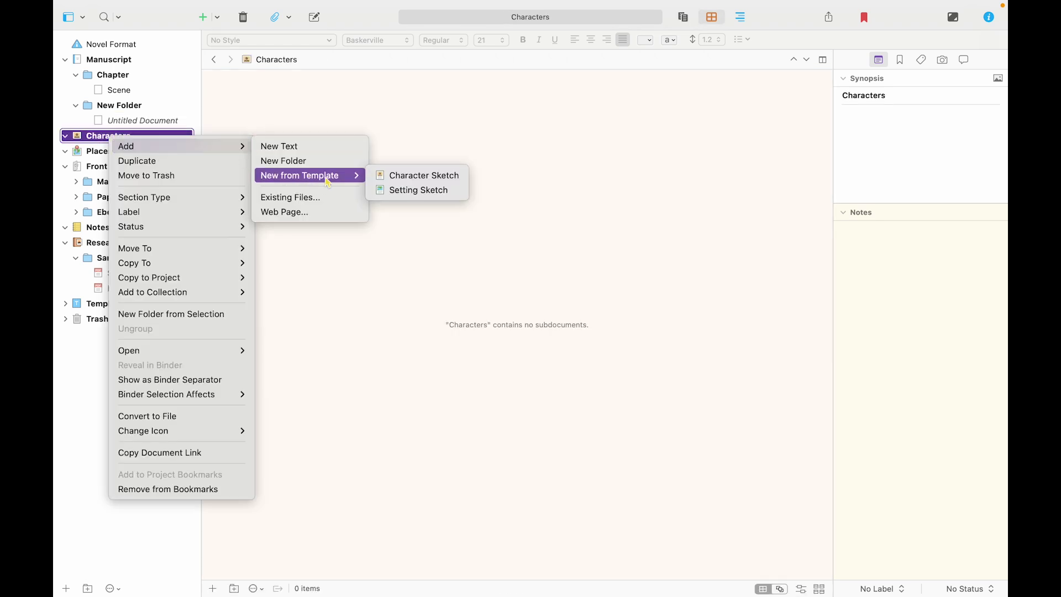
click(382, 176)
scroll(387, 208, down, 3)
scroll(387, 208, up, 3)
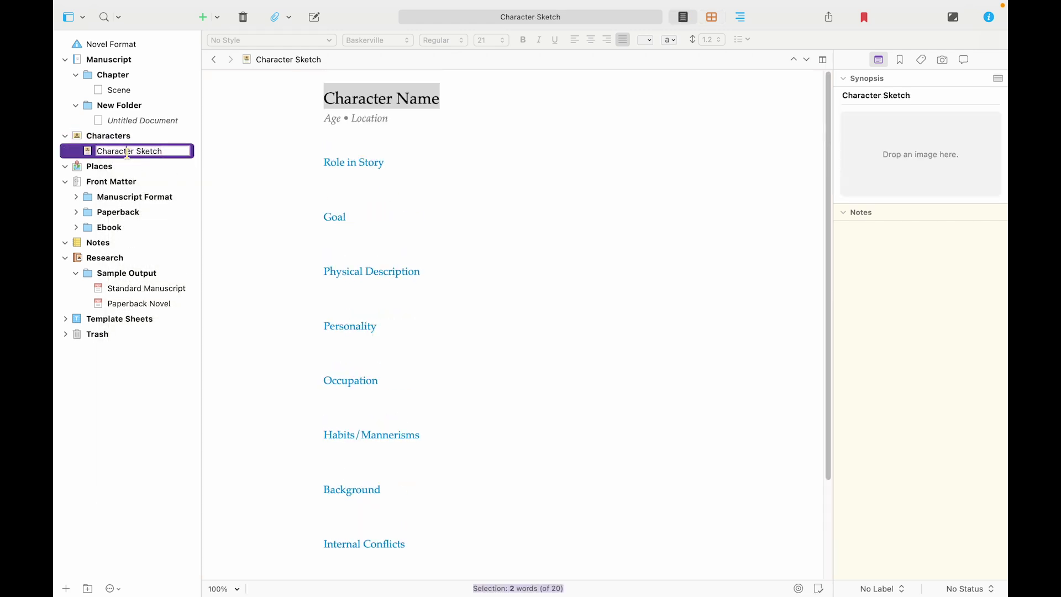
Add a Setting Sketch from the template to the Places folder
click(138, 172)
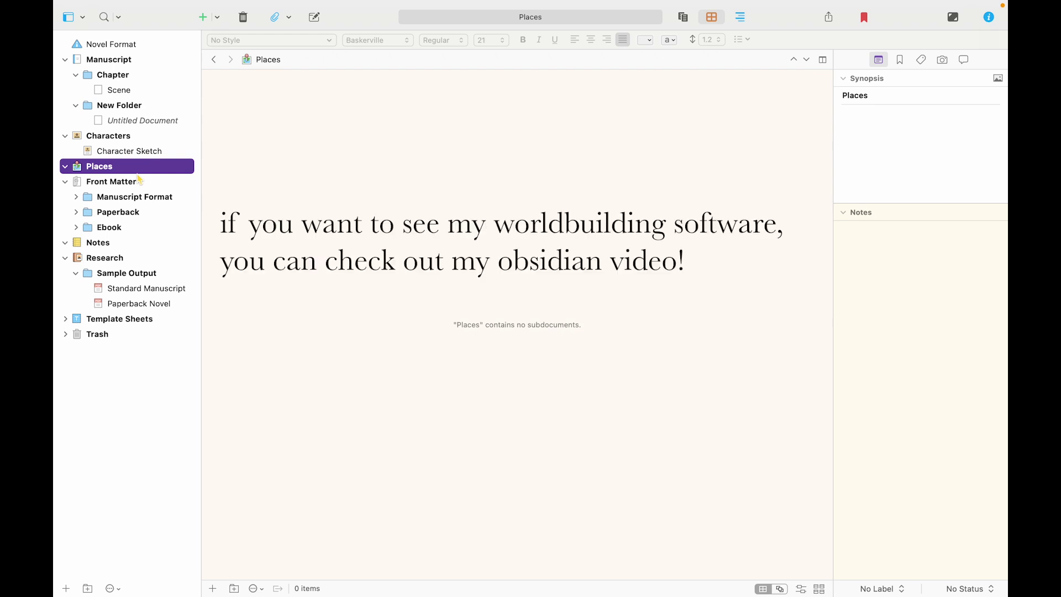
right_click(77, 169)
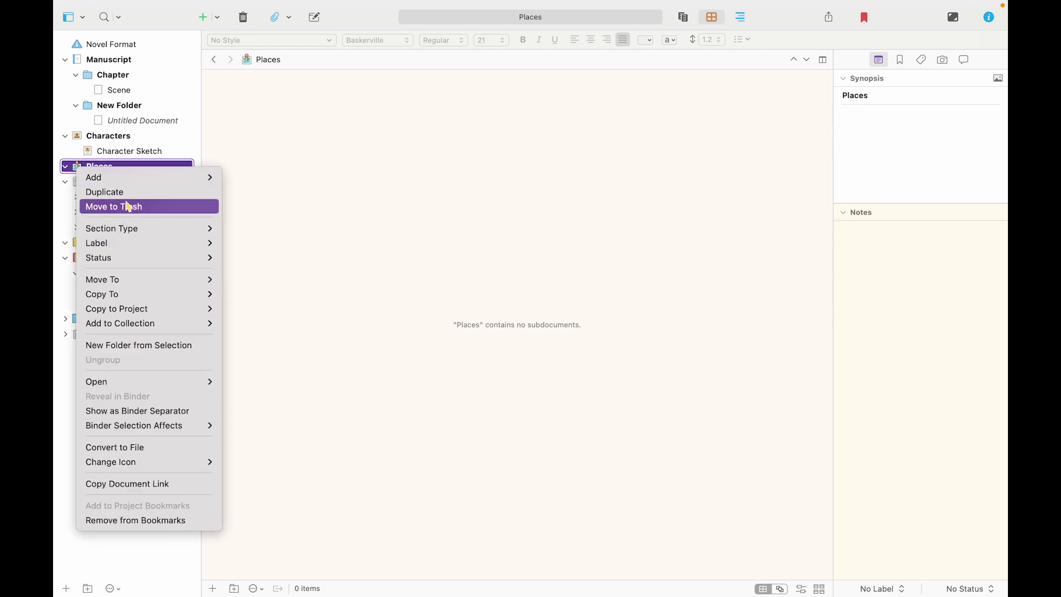
mouse_move(132, 177)
mouse_move(280, 207)
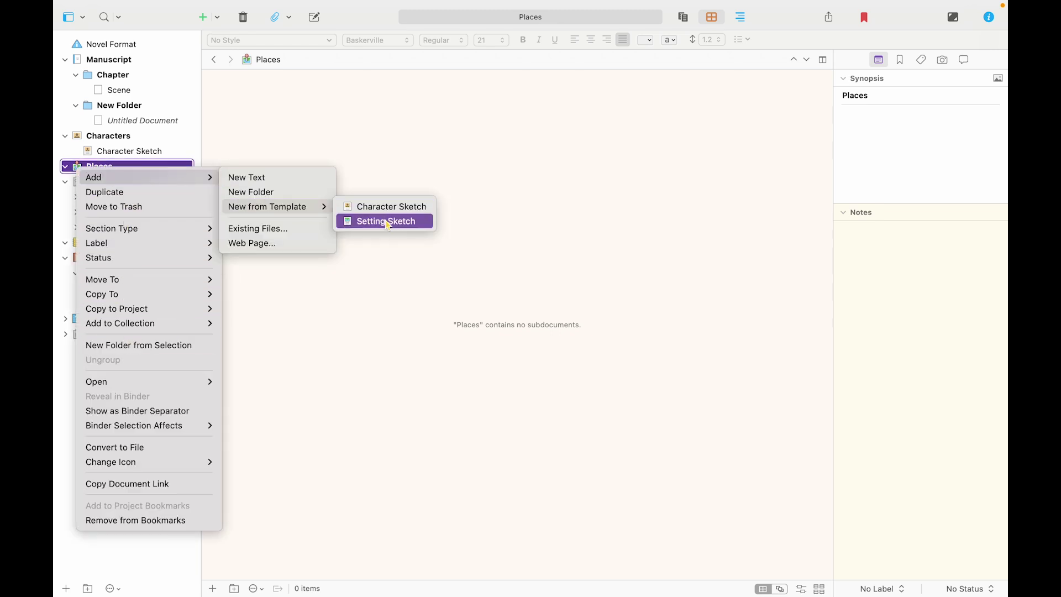
click(387, 221)
Examine the Front Matter folder and its Manuscript Format, Paperback and Ebook subfolders
click(161, 204)
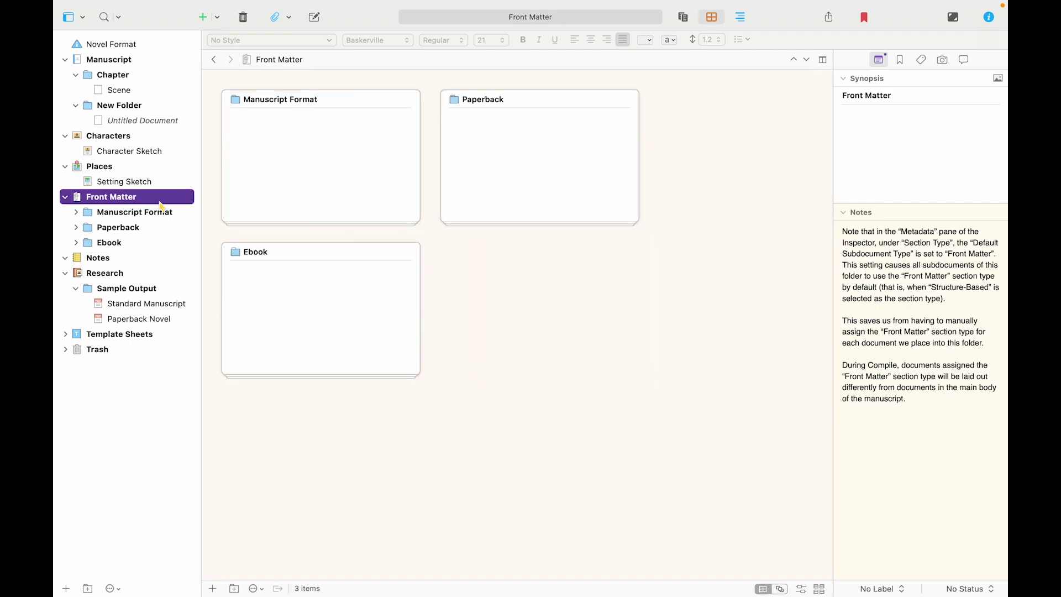
click(161, 212)
click(155, 227)
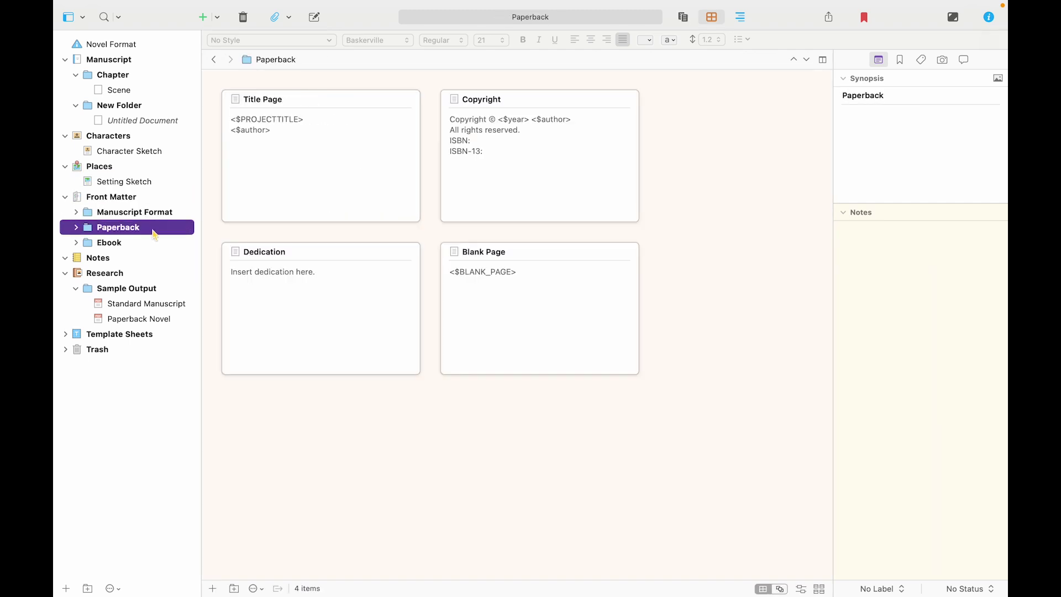
click(150, 242)
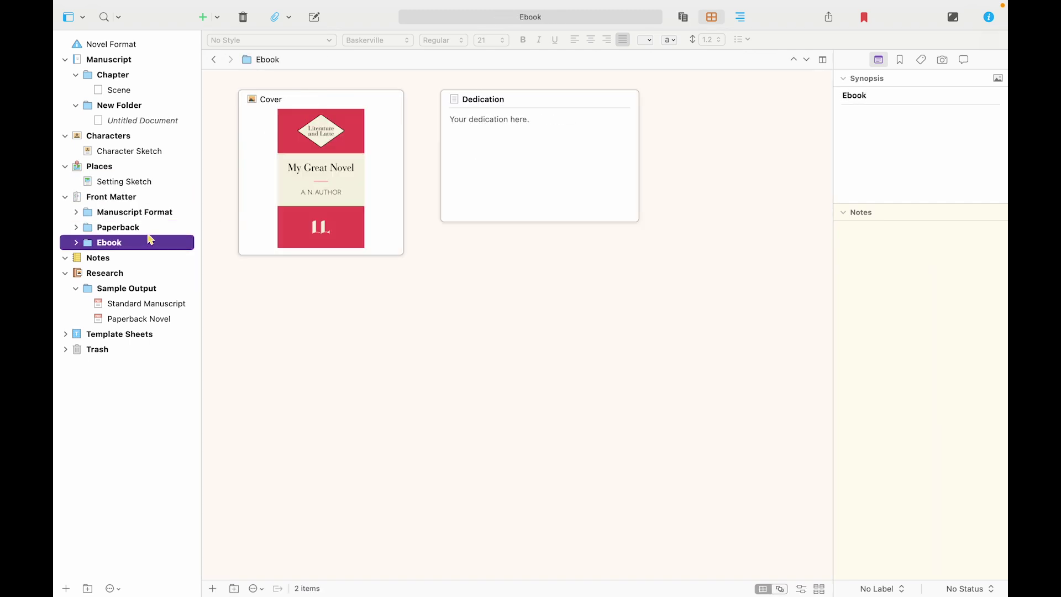
click(149, 234)
click(150, 218)
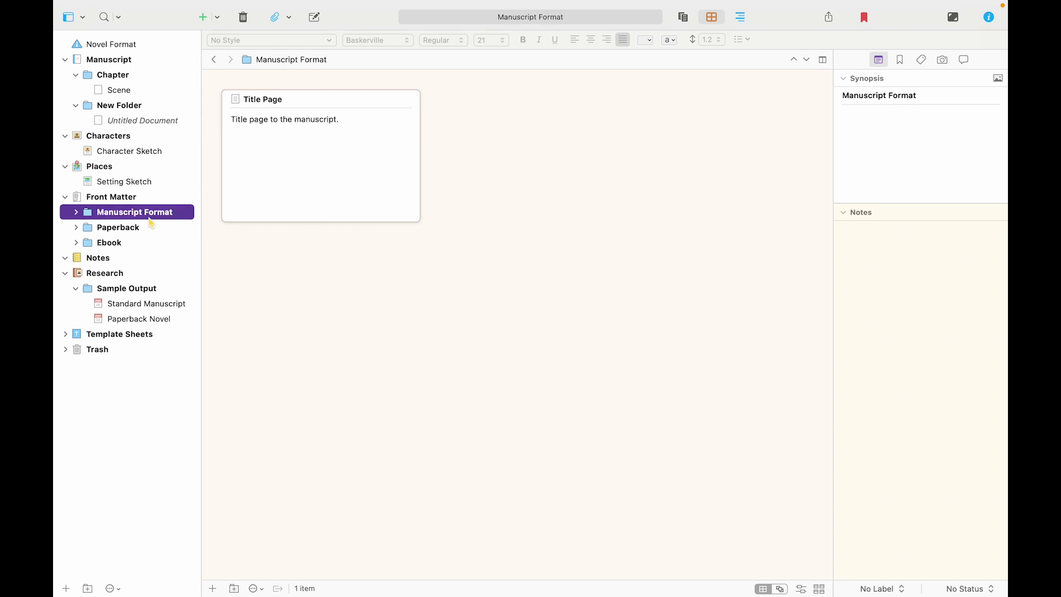
click(138, 245)
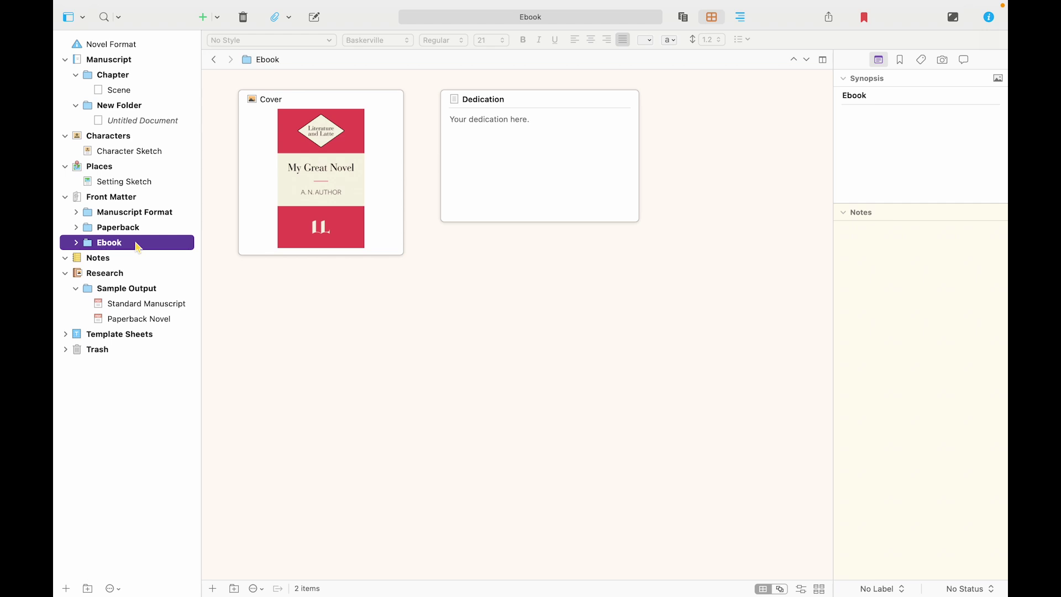
View the Notes folder, the Research folder and its Sample Output subfolder
click(138, 258)
right_click(139, 258)
mouse_move(143, 246)
click(114, 259)
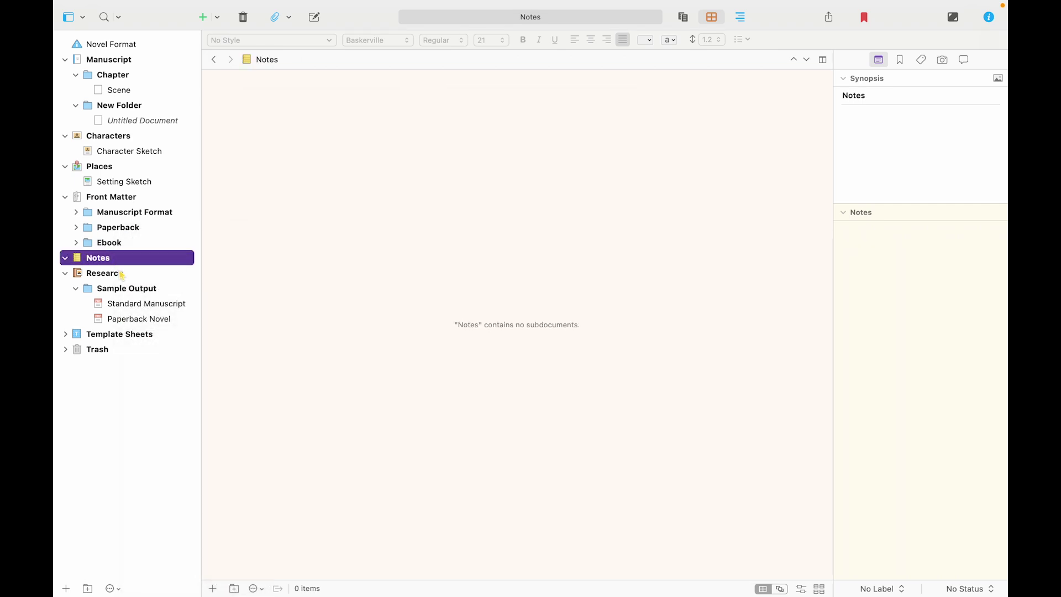
click(121, 273)
click(124, 289)
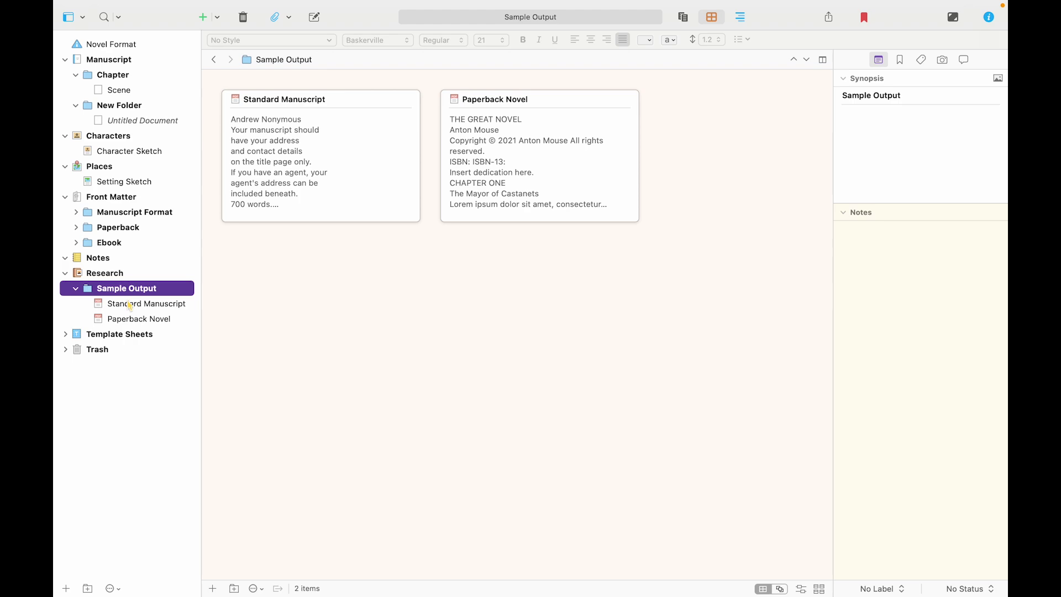
Look through the Standard Manuscript and Paperback Novel sample documents in the Sample Output folder
click(129, 305)
scroll(362, 250, down, 10)
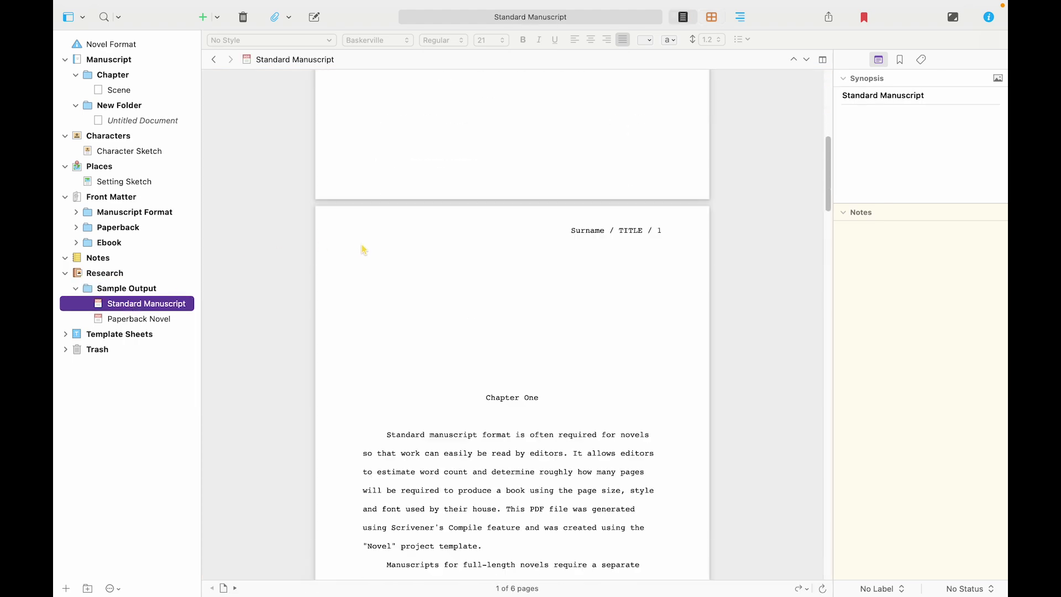
scroll(363, 250, down, 15)
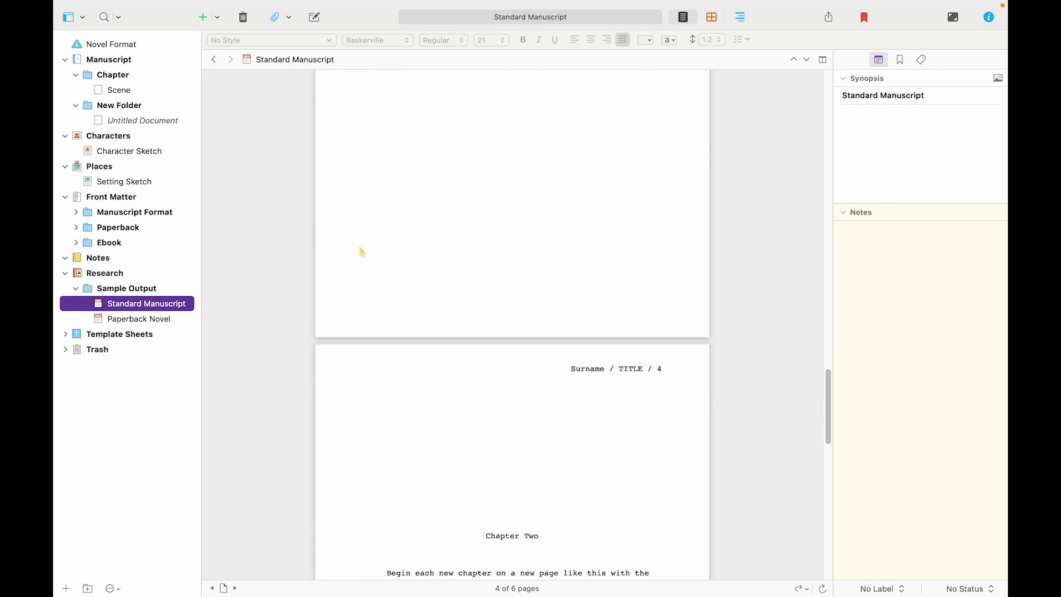
scroll(360, 252, down, 1)
scroll(356, 254, up, 15)
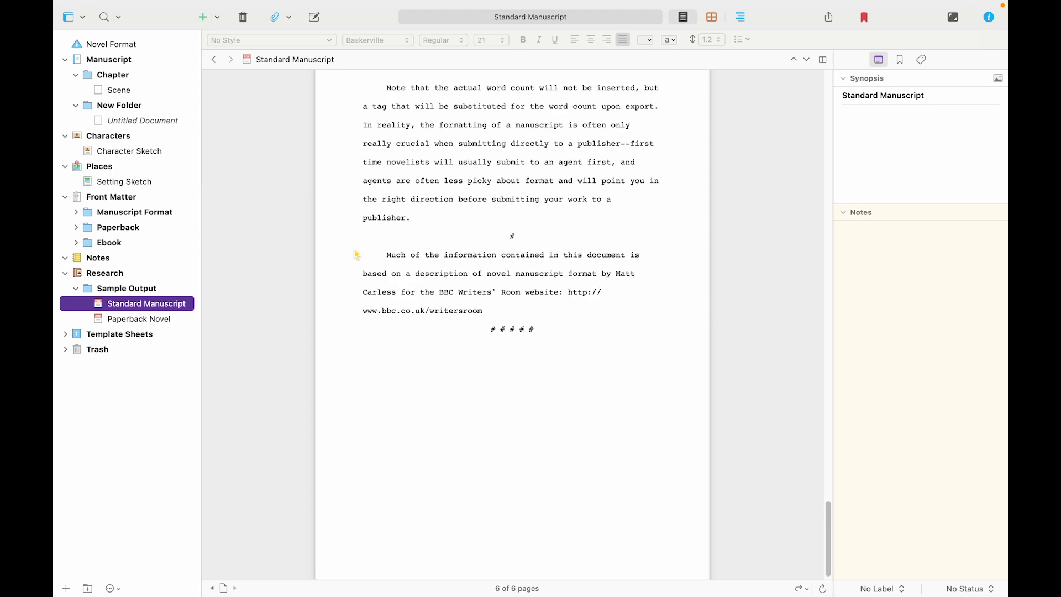
click(167, 322)
scroll(318, 318, down, 15)
scroll(326, 319, down, 20)
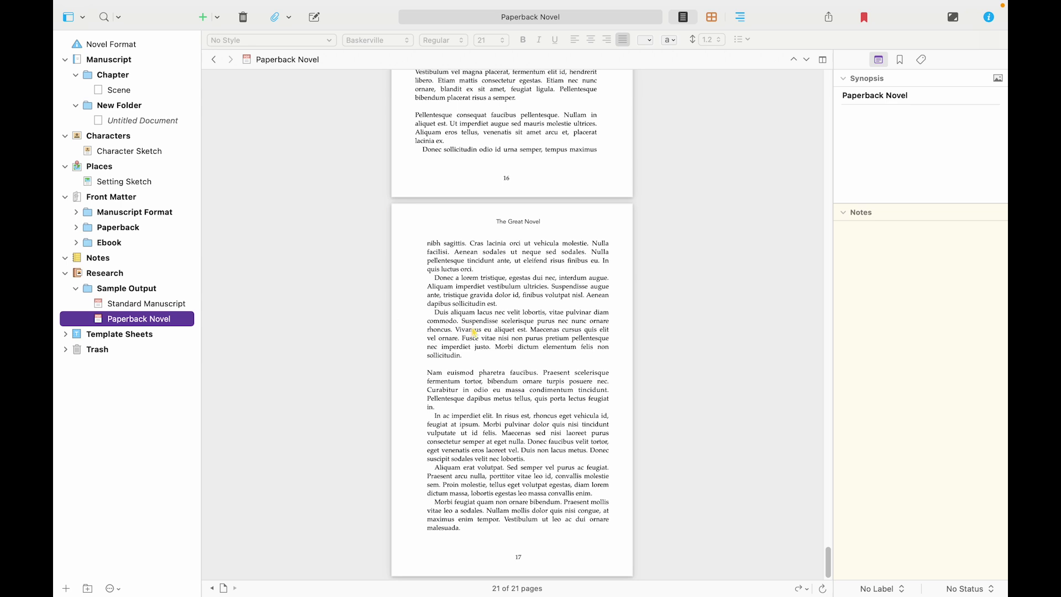
drag(463, 325, 486, 390)
click(221, 375)
View the Template Sheets folder and the Trash, including the options available for the Trash
click(165, 351)
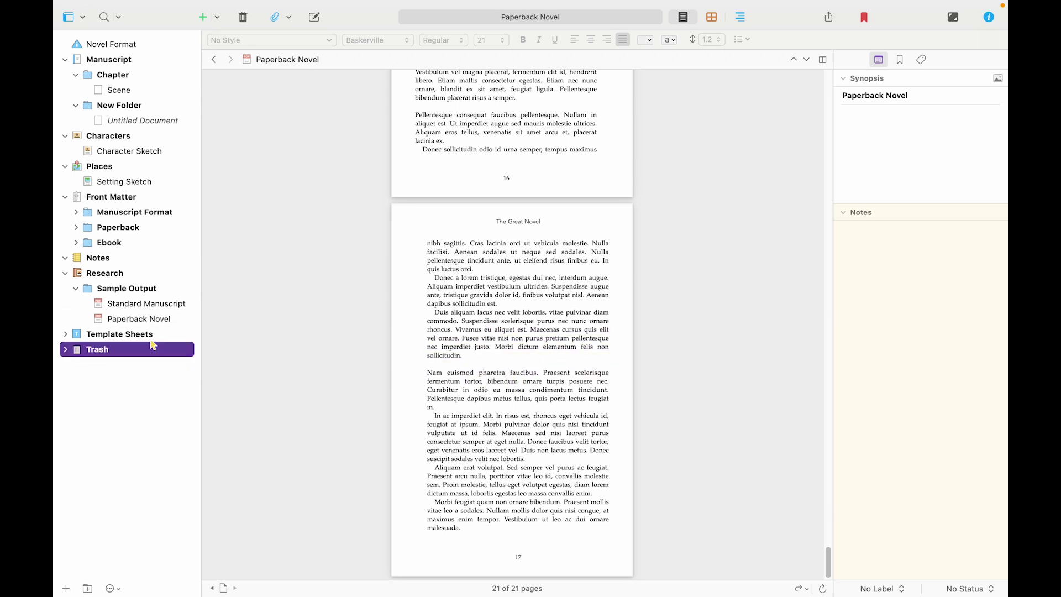
click(141, 336)
click(66, 335)
click(66, 336)
click(66, 336)
click(66, 336)
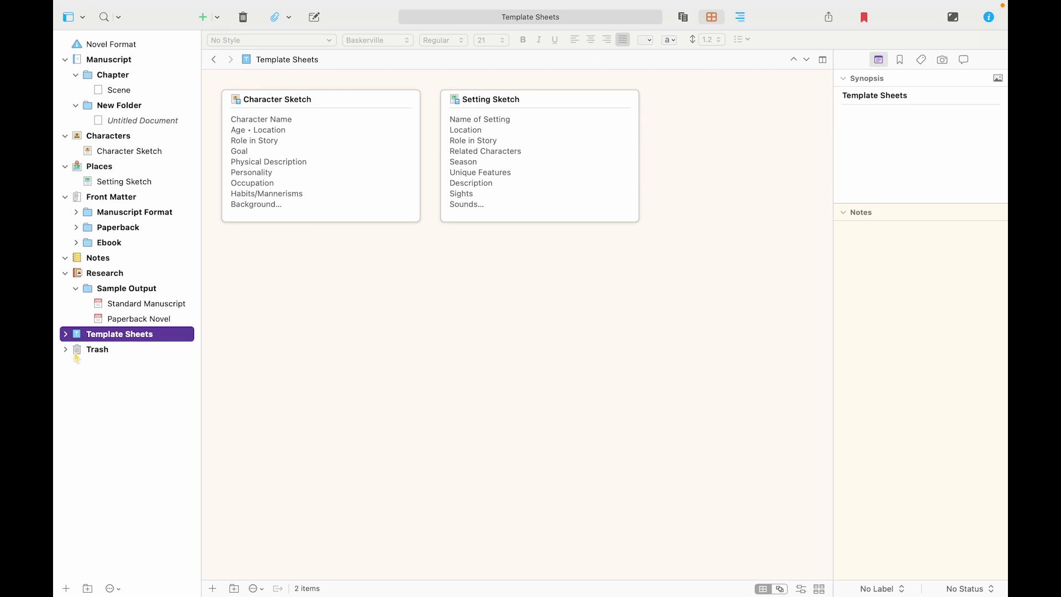
click(78, 353)
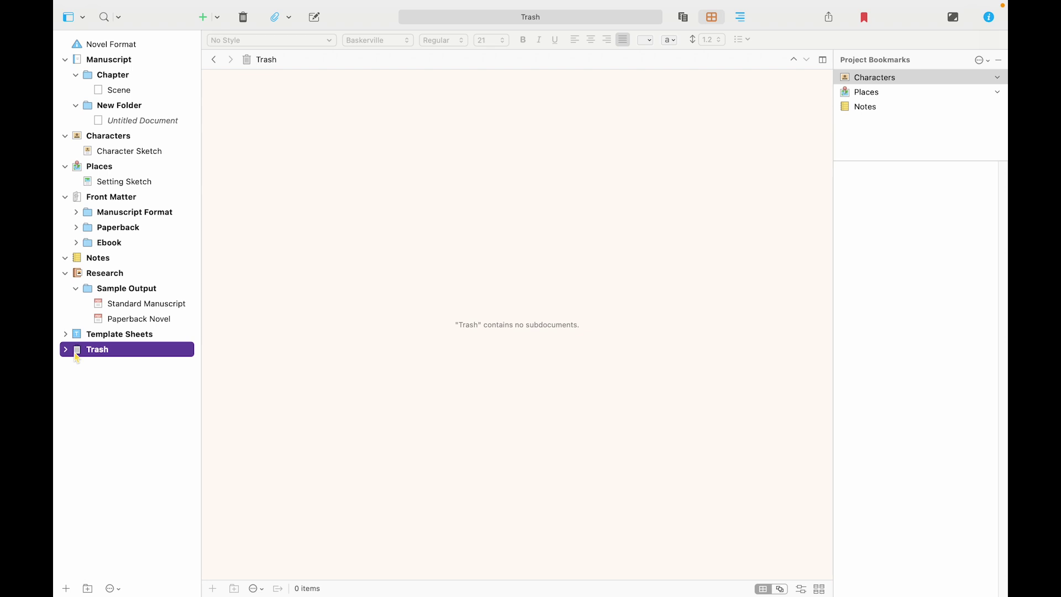
right_click(76, 358)
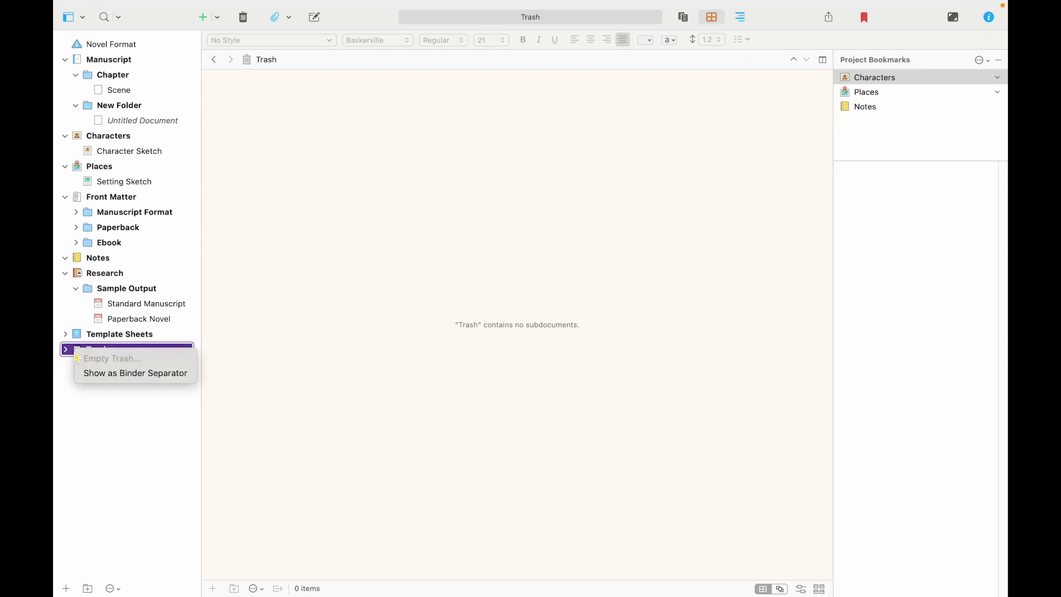
click(77, 357)
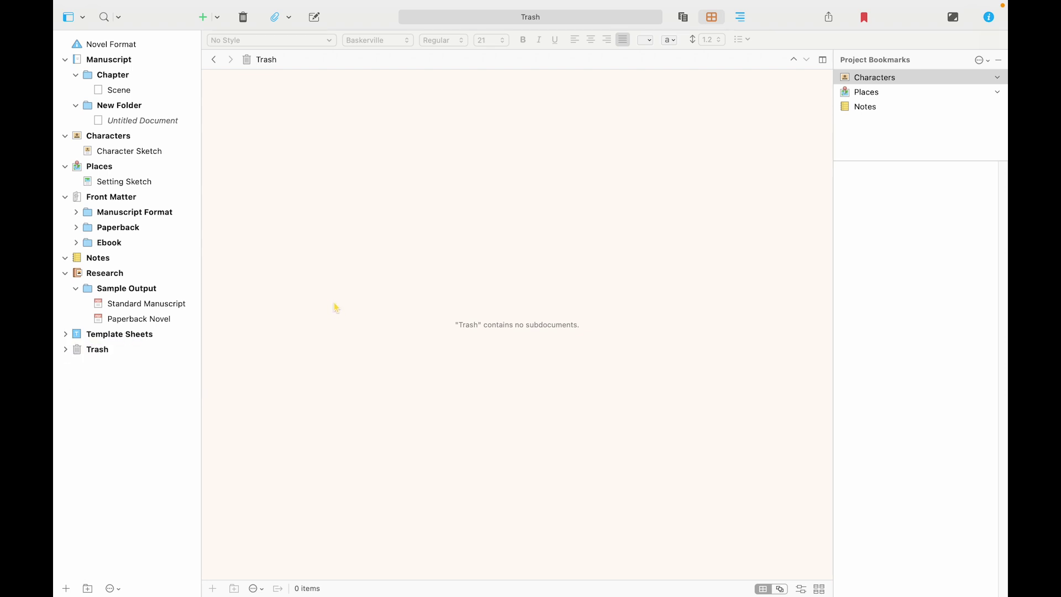
Write "Write your words!" in the Scene document of the Chapter folder
click(134, 93)
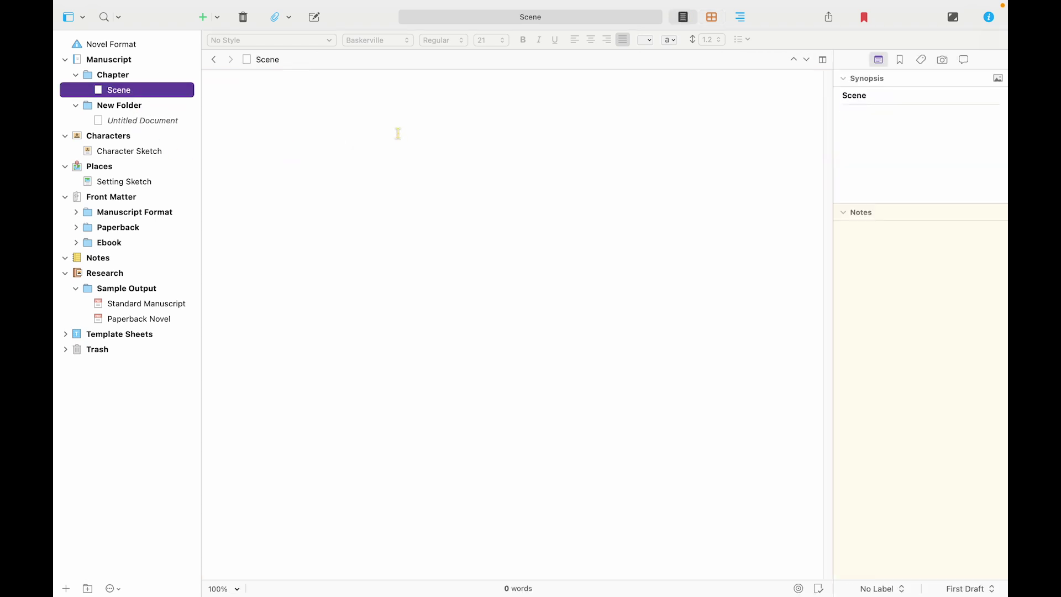
click(492, 343)
text(Write your a)
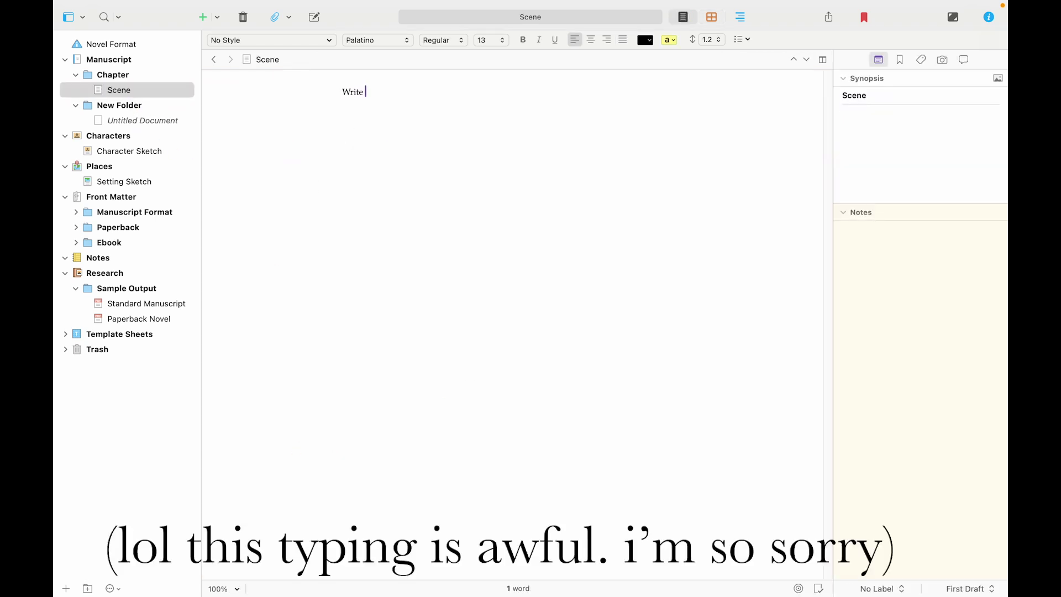
key(BackSpace)
text(words)
key(BackSpace)
key(BackSpace)
key(BackSpace)
key(BackSpace)
text(ords!)
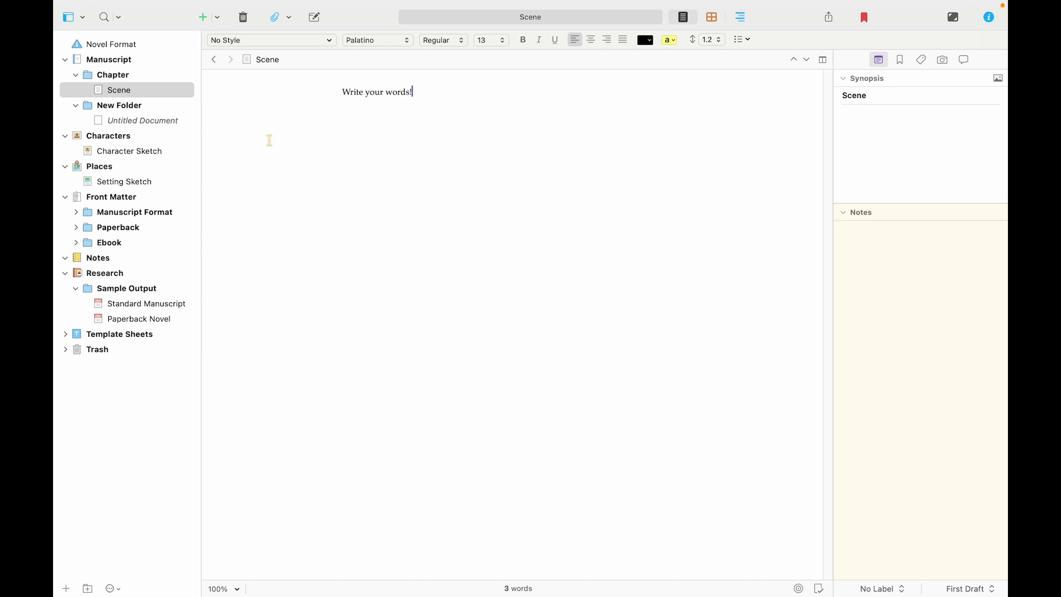
View the synopsis and notes areas of the Scene document and of the Chapter folder
triple_click(345, 112)
click(443, 108)
click(877, 116)
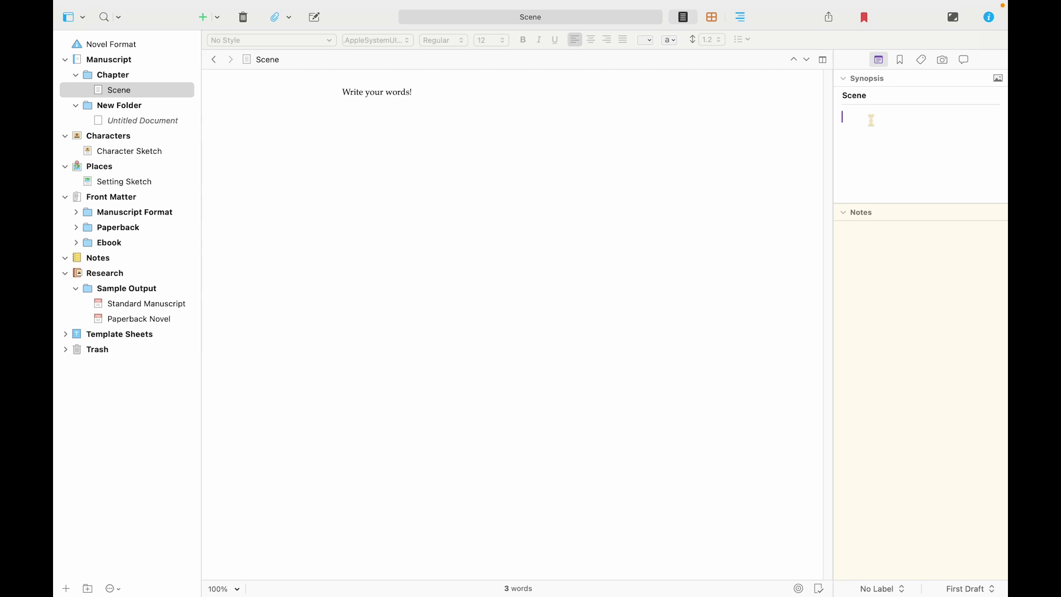
click(126, 89)
key(Up)
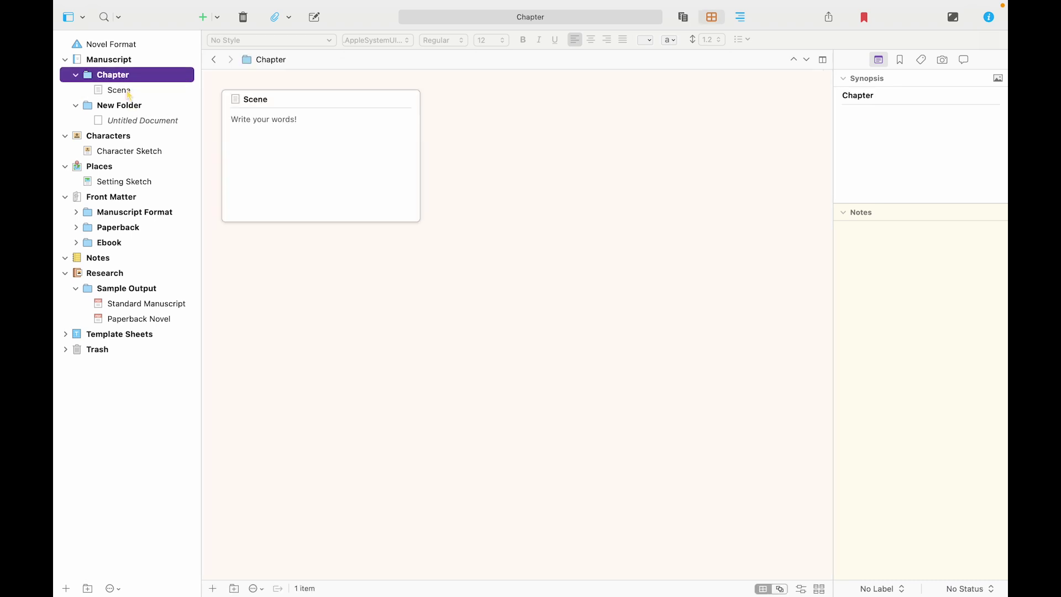
click(948, 134)
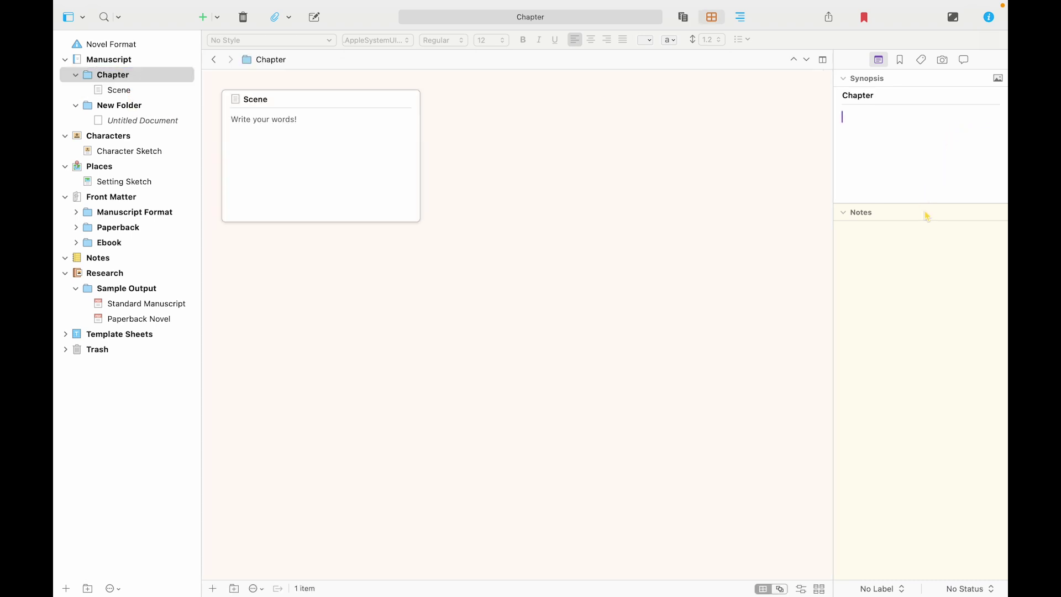
click(859, 227)
View the Scene document and the Chapter folder as corkboards, and inspect the Scene card's synopsis
click(137, 95)
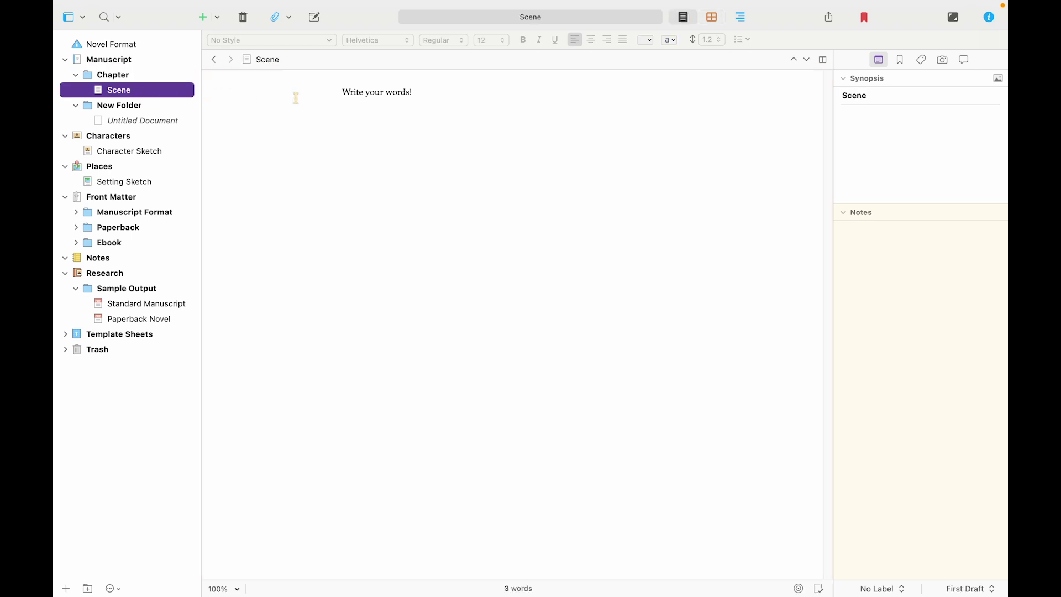
click(712, 17)
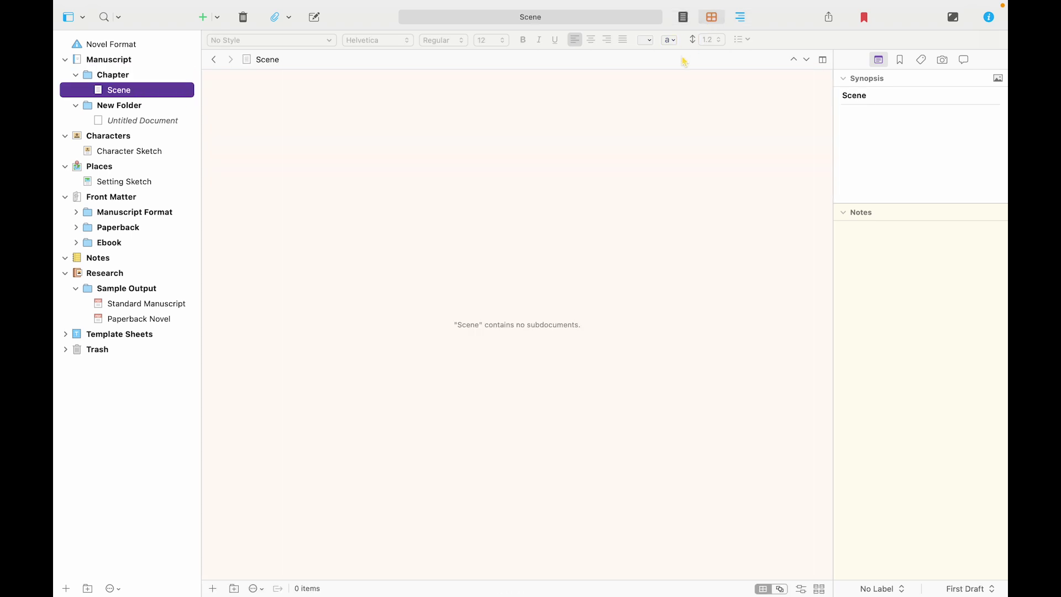
click(107, 75)
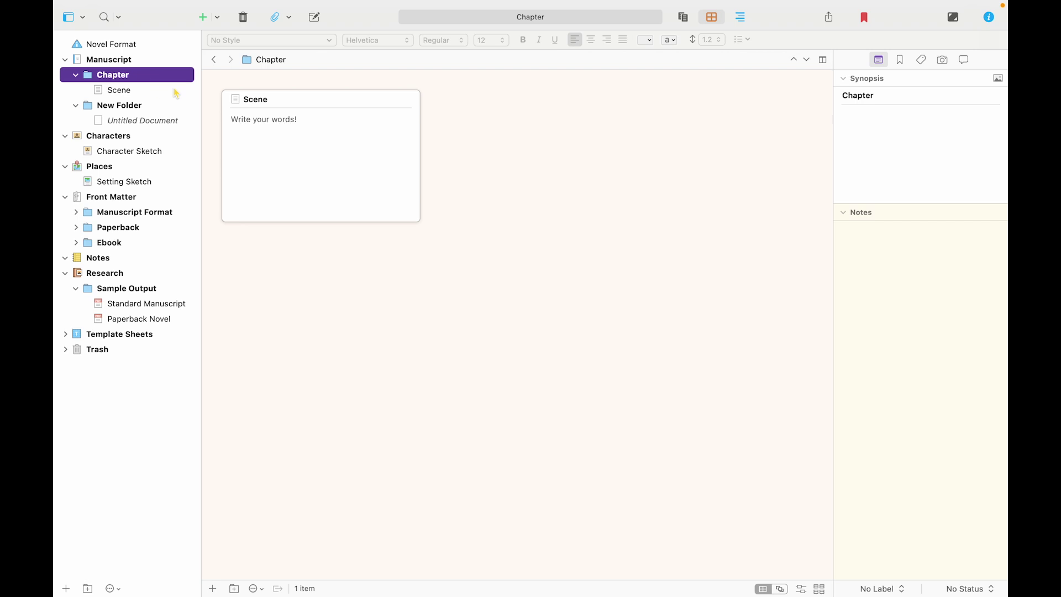
click(282, 111)
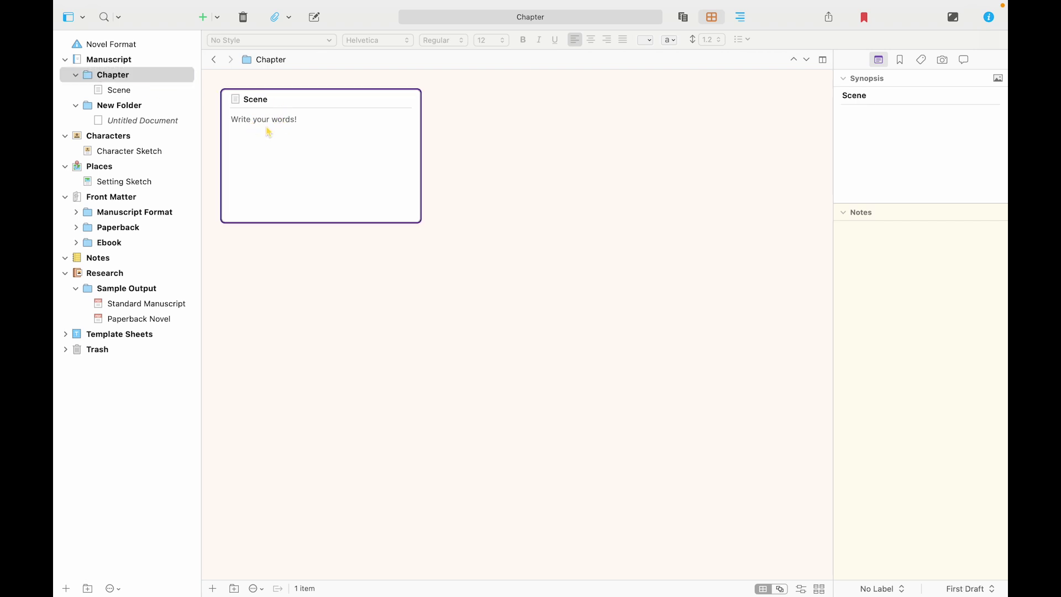
click(935, 122)
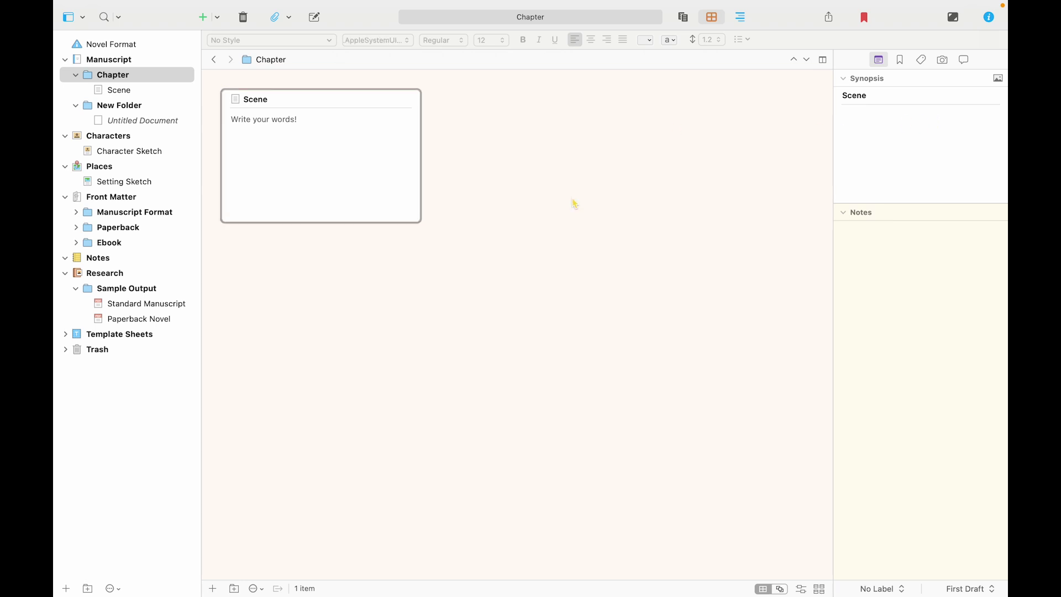
Enter "words here" as the Scene document's synopsis and display the Chapter folder's corkboard
click(102, 92)
click(842, 118)
text(words here)
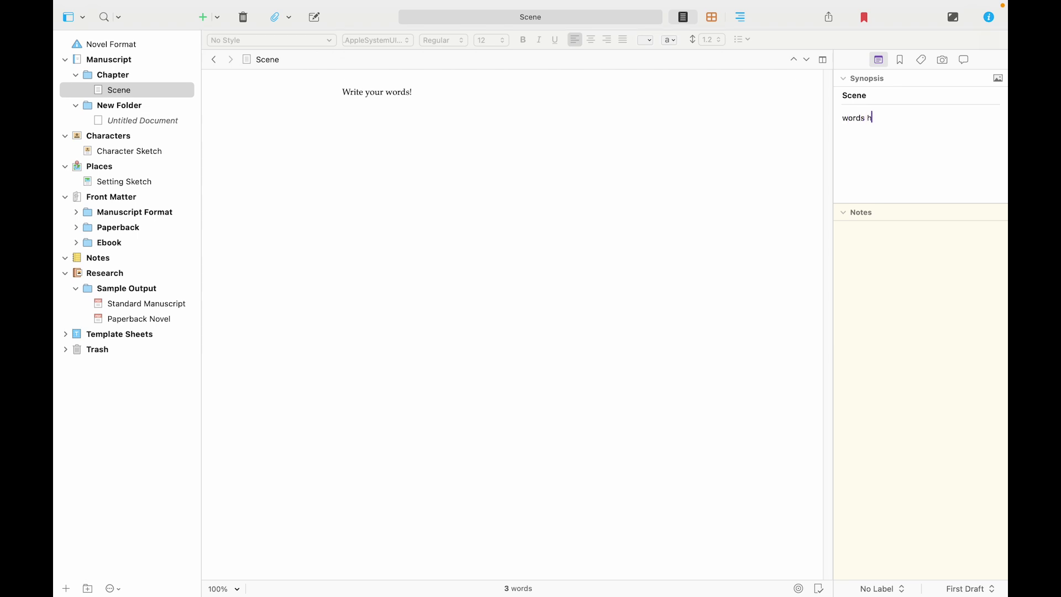
click(144, 74)
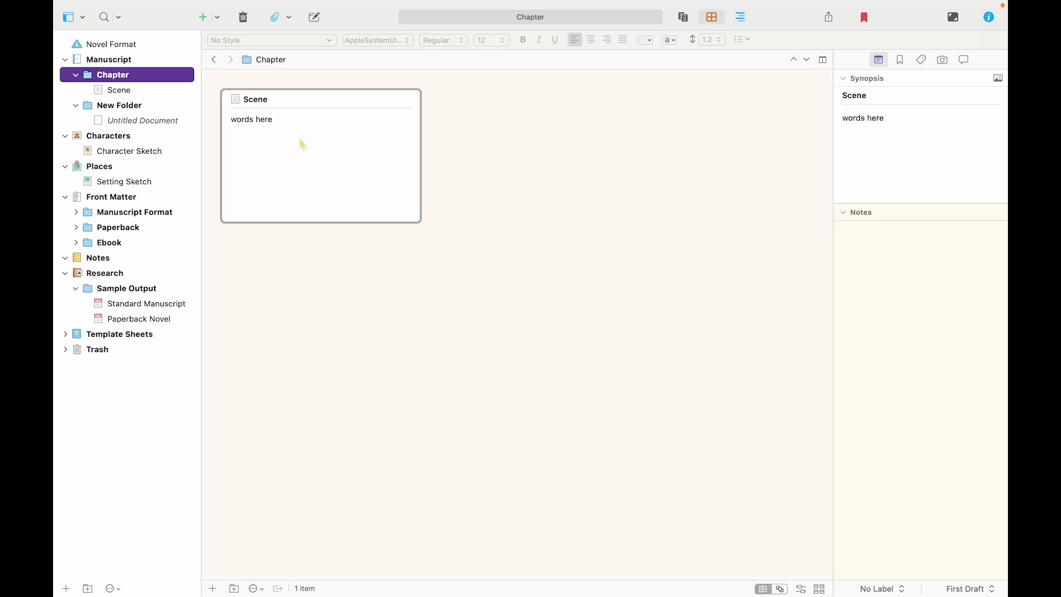
View the Scene card's synopsis, notes and document bookmarks in the inspector
click(840, 260)
click(853, 159)
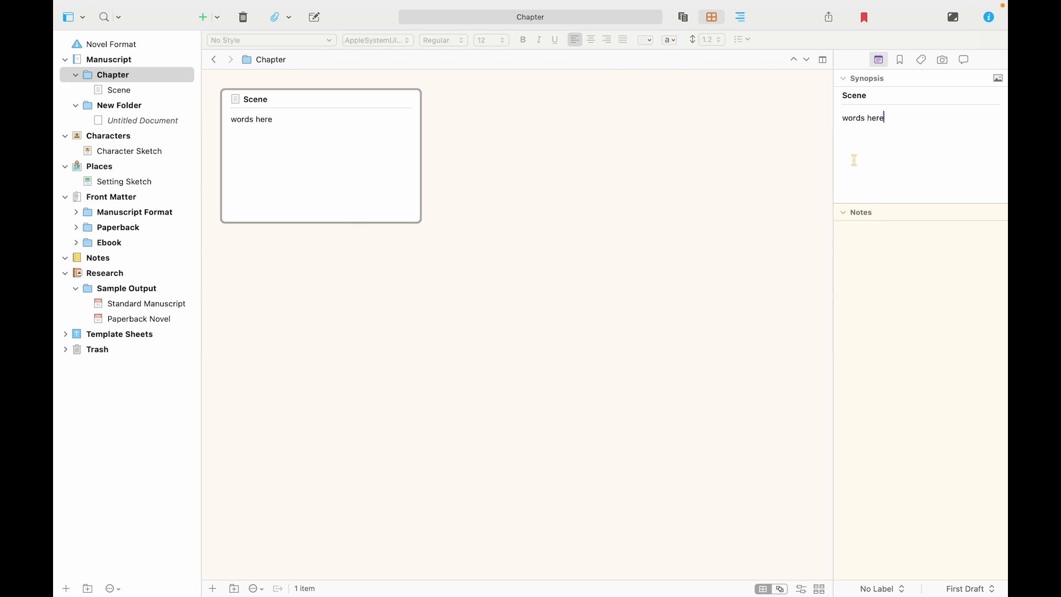
click(871, 283)
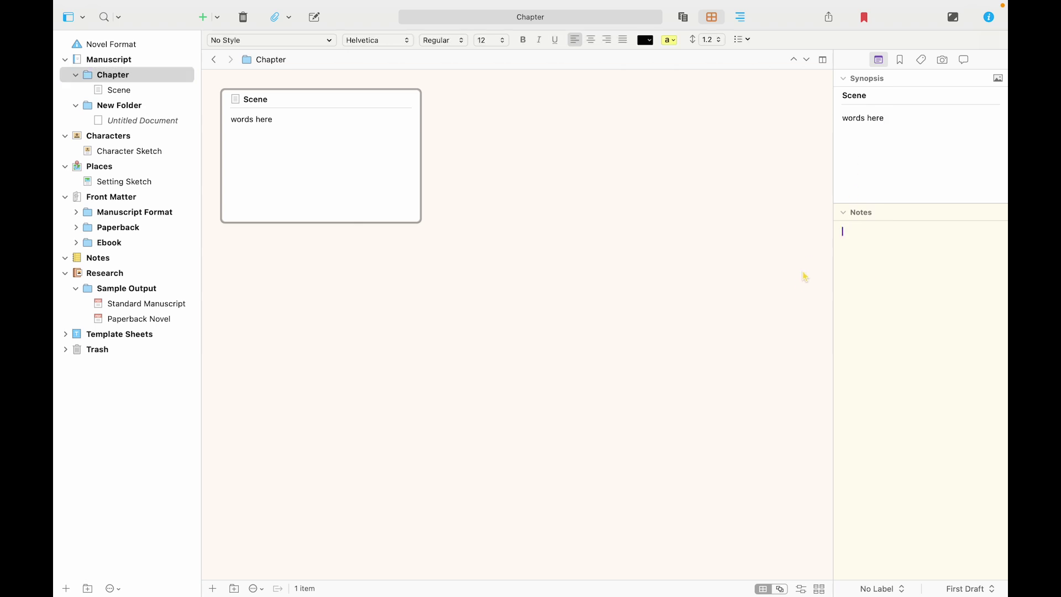
click(898, 61)
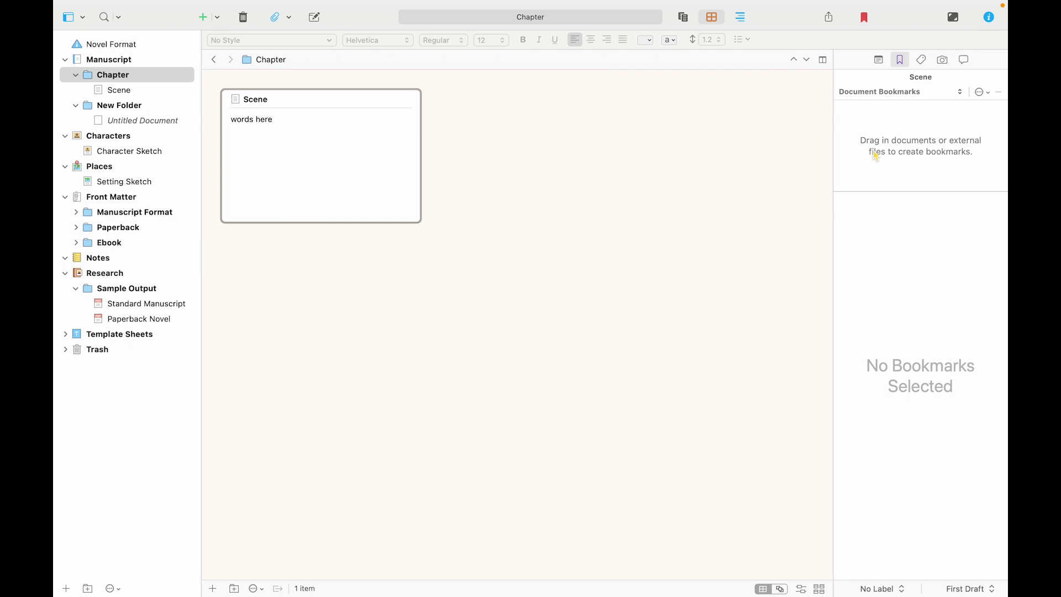
Review the Scene's general metadata and its section type options, keeping Structure-Based selected
click(921, 59)
drag(894, 107, 931, 109)
click(931, 118)
click(895, 144)
click(896, 145)
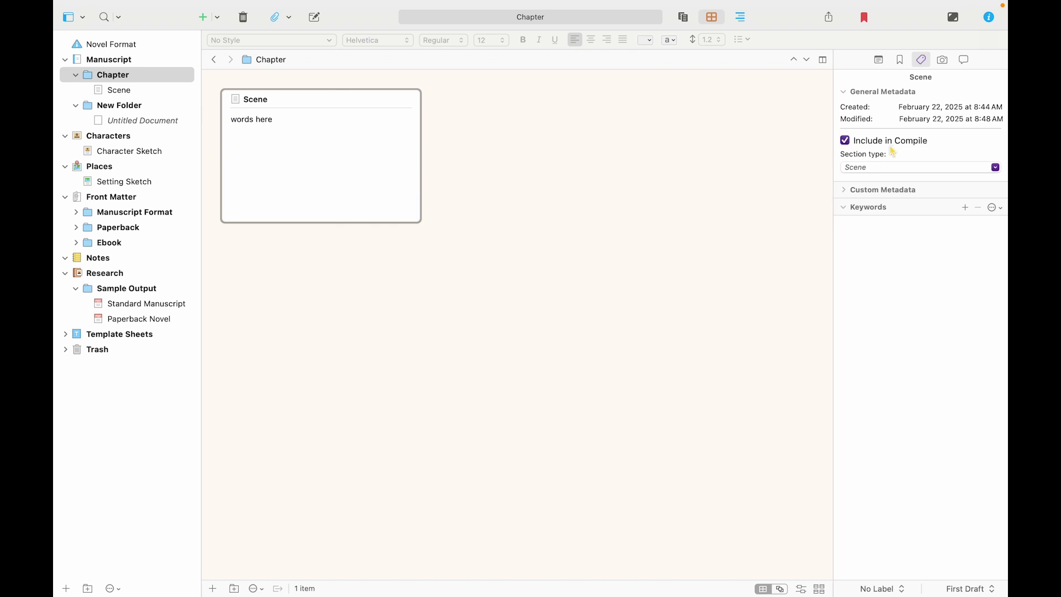
click(880, 168)
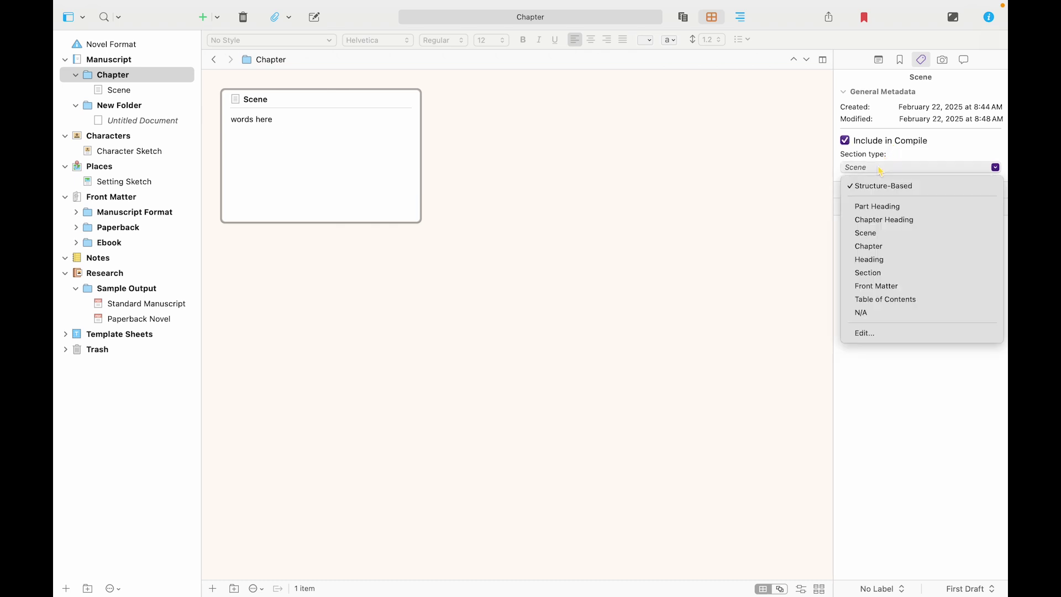
click(880, 186)
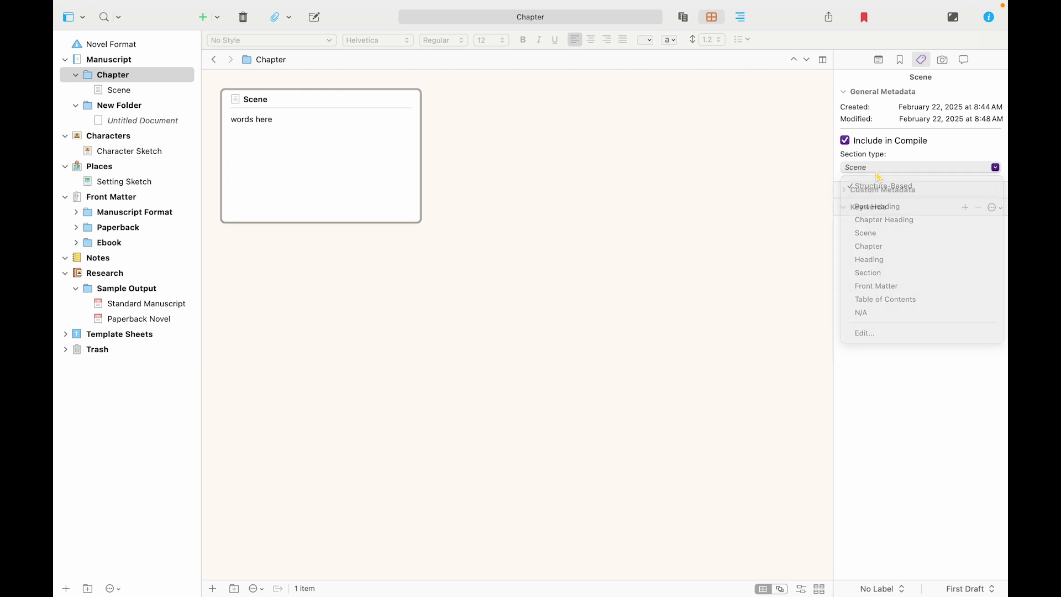
Examine the Custom Metadata and Keywords sections of the Scene's metadata
click(875, 198)
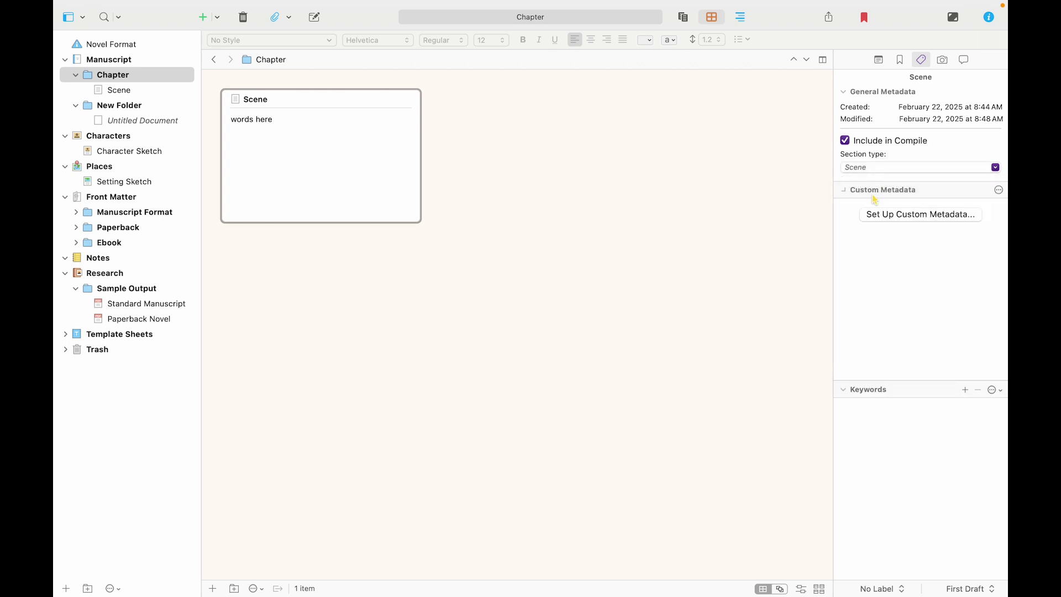
click(876, 197)
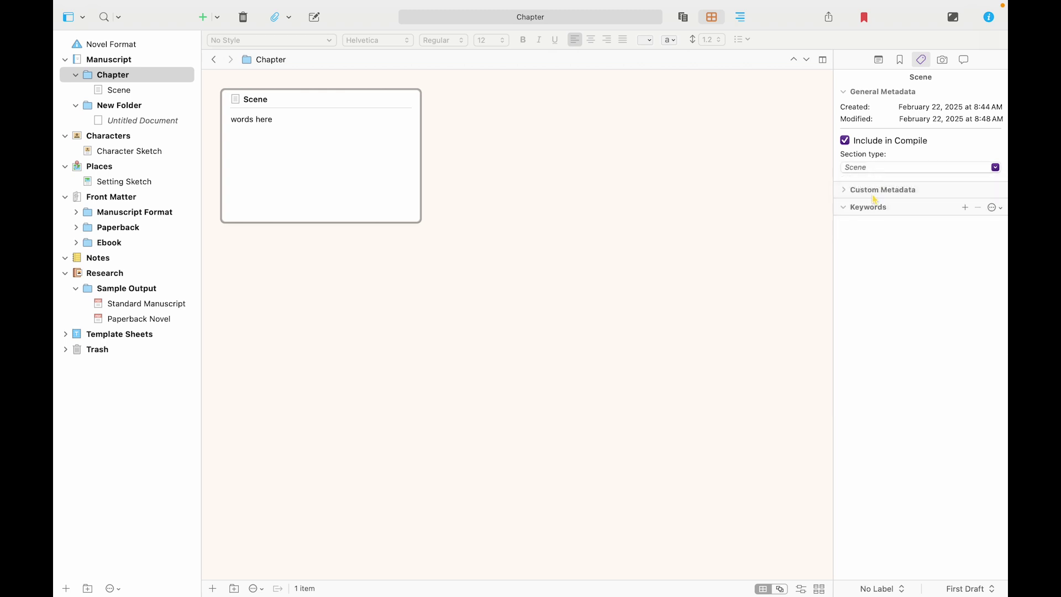
click(861, 208)
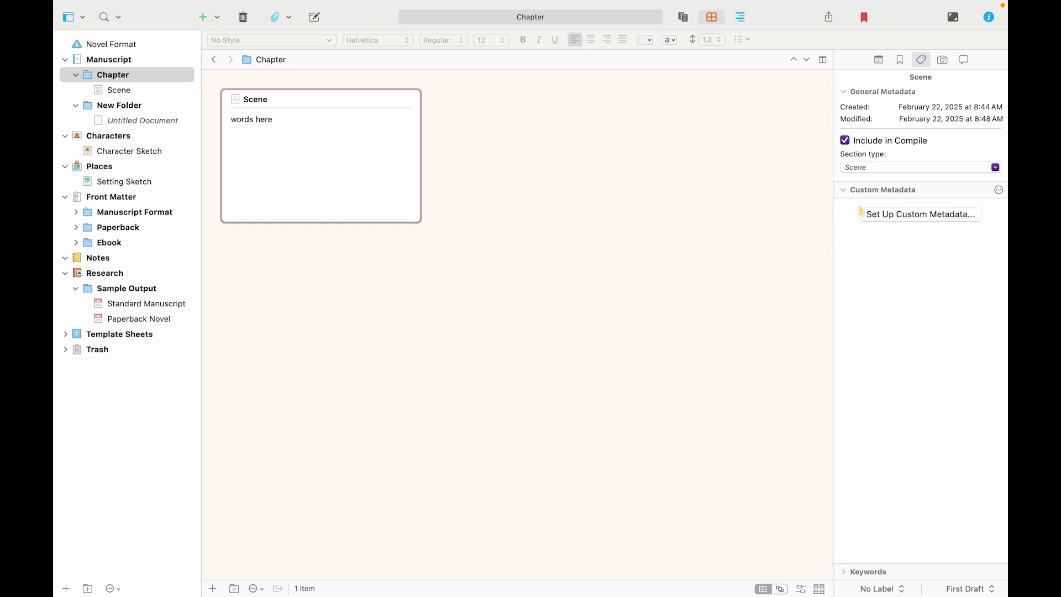
click(844, 192)
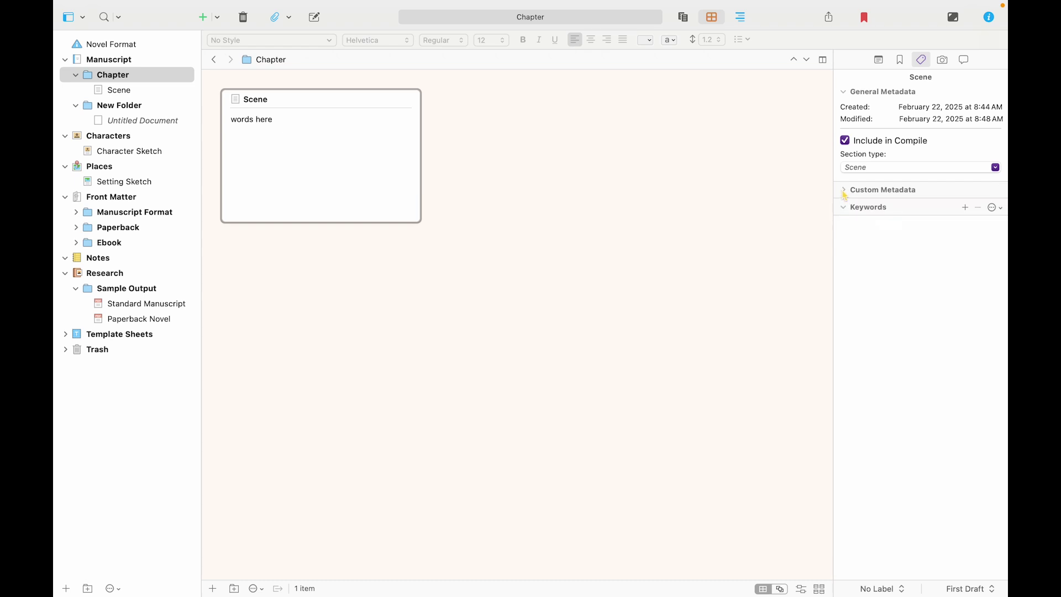
Take a snapshot of the Scene document
click(942, 60)
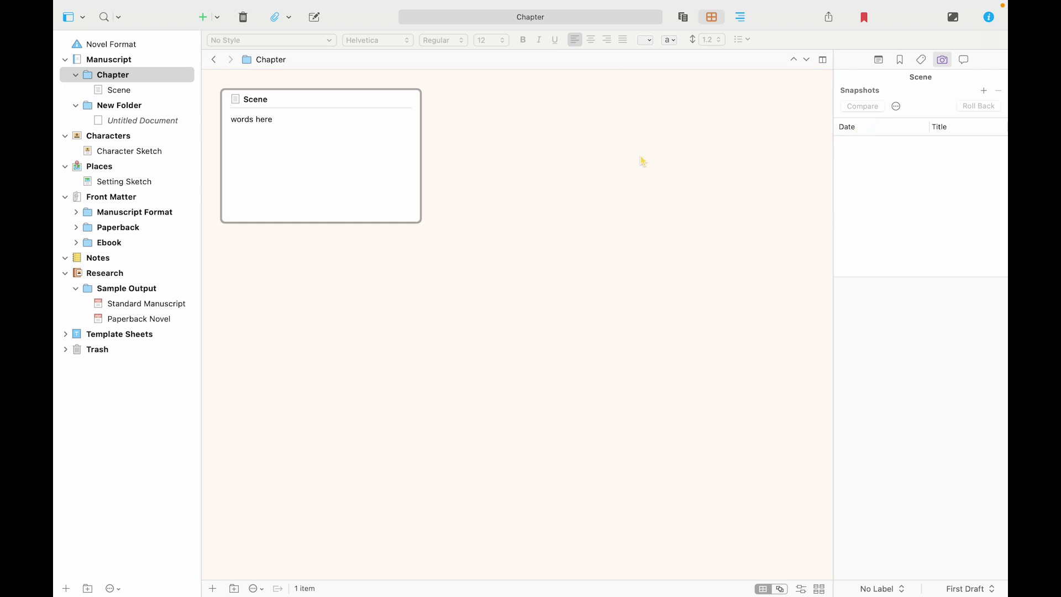
click(116, 91)
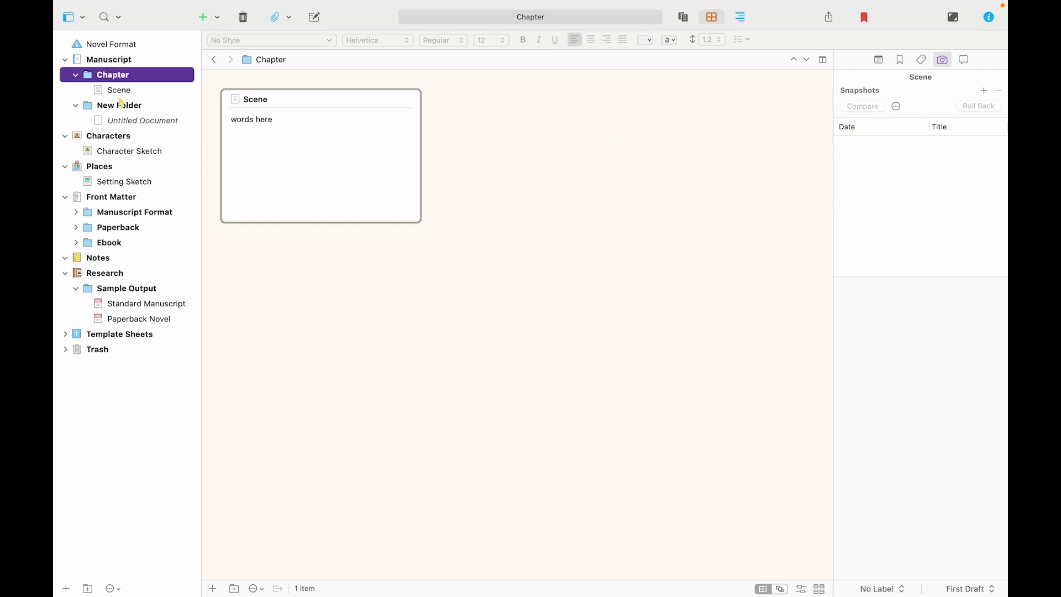
click(983, 91)
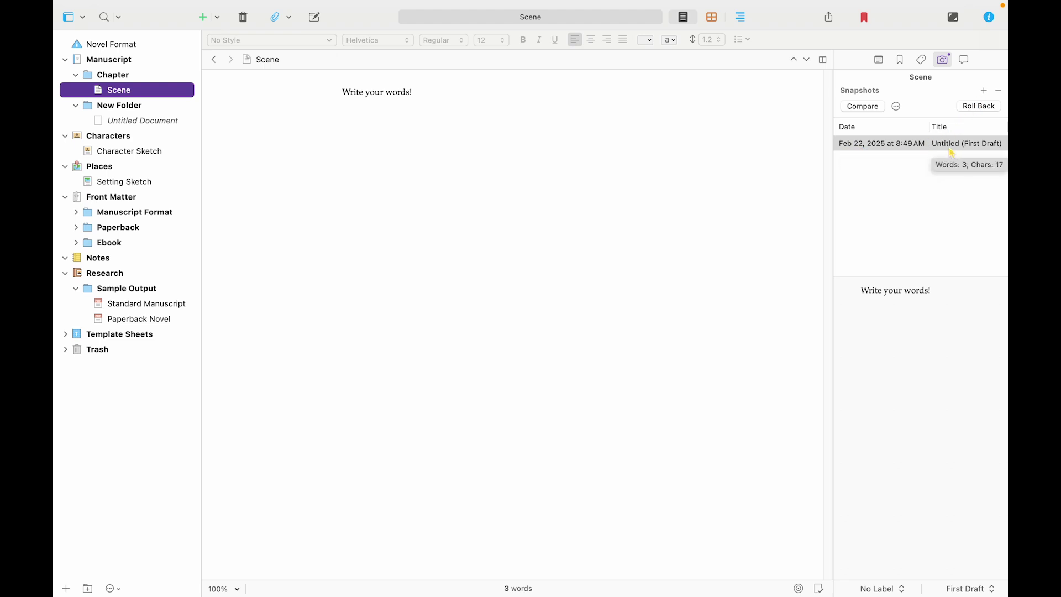
Insert the word "all" in the Scene text so that it reads "Write all your words!"
click(573, 116)
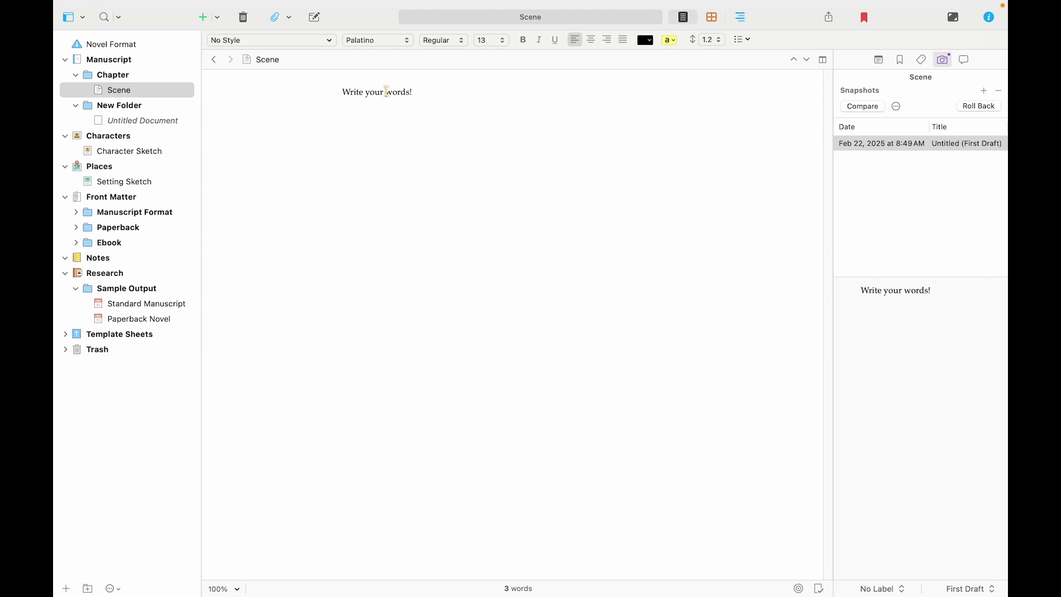
click(364, 92)
text(a)
key(BackSpace)
key(BackSpace)
key(BackSpace)
text(all)
Roll the Scene back to its earlier snapshot, taking a snapshot of the current version first, and preview both snapshots
click(893, 311)
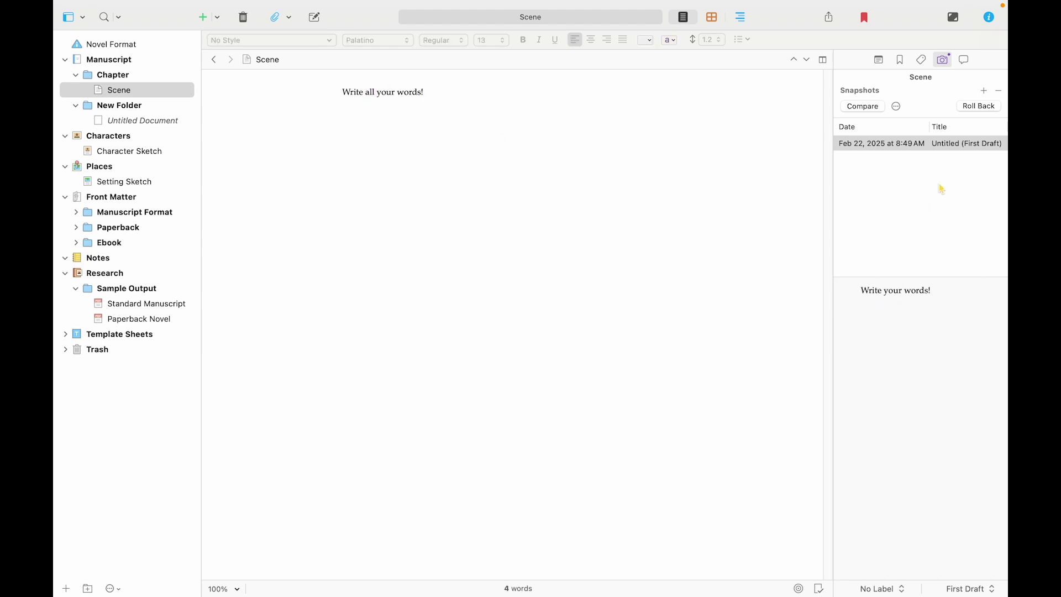
click(978, 105)
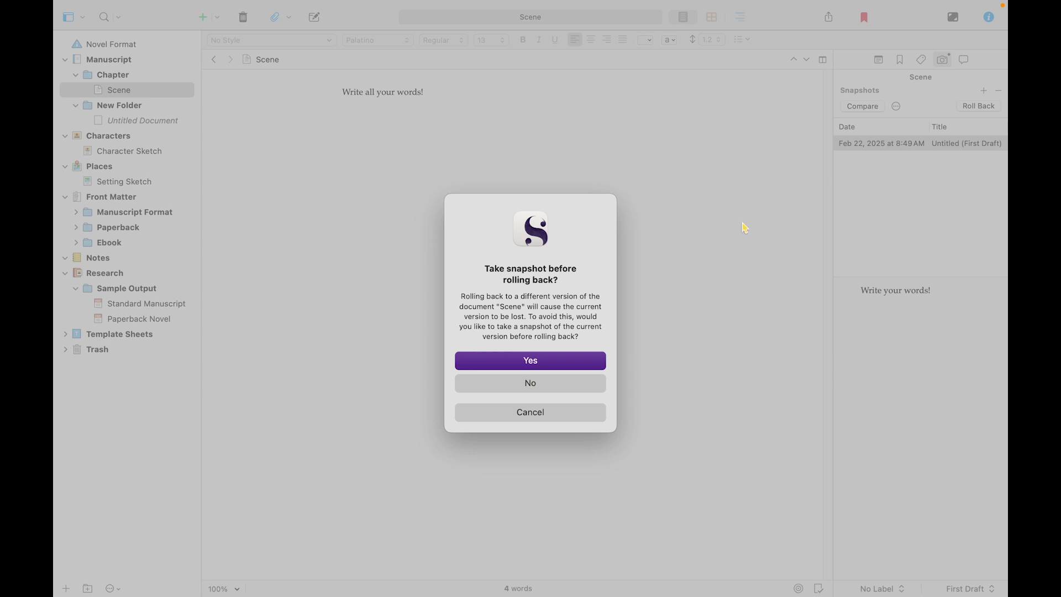
click(533, 367)
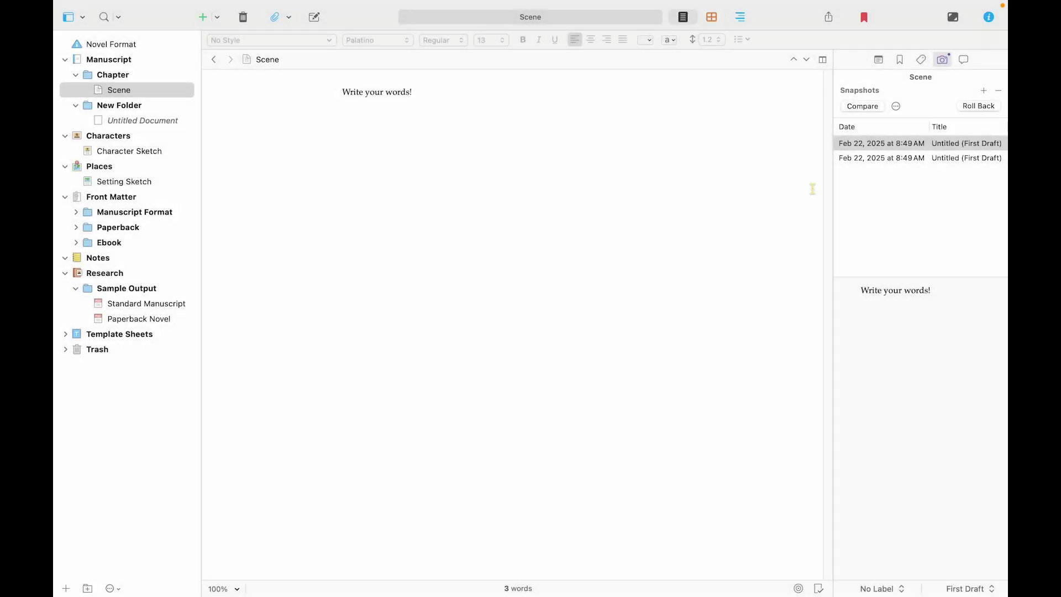
click(886, 160)
click(885, 144)
click(882, 160)
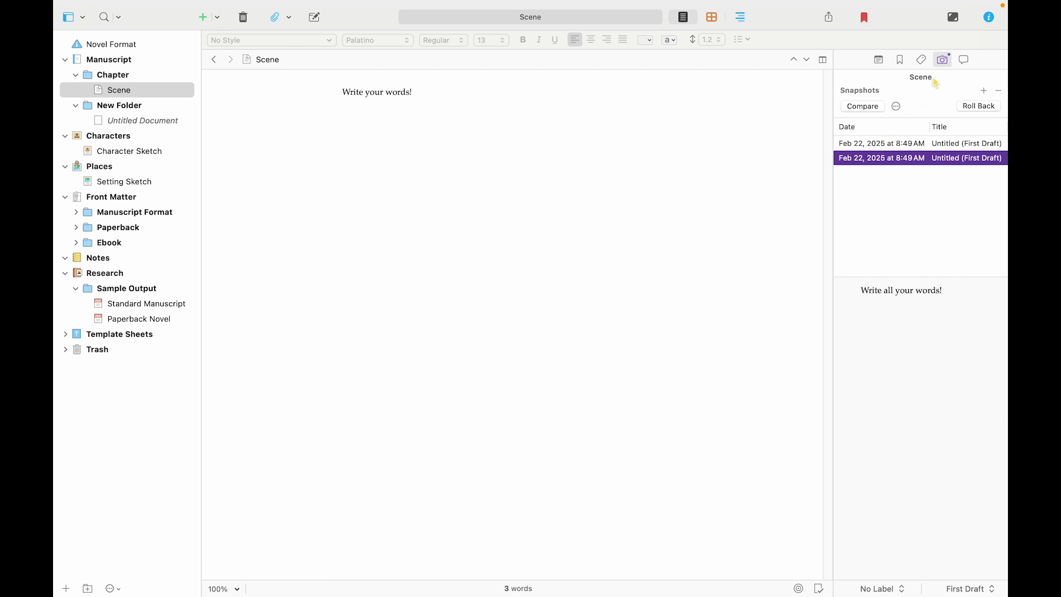
Attach the comment "hi this is a comment" to the end of the Scene's text
click(964, 62)
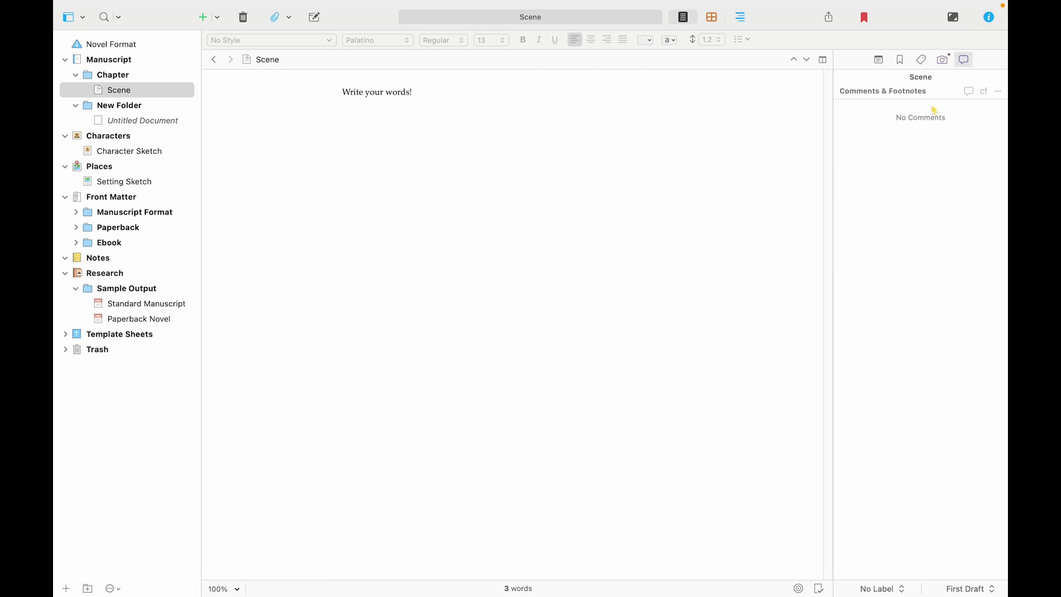
click(564, 111)
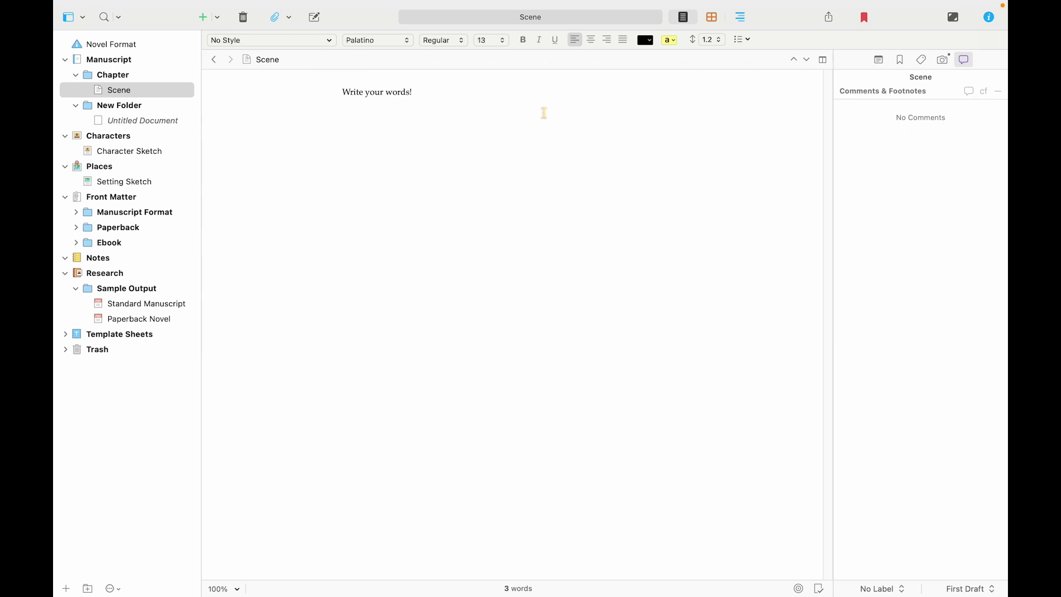
drag(390, 94, 414, 93)
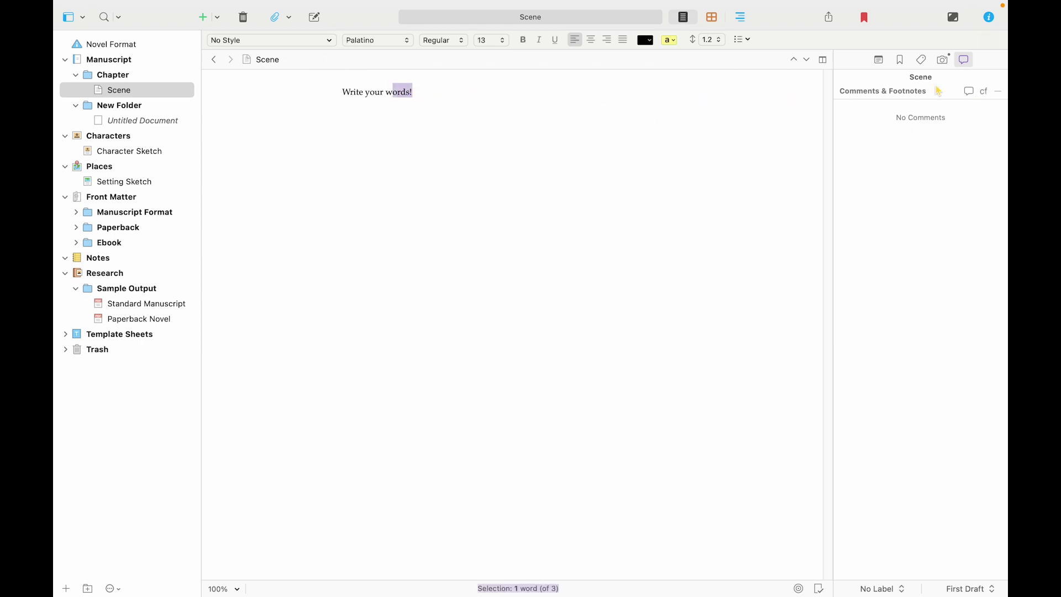
click(969, 92)
click(978, 124)
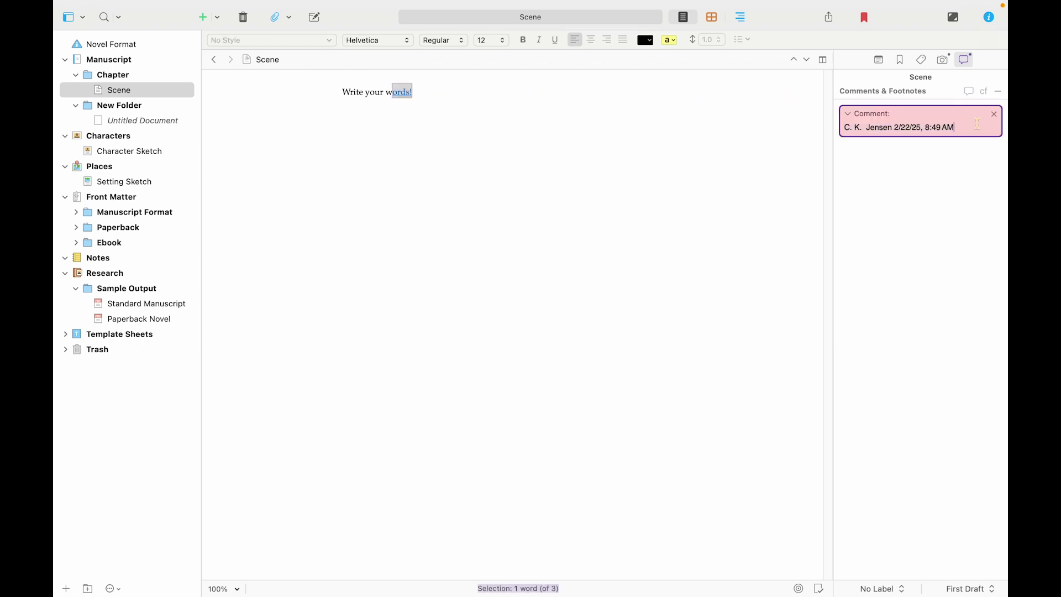
key(Return)
text(hi this is.)
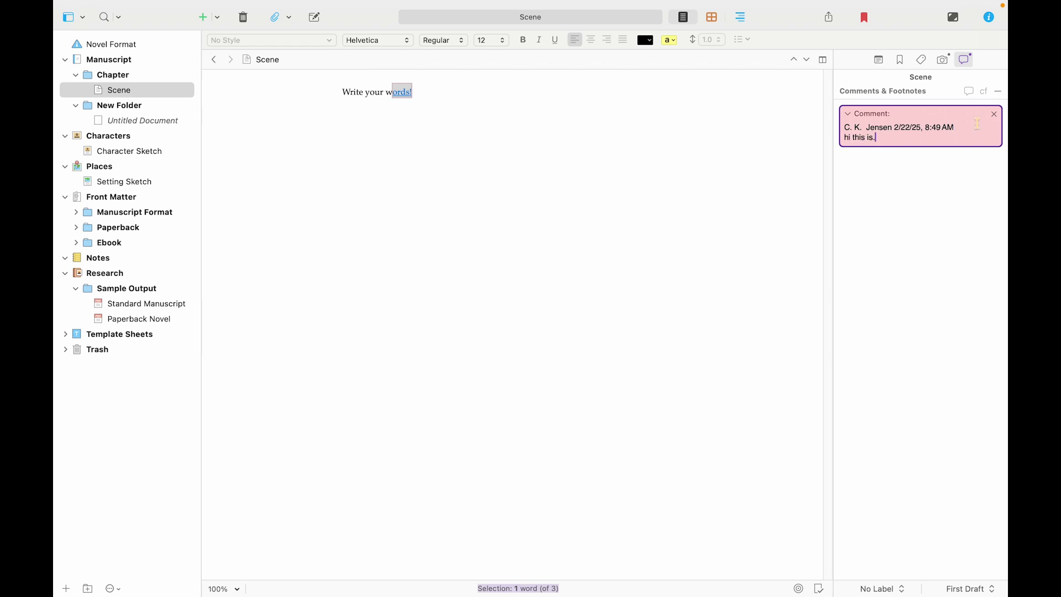
key(BackSpace)
text(a comment)
click(767, 110)
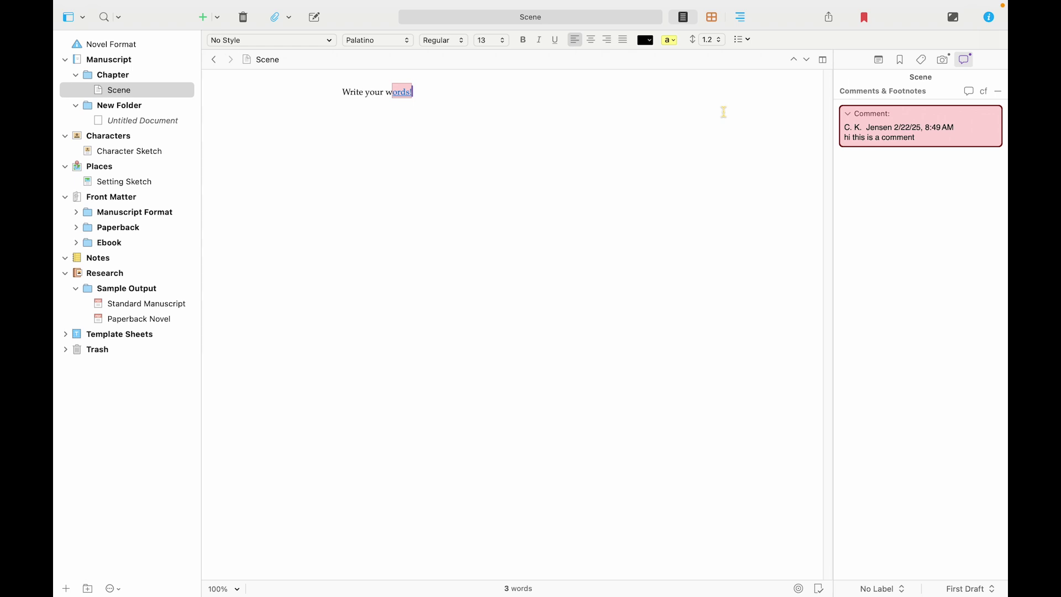
Open the Scene in composition mode and look at the project keywords window
key(ctrl+super+f)
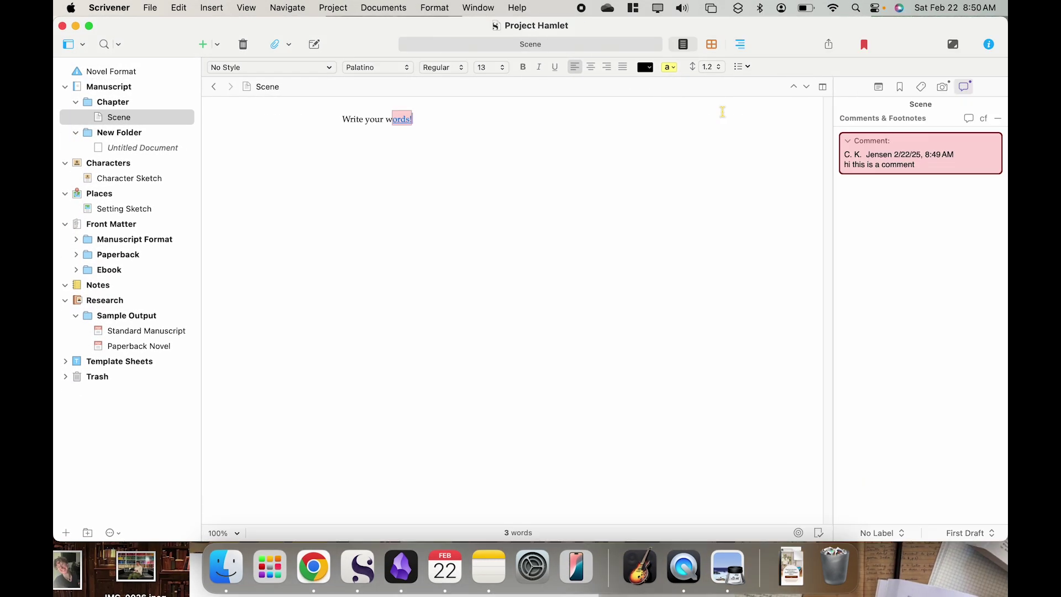
click(89, 26)
click(952, 17)
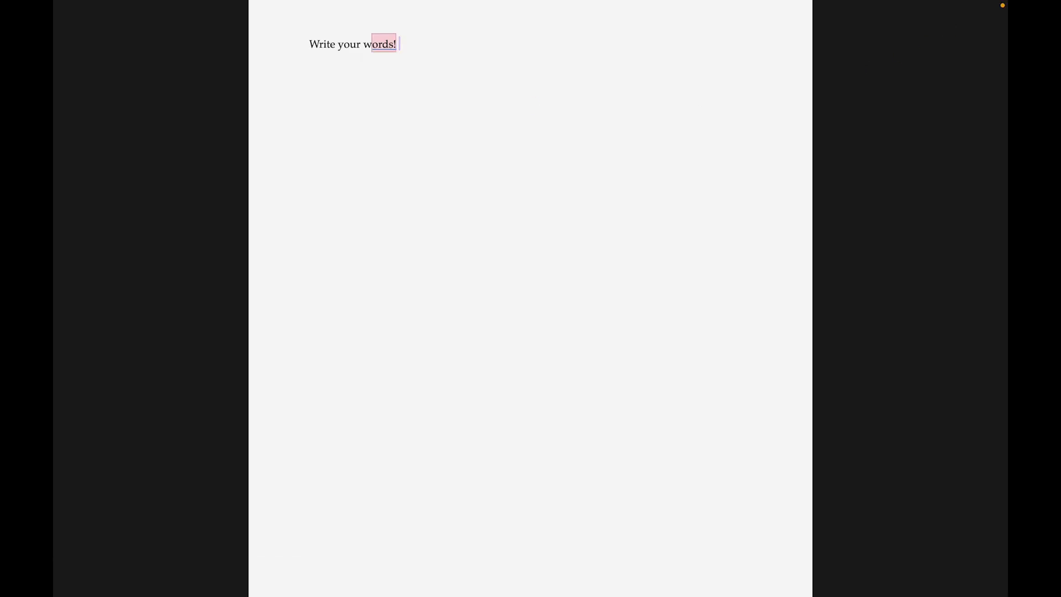
mouse_move(469, 593)
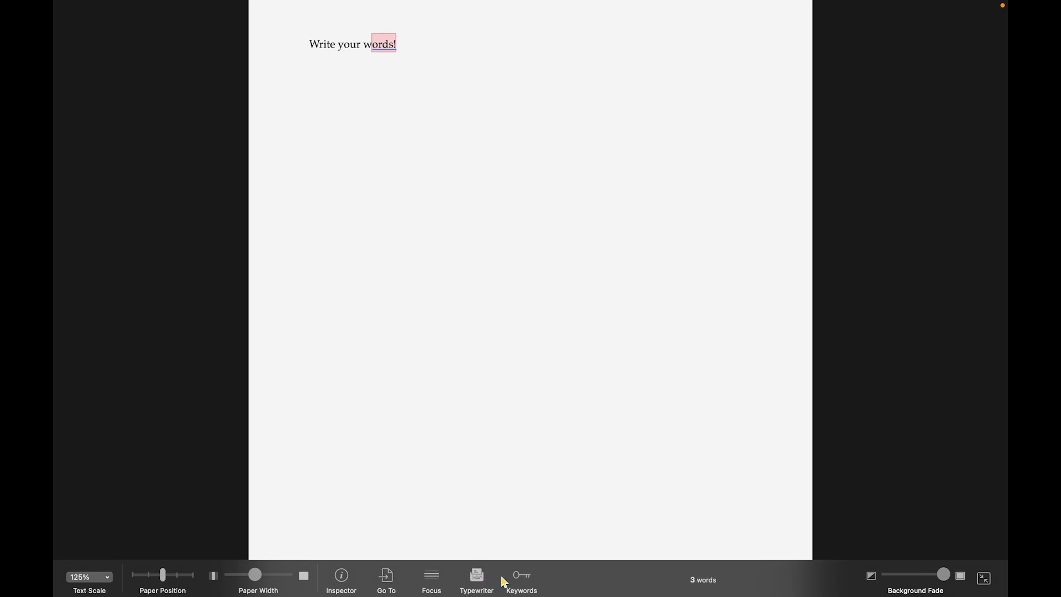
click(521, 579)
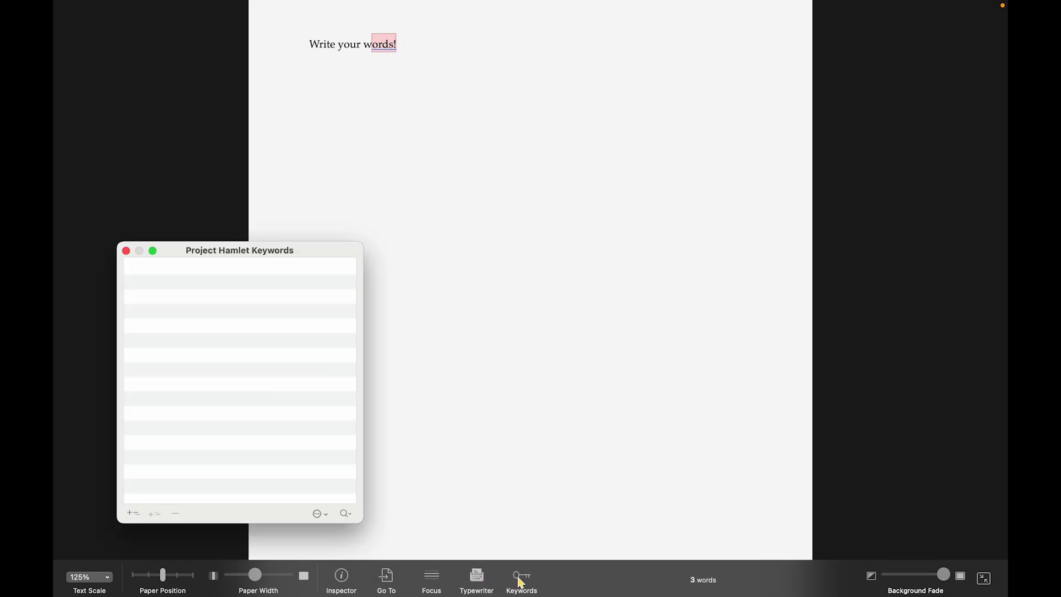
click(126, 251)
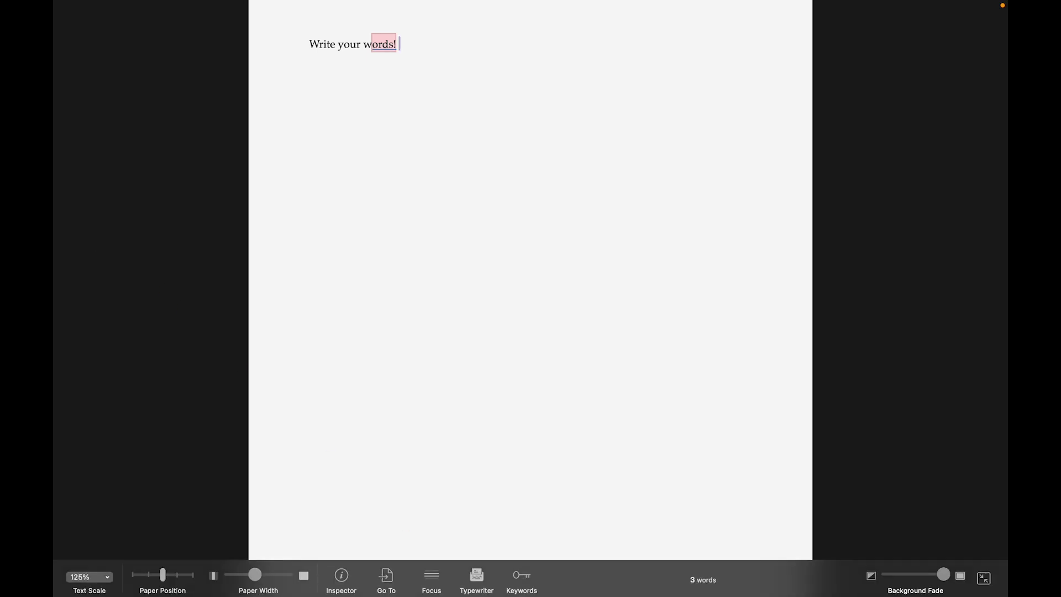
Jump to the bookmarked Character Sketch within composition mode, and return to the Scene in the normal editor
click(387, 578)
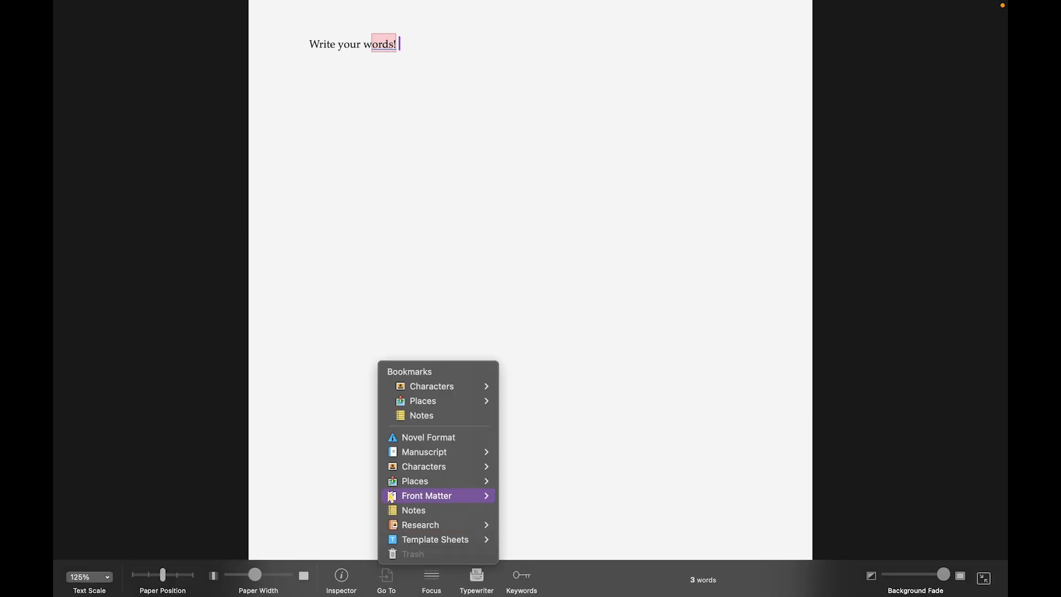
mouse_move(415, 391)
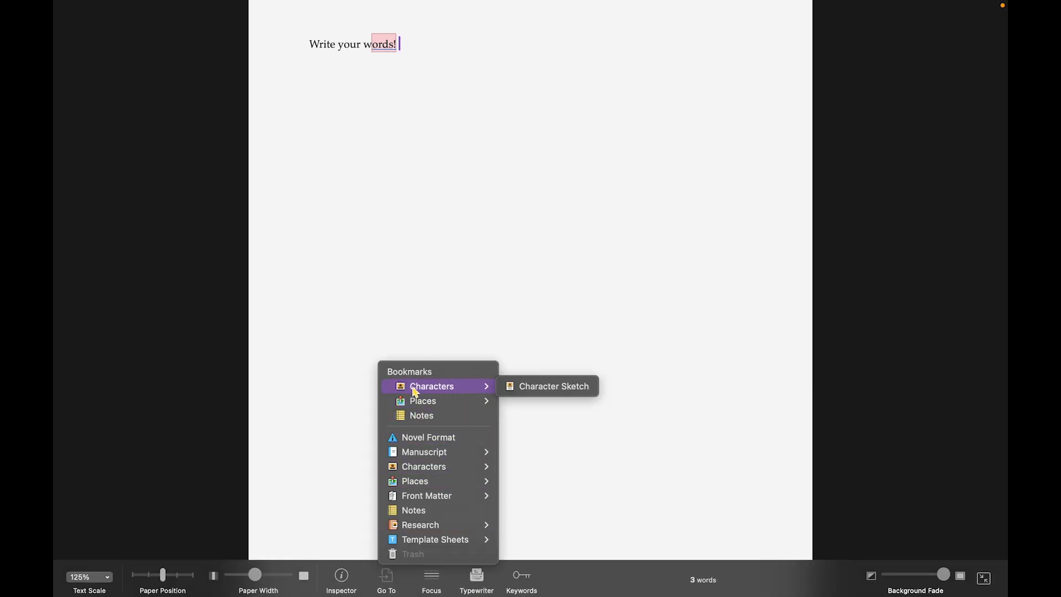
click(517, 388)
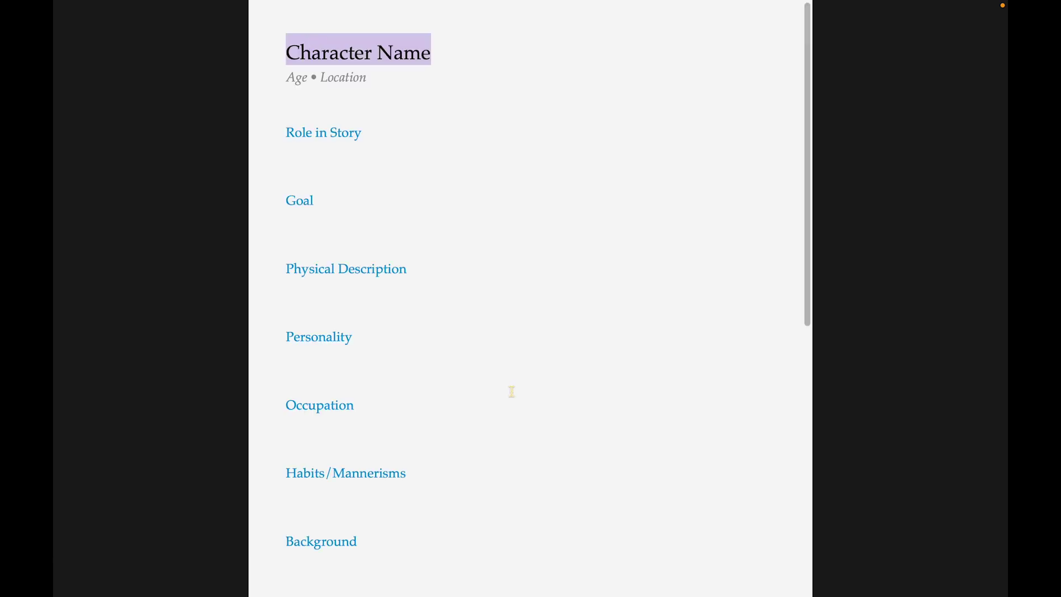
key(Escape)
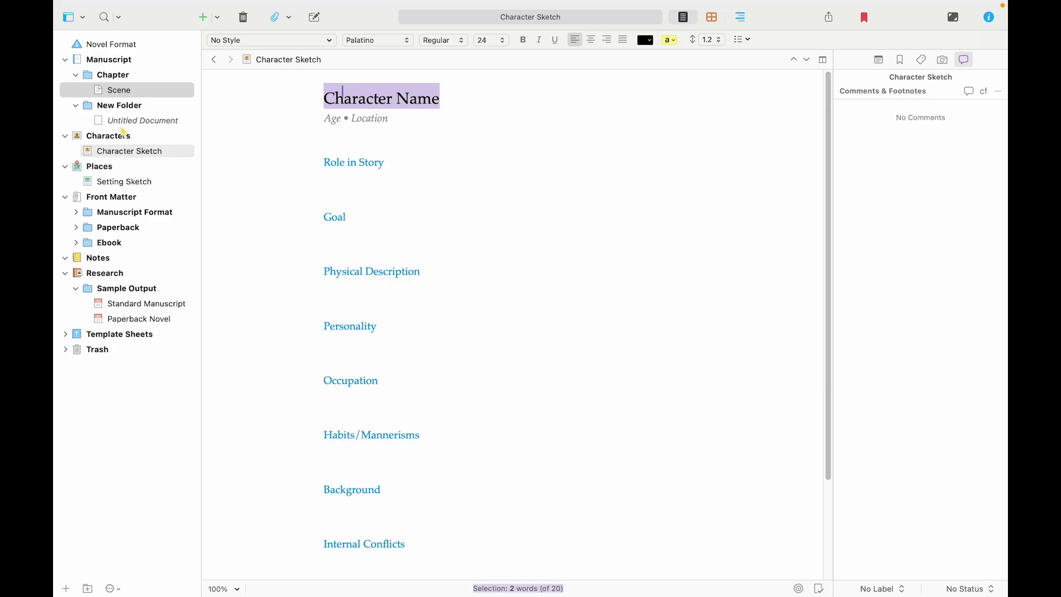
click(134, 91)
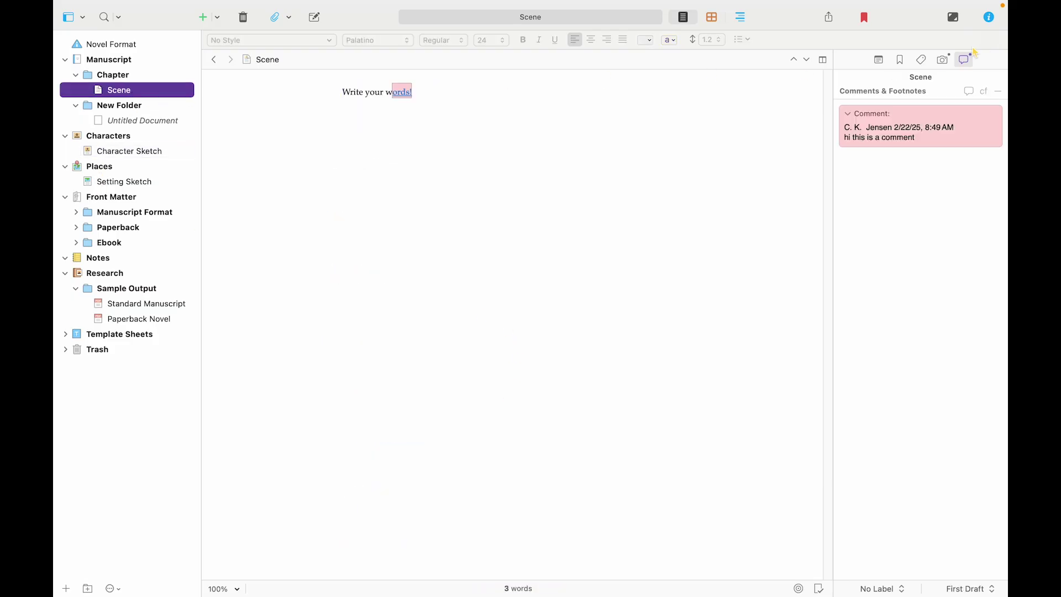
Try out the Scene's composition mode settings: widen the paper slightly and explore paper position, text scale and background fade
click(953, 18)
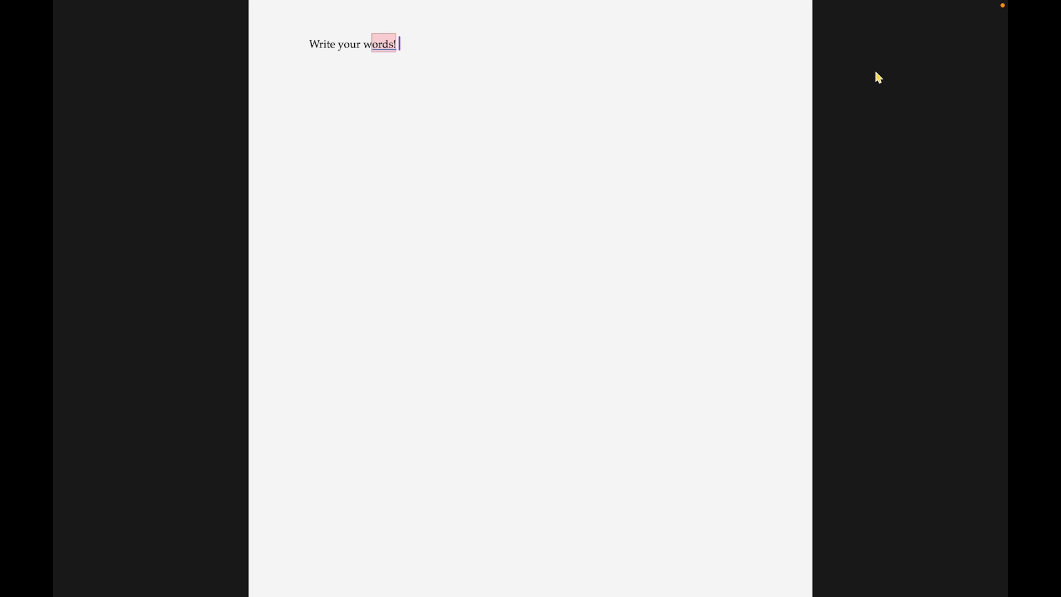
mouse_move(445, 586)
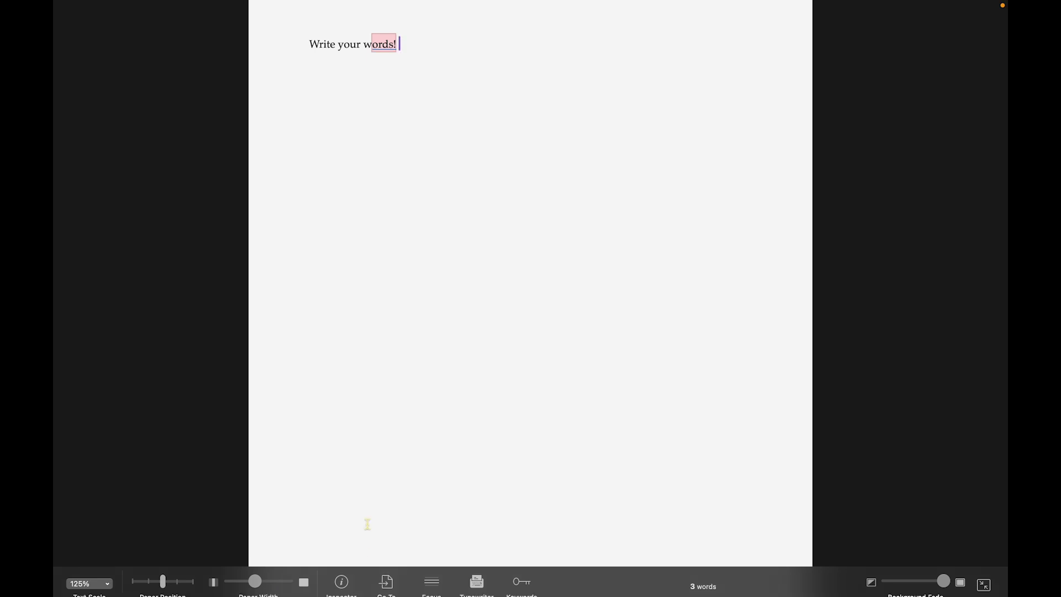
mouse_move(253, 575)
mouse_down()
mouse_move(280, 575)
mouse_move(258, 578)
mouse_up()
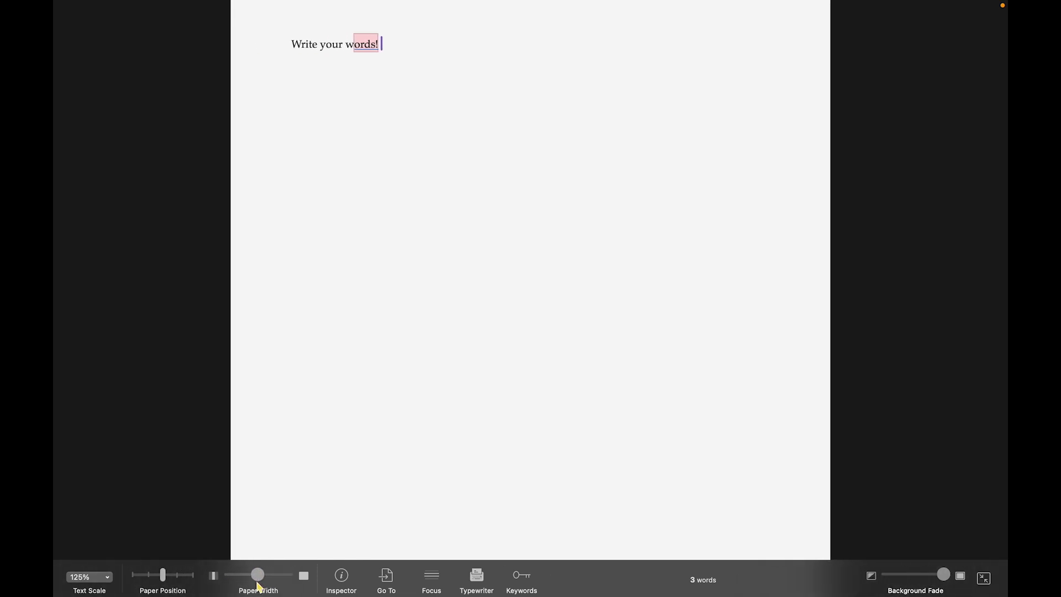
click(174, 575)
mouse_move(176, 578)
mouse_down()
mouse_move(190, 575)
mouse_move(138, 588)
mouse_move(161, 577)
mouse_up()
click(87, 577)
click(84, 580)
mouse_move(943, 575)
mouse_down()
mouse_move(884, 584)
mouse_move(951, 587)
mouse_up()
key(Escape)
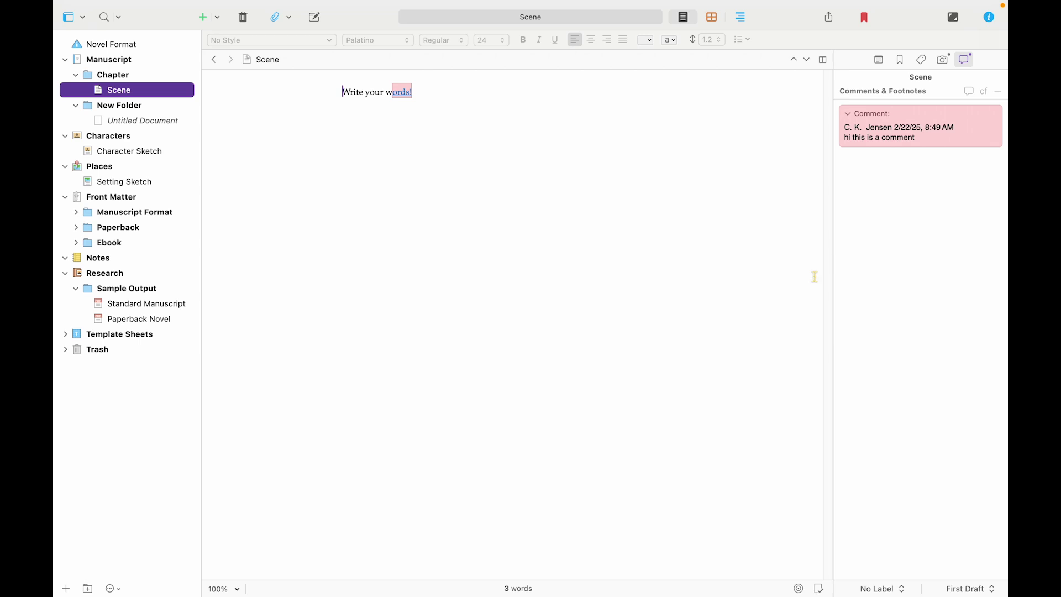
Split the editor to show the Scene beside the Untitled Document from New Folder
click(823, 59)
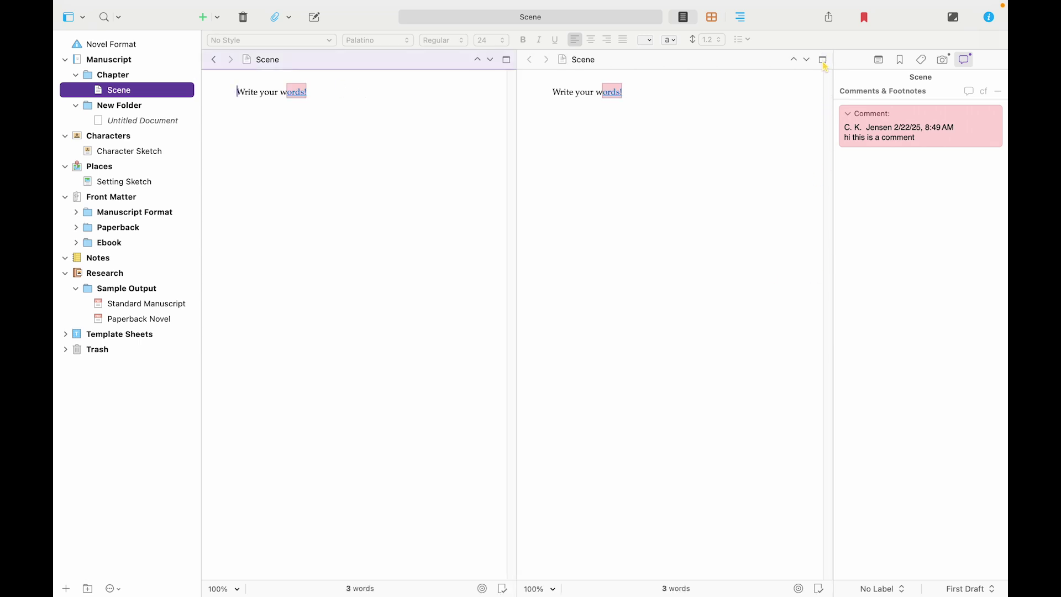
click(675, 146)
click(169, 122)
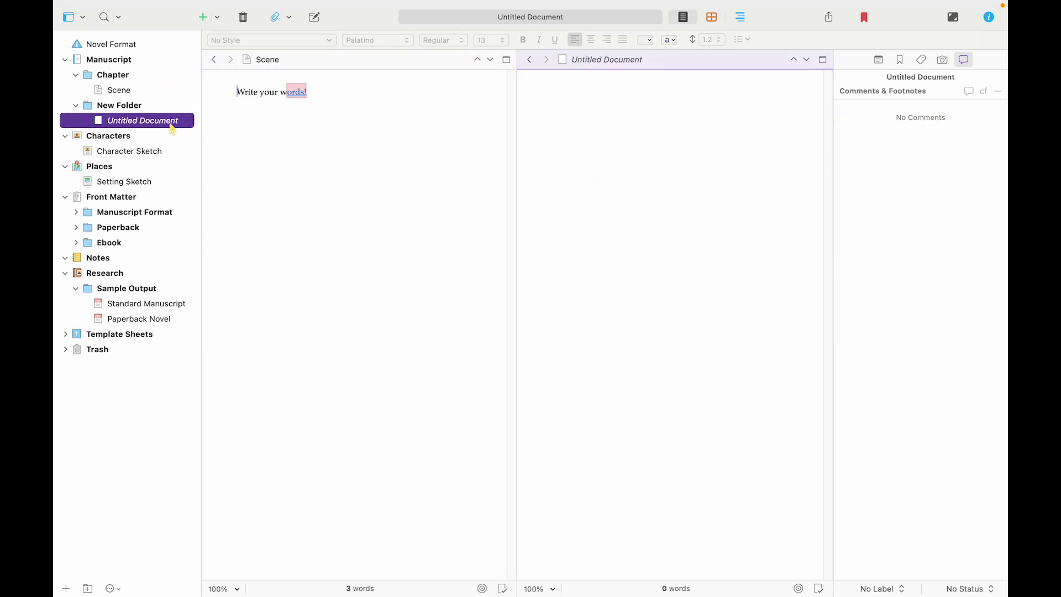
click(570, 187)
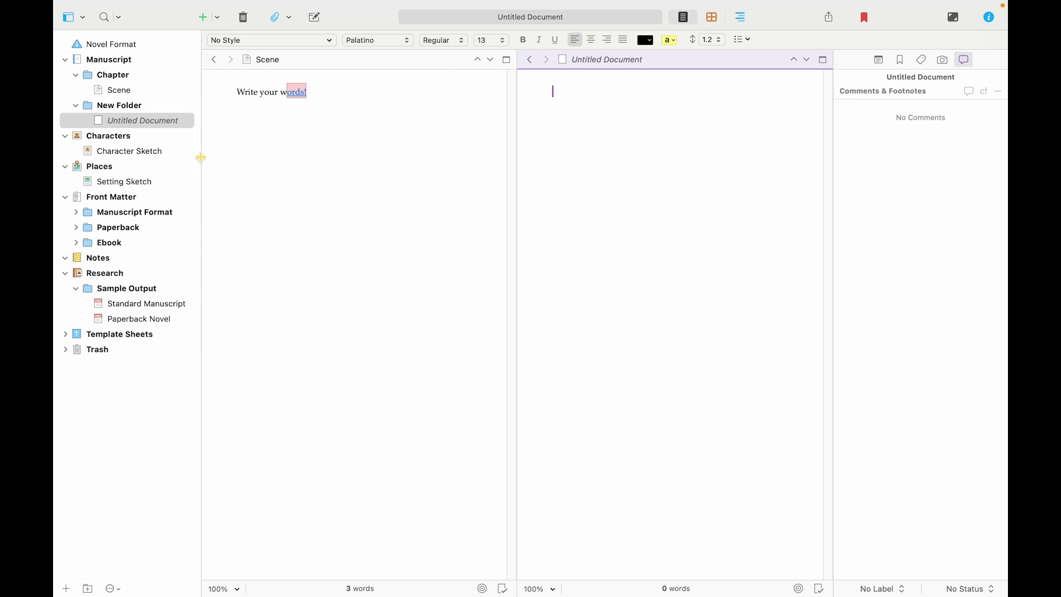
click(318, 165)
click(616, 168)
Return to a single editor and show the Chapter folder on the corkboard
right_click(639, 15)
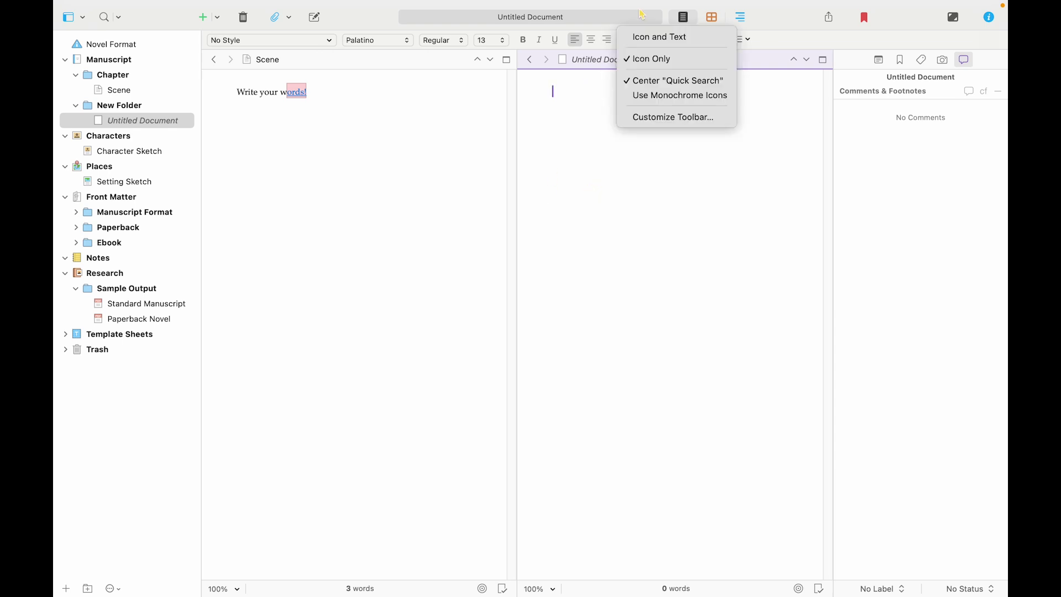
click(683, 19)
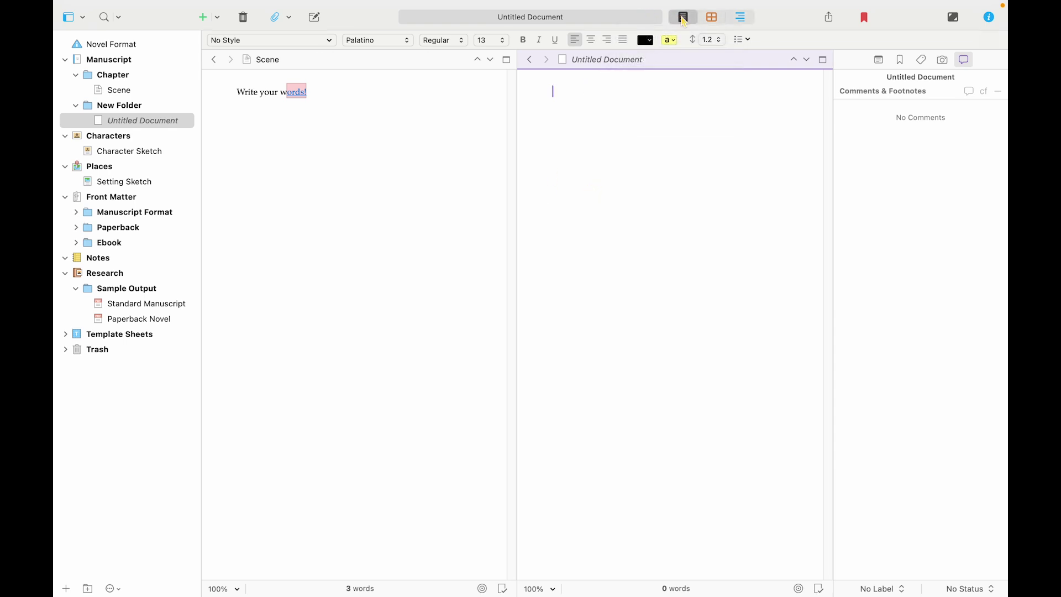
click(823, 60)
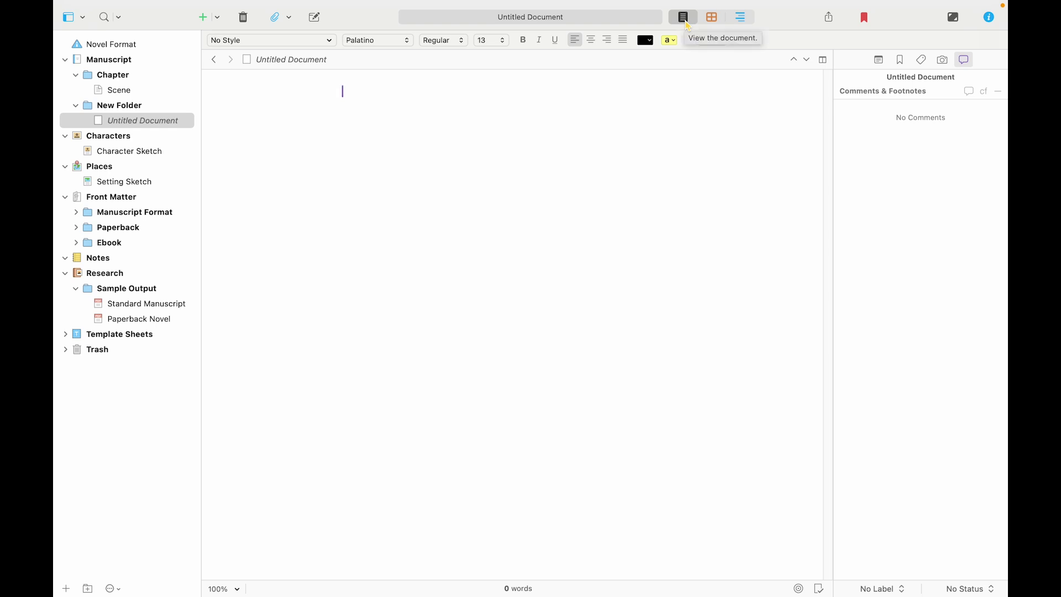
click(712, 17)
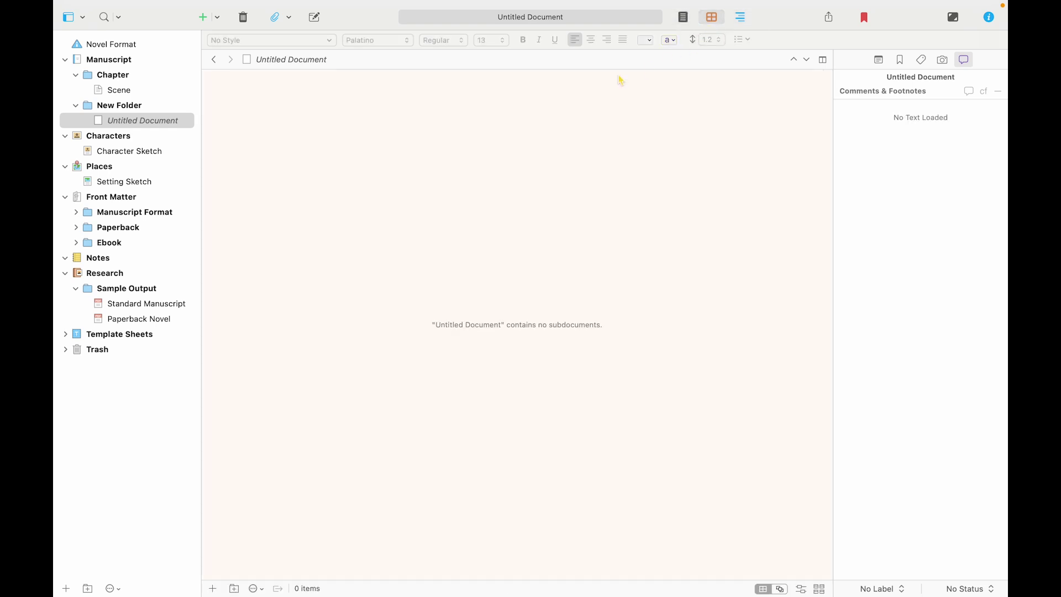
click(155, 81)
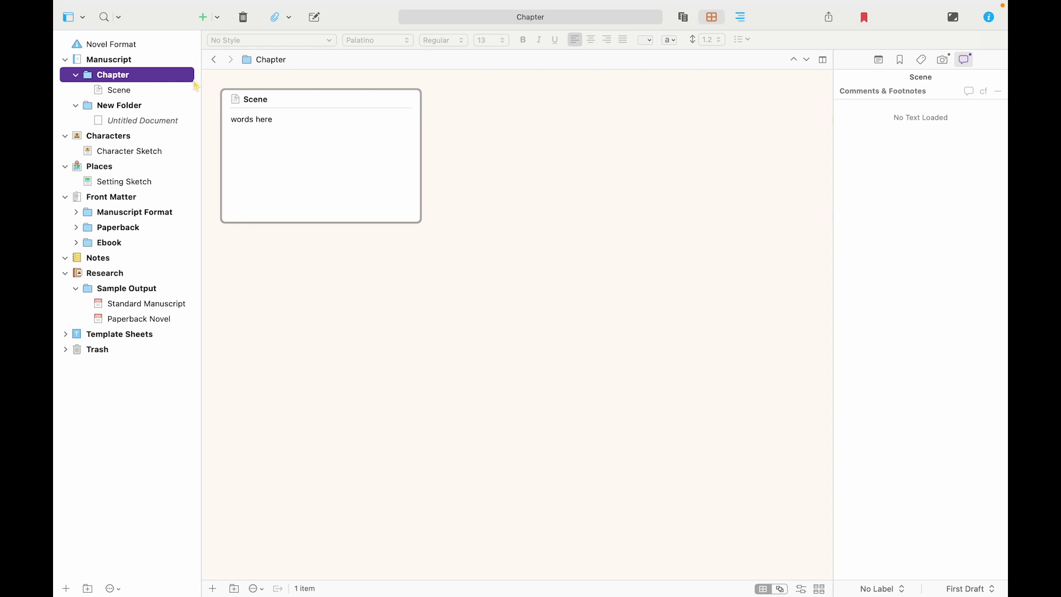
Add a blank document to the Chapter folder and try to reposition its card on the corkboard
click(203, 18)
click(102, 80)
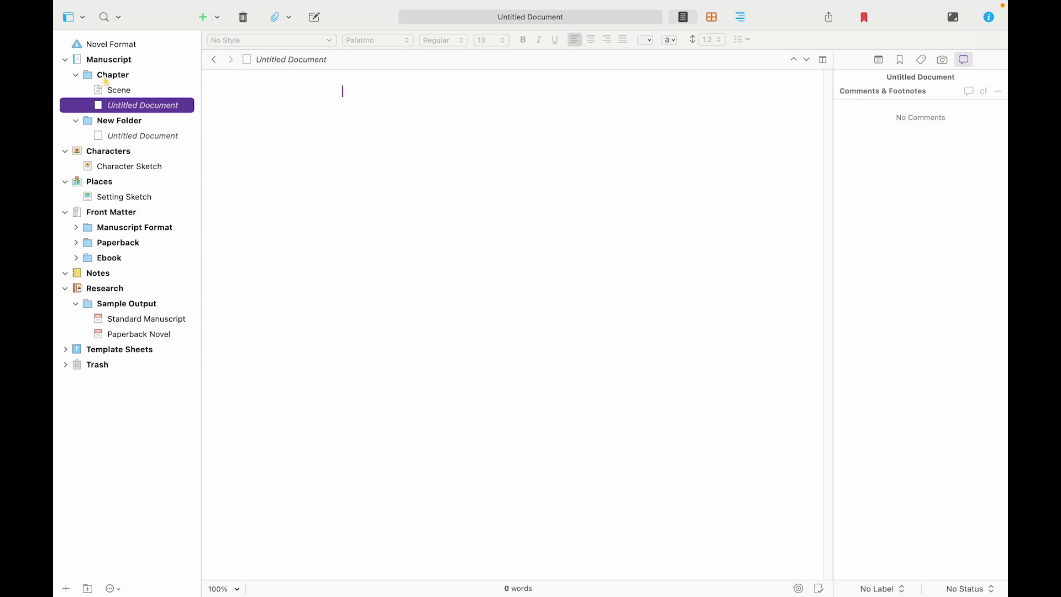
click(379, 120)
click(496, 141)
drag(485, 145, 558, 177)
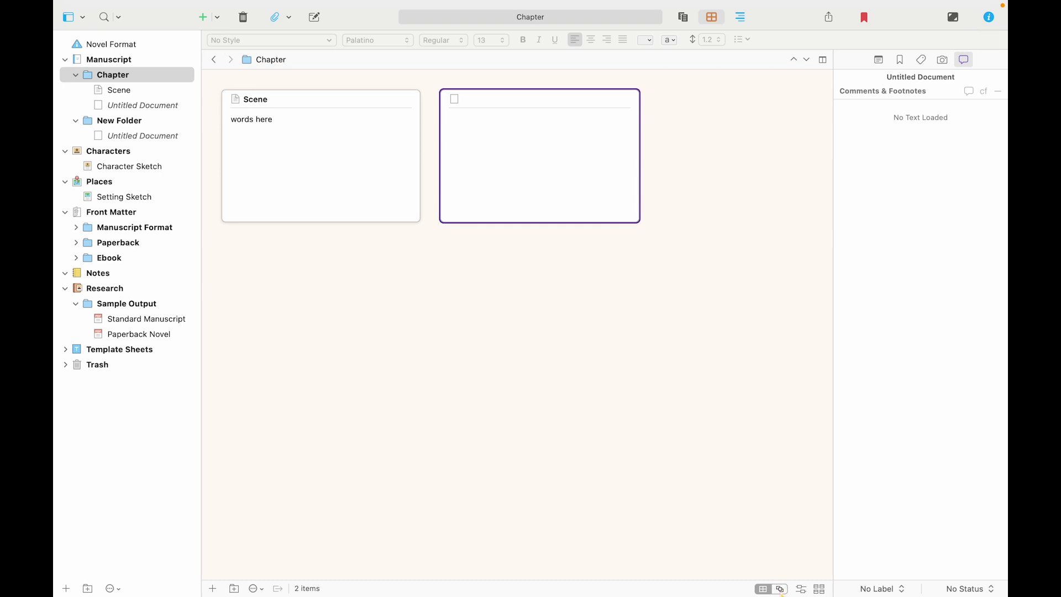
Try freeform placement of the Scene and blank document cards on the corkboard and return to the grid arrangement
click(779, 588)
drag(486, 202, 488, 343)
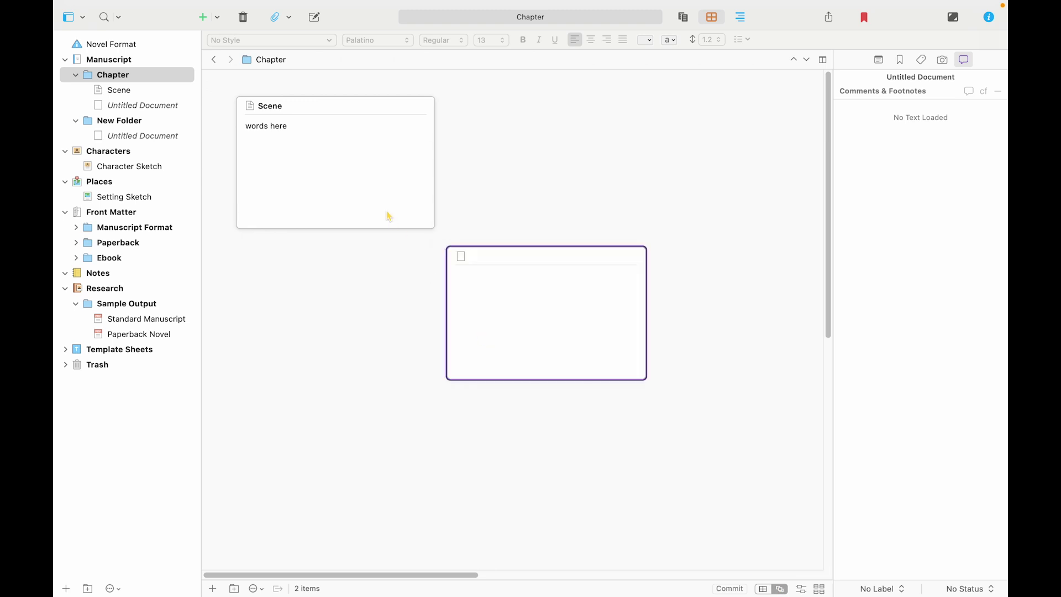
drag(389, 216, 433, 208)
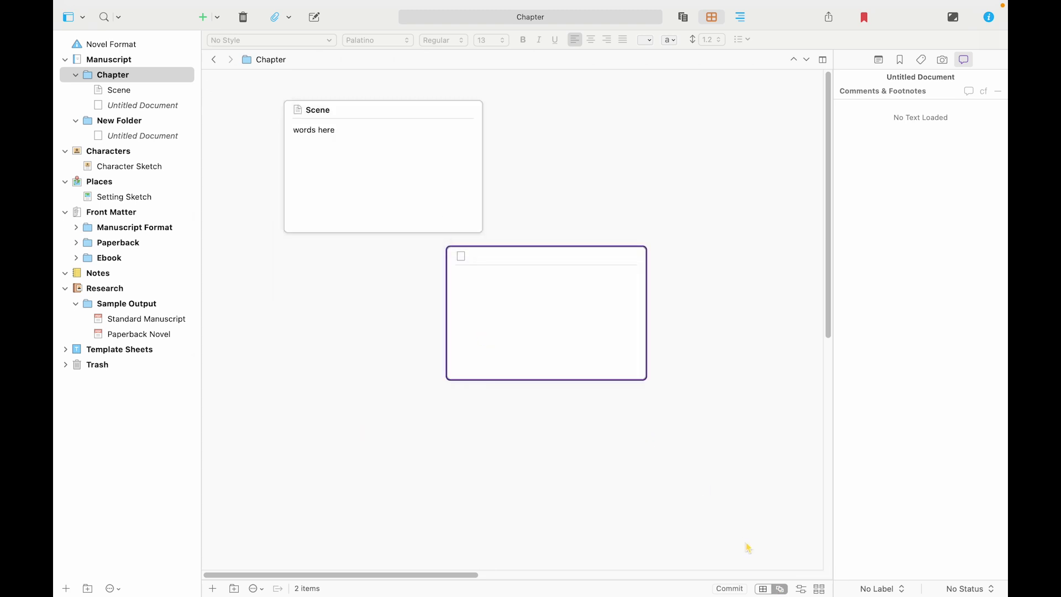
click(762, 588)
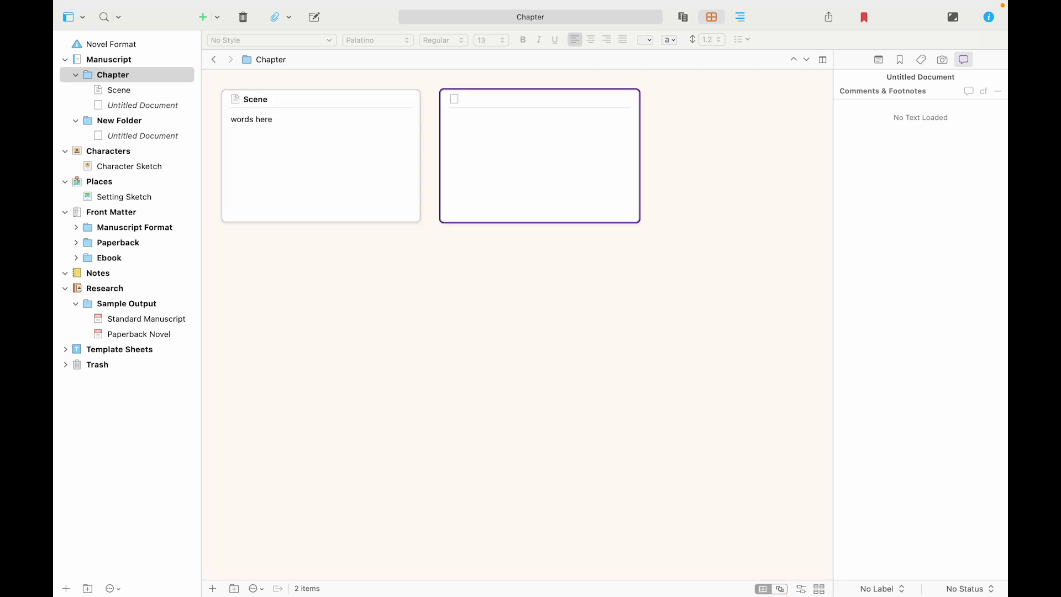
Preview the corkboard's arrangement by label and look at its card size, ratio and spacing options
click(802, 590)
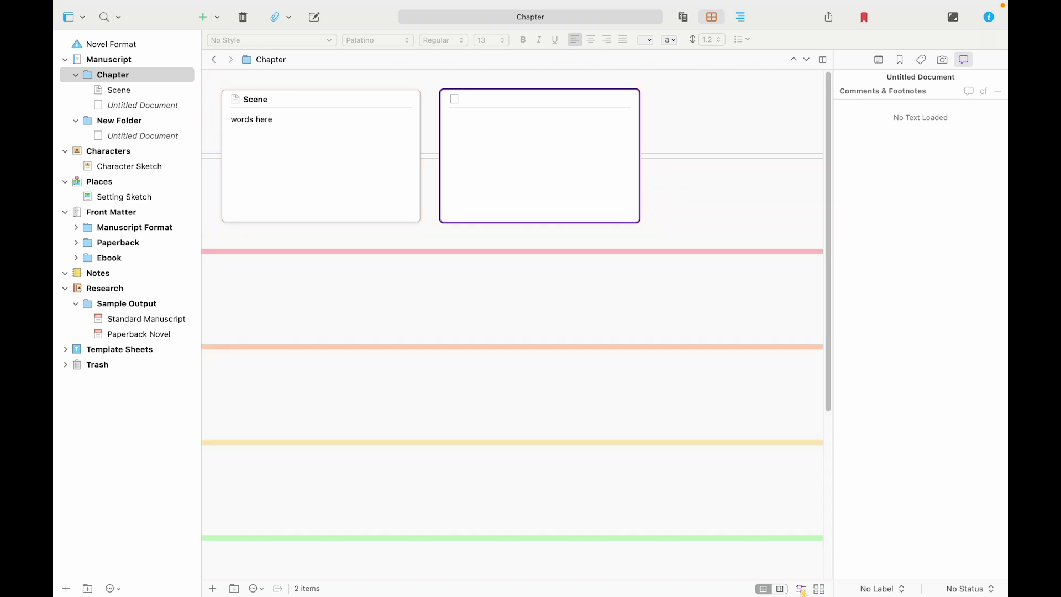
click(802, 590)
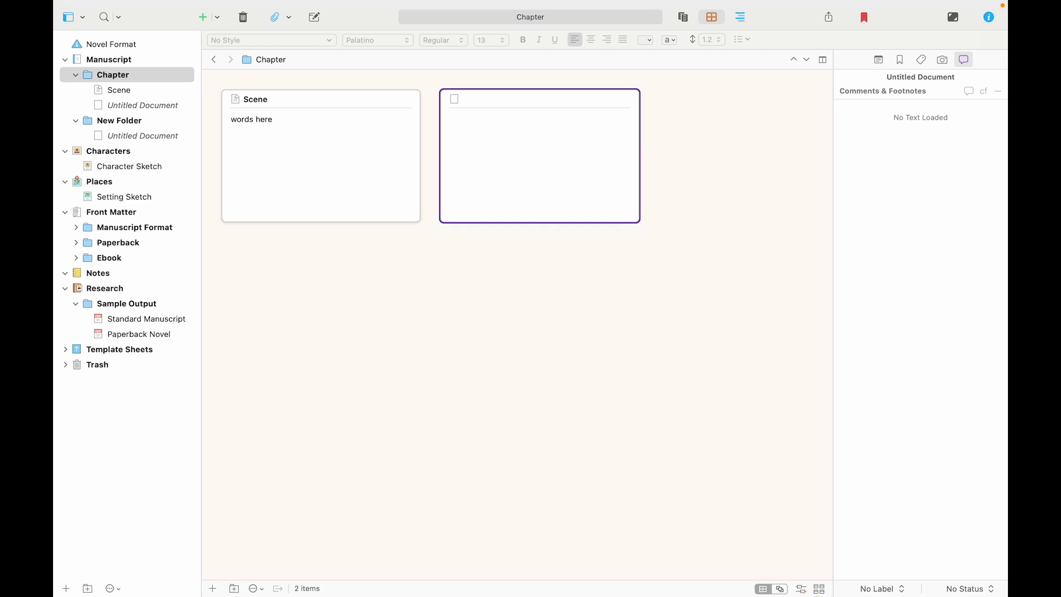
click(819, 588)
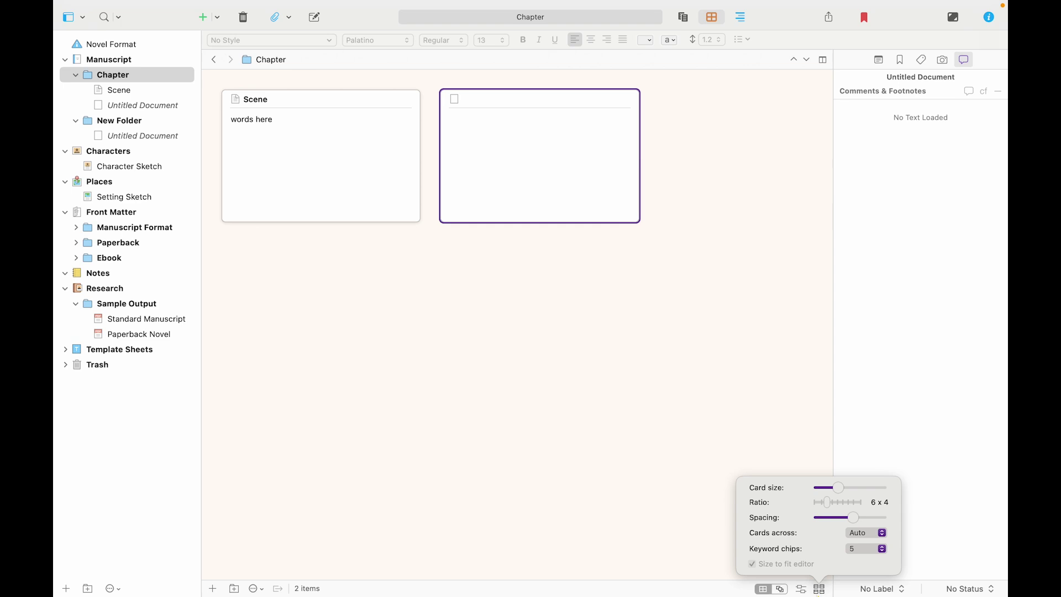
Arrange the corkboard by label and try moving the blank card onto the Red line and back to no label
click(805, 591)
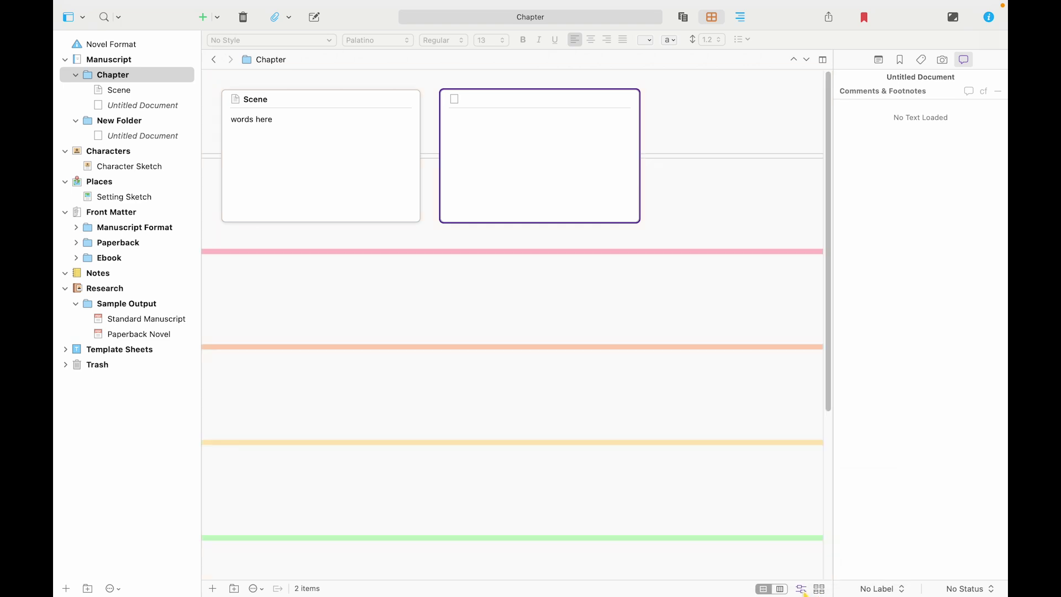
drag(606, 175, 571, 277)
click(570, 275)
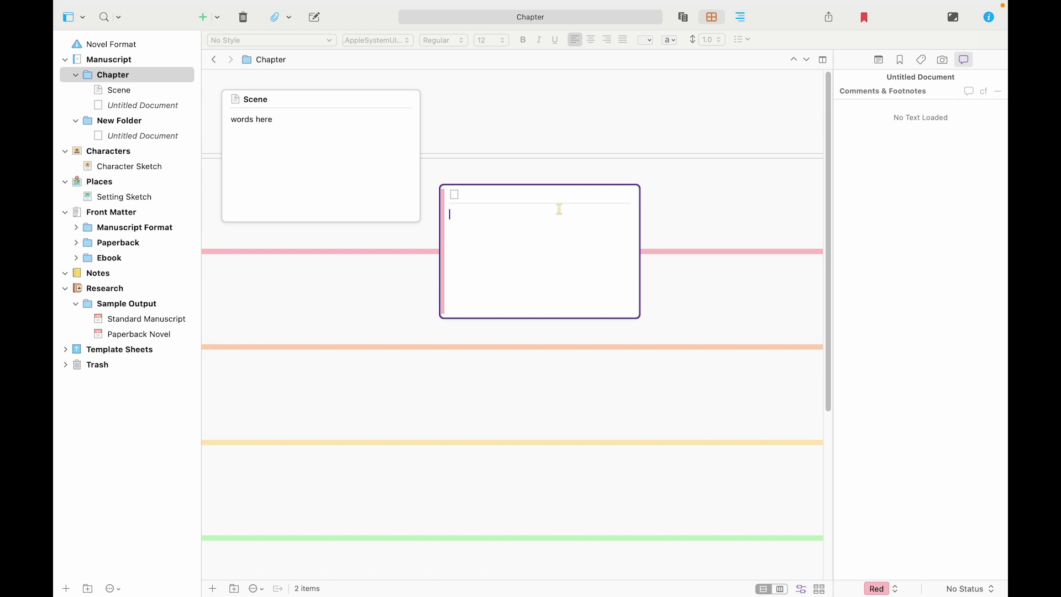
drag(561, 207, 563, 150)
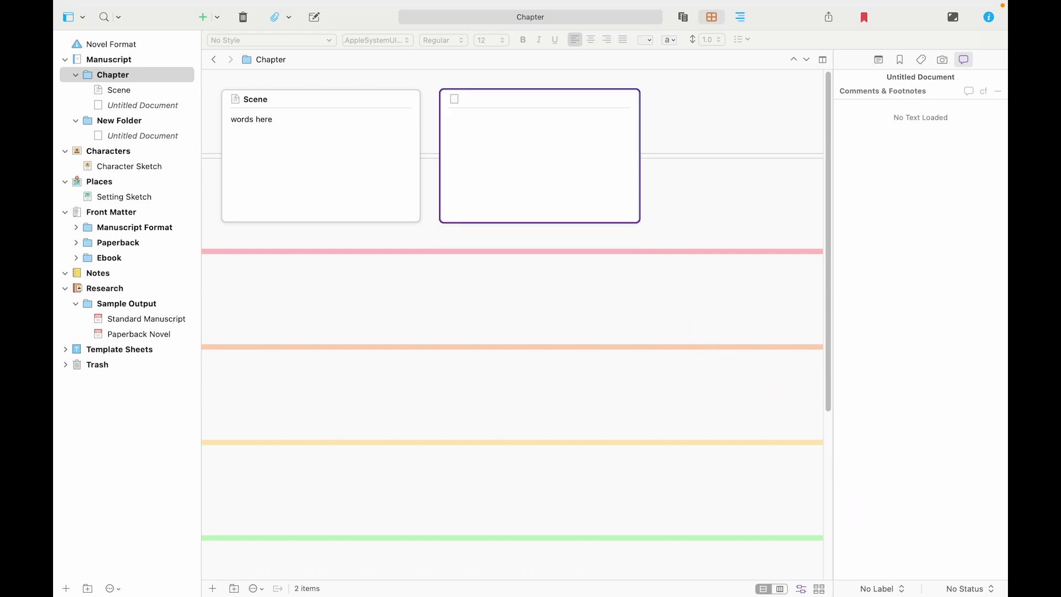
Review the label list in the project settings and the status choices available for the blank document
click(891, 590)
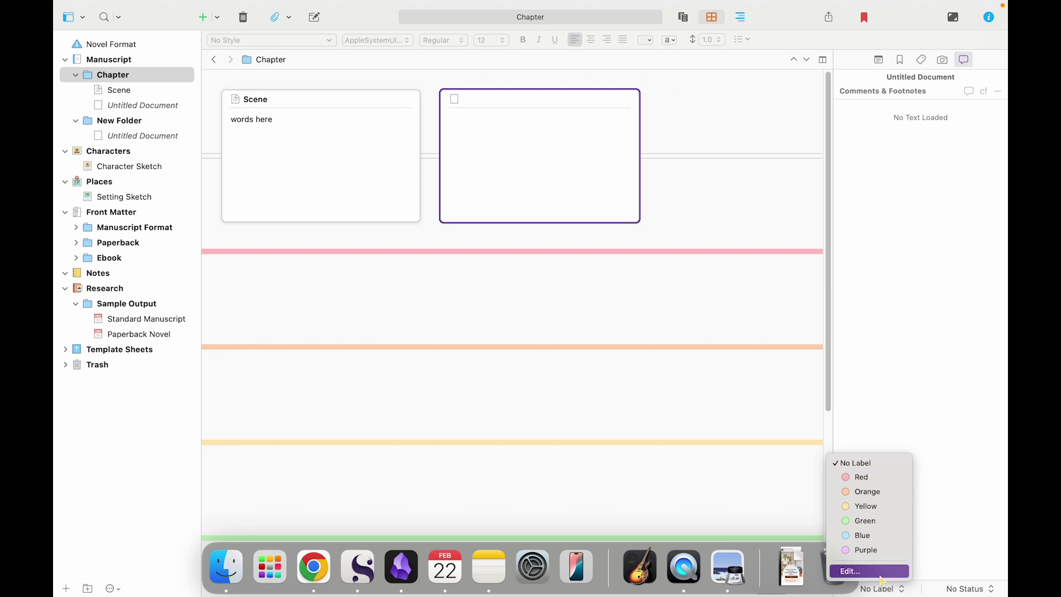
click(851, 571)
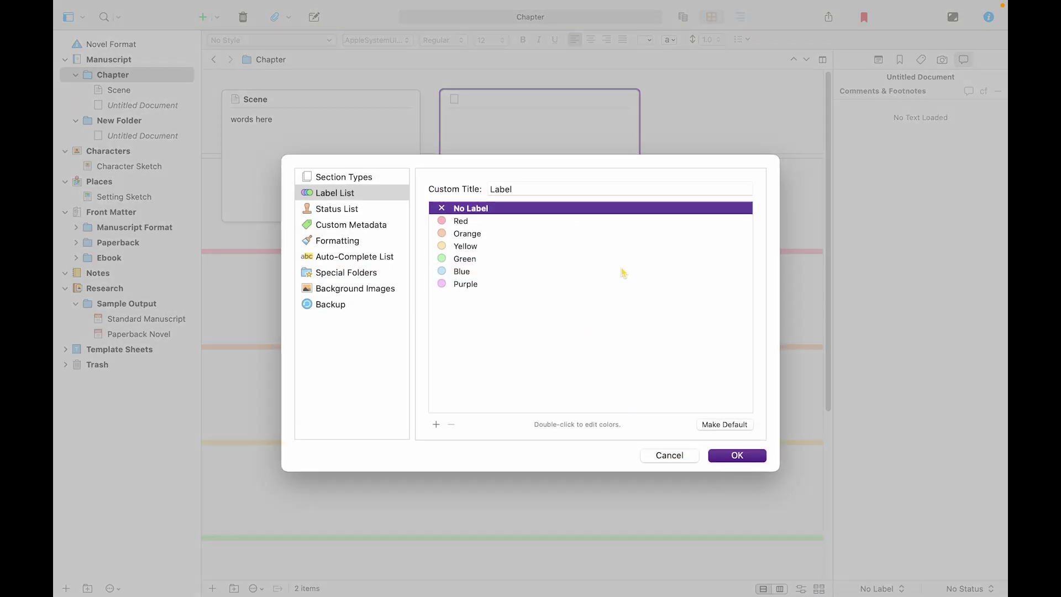
click(681, 455)
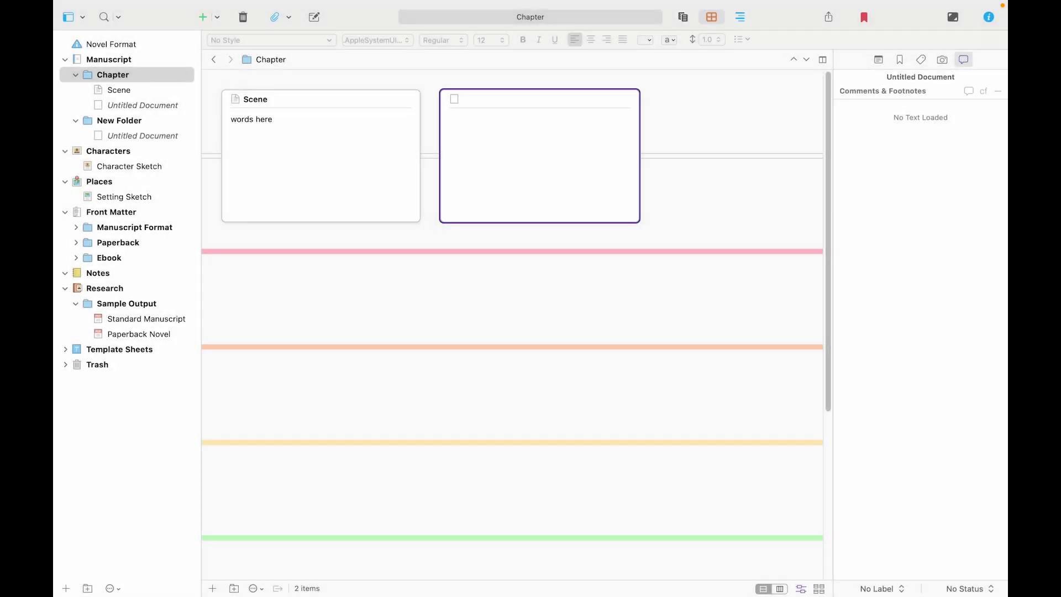
click(954, 589)
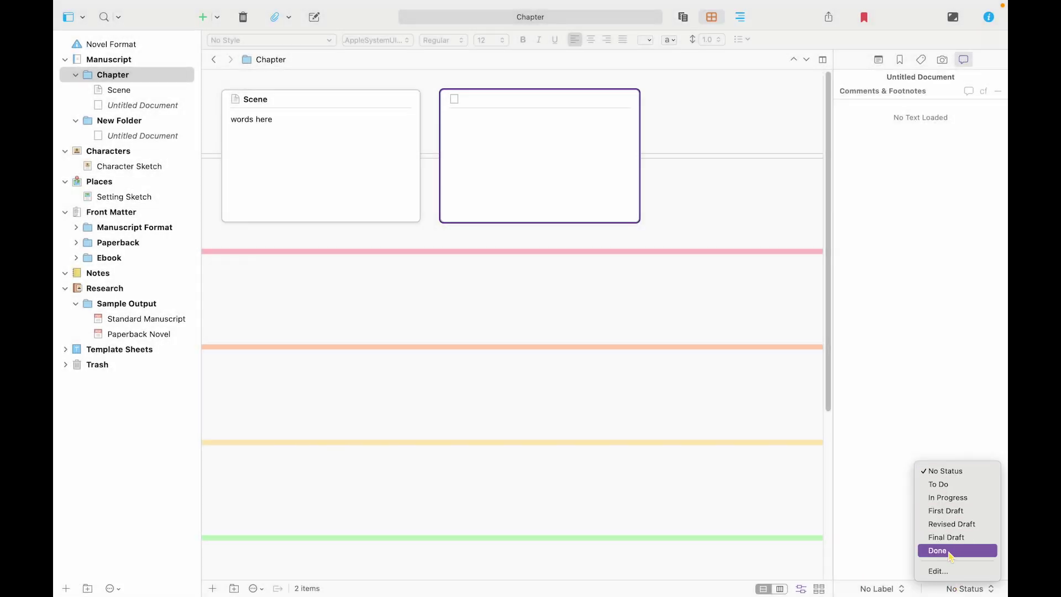
click(955, 591)
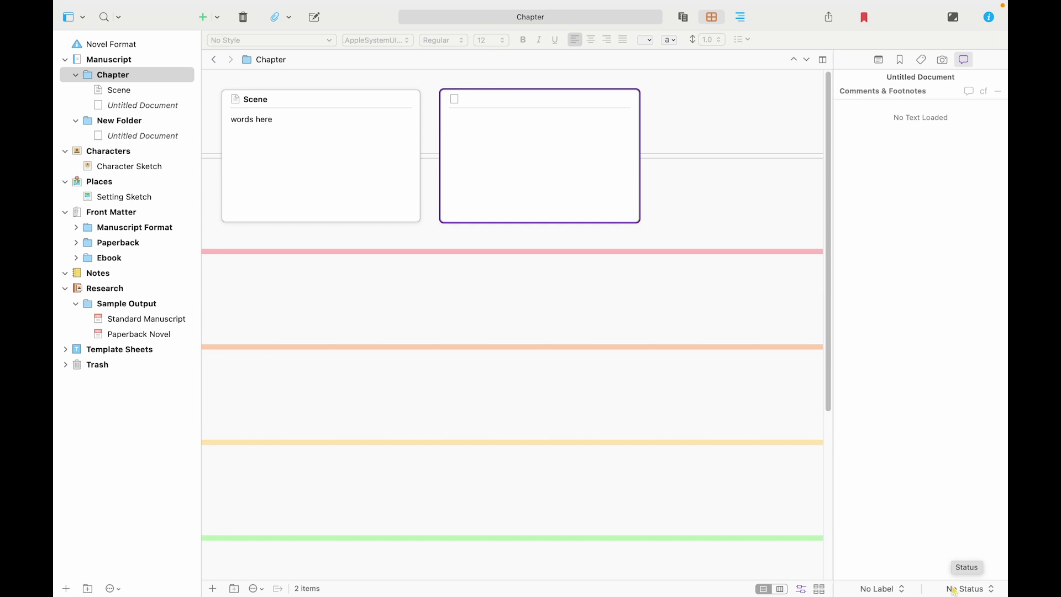
Show the Chapter folder in the outliner and review the Scene's label and status choices
click(741, 18)
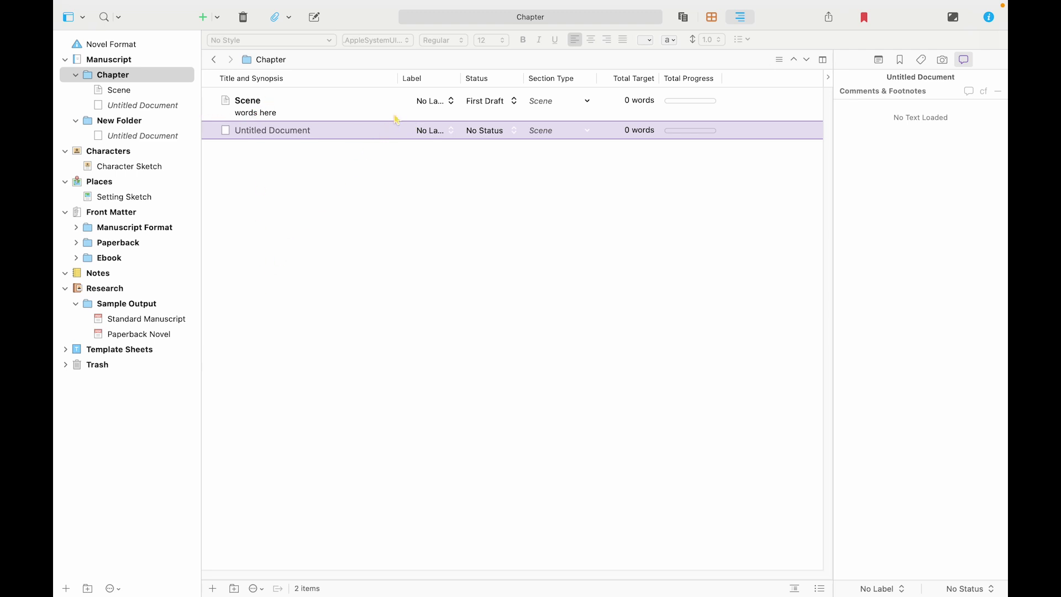
click(434, 101)
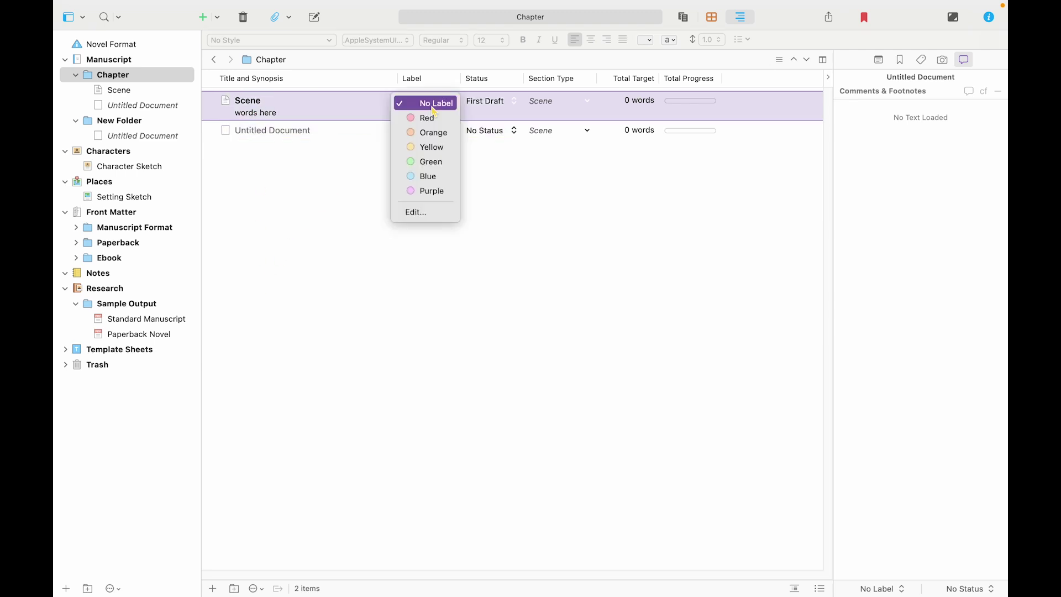
click(435, 106)
click(490, 101)
key(Escape)
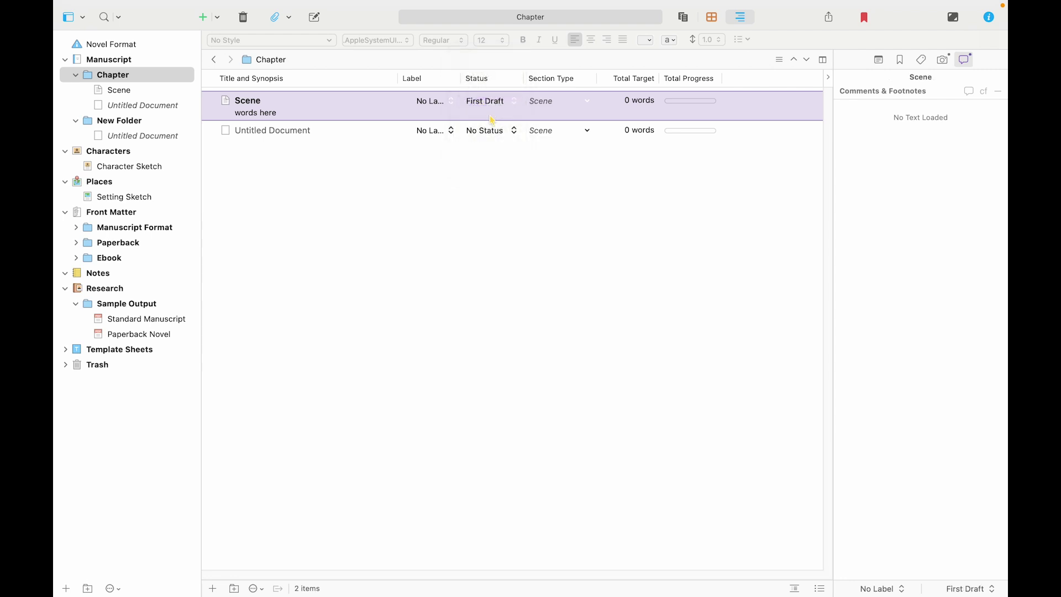
click(495, 172)
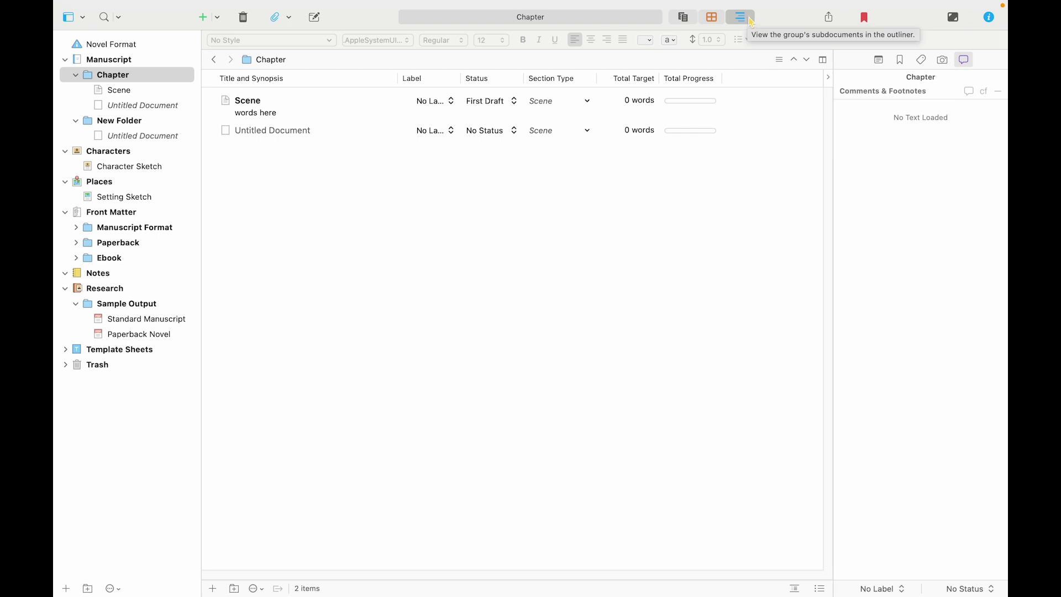
Open the Compile settings and review which parts of the project can be compiled, keeping Manuscript
click(829, 25)
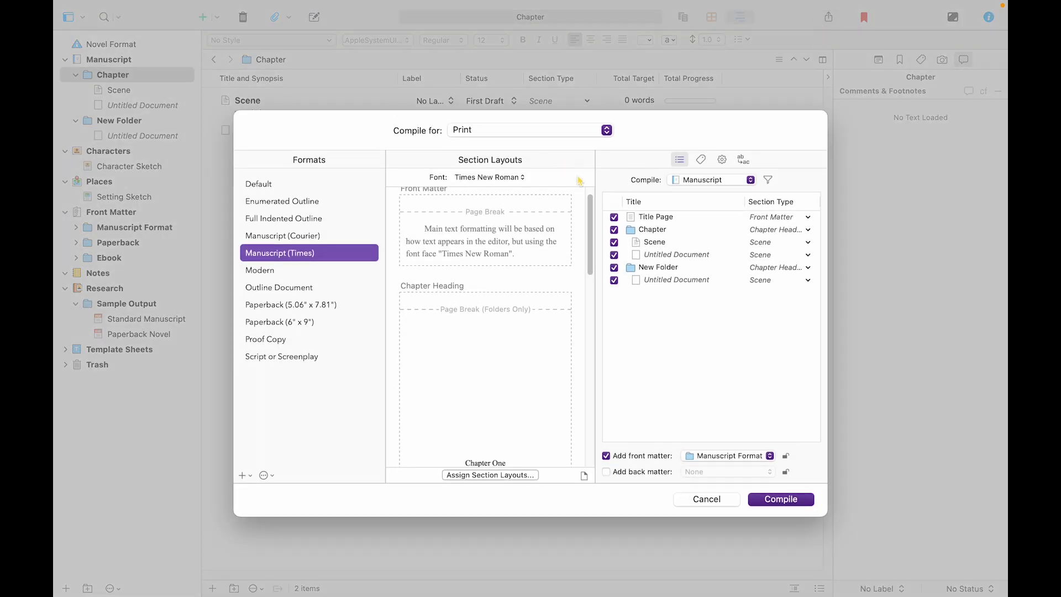
click(705, 181)
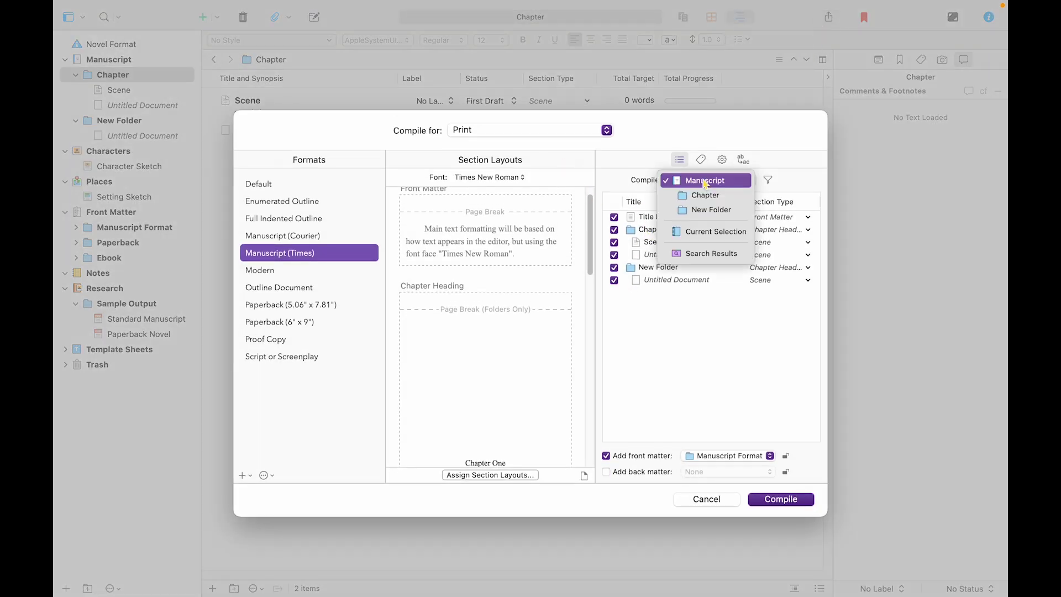
click(705, 181)
click(705, 181)
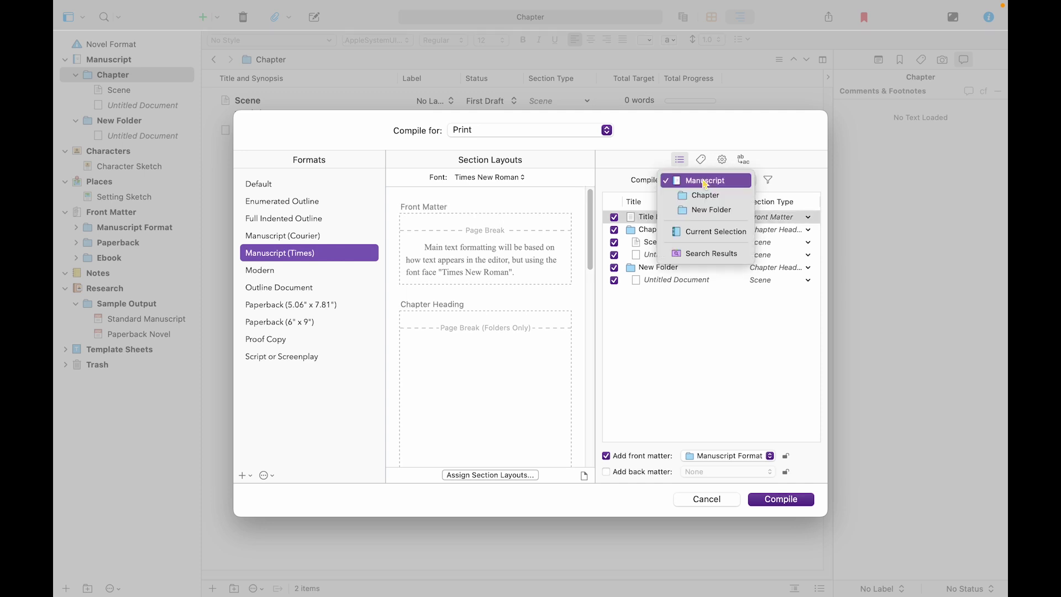
click(705, 181)
Set the compile output to PDF and look over the other available file types
click(532, 132)
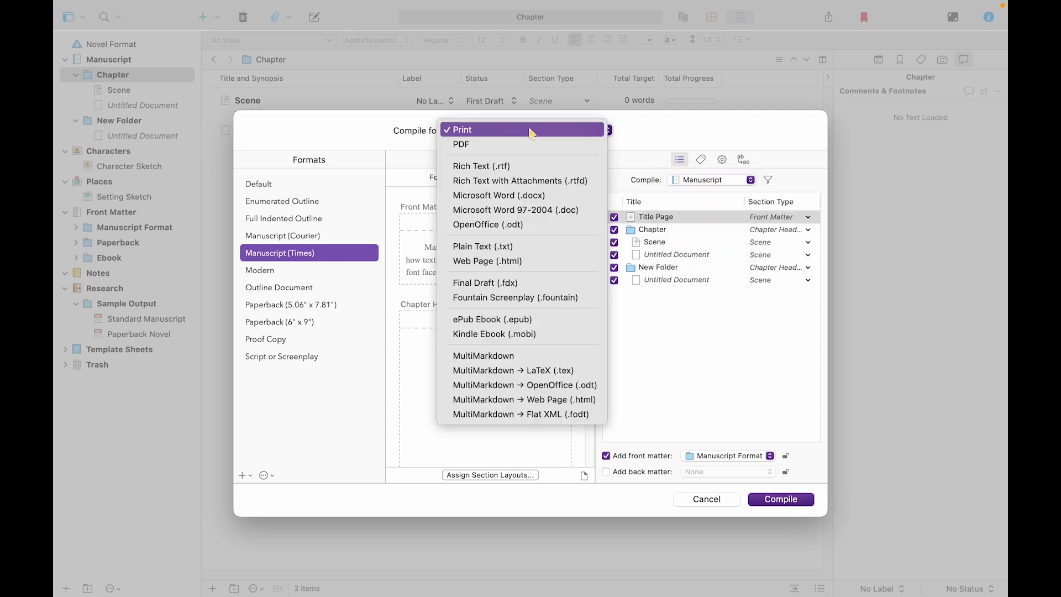
click(530, 144)
click(527, 131)
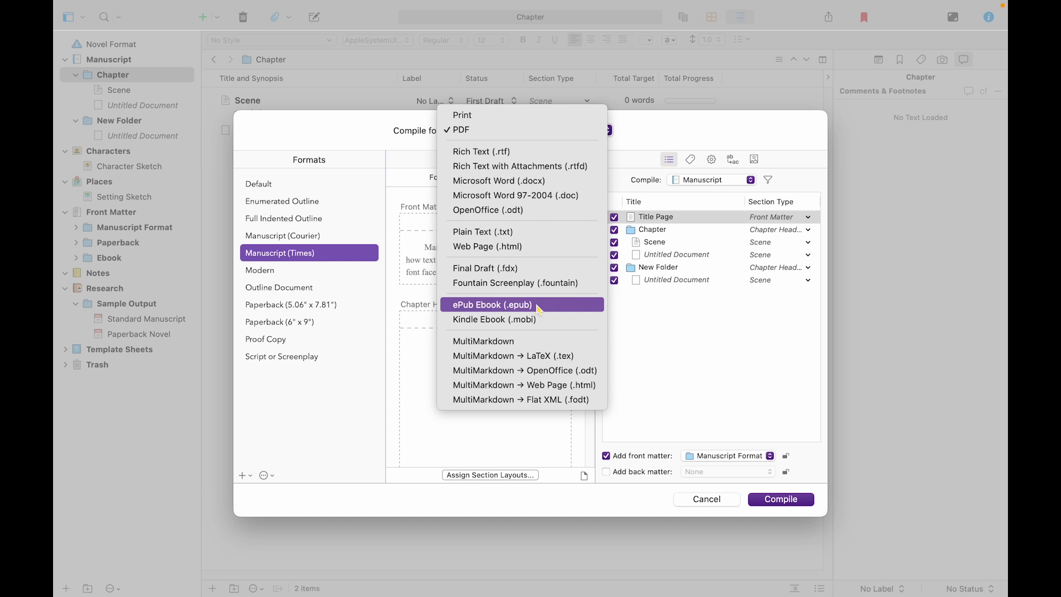
click(423, 335)
Preview the section layouts of the Modern, Outline Document, Paperback, Proof Copy and Script or Screenplay compile formats
click(304, 270)
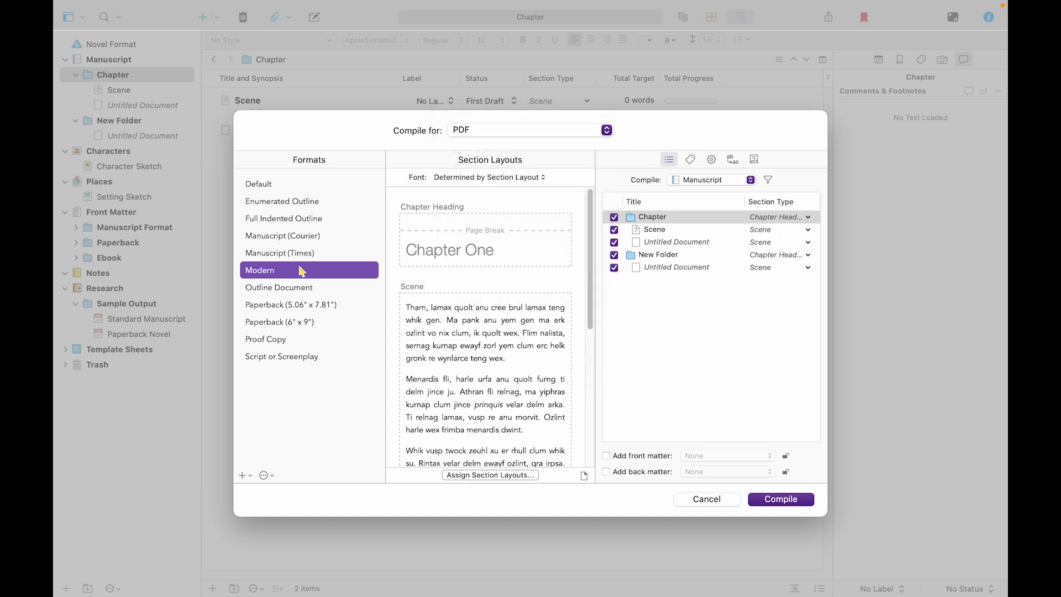
scroll(442, 318, down, 5)
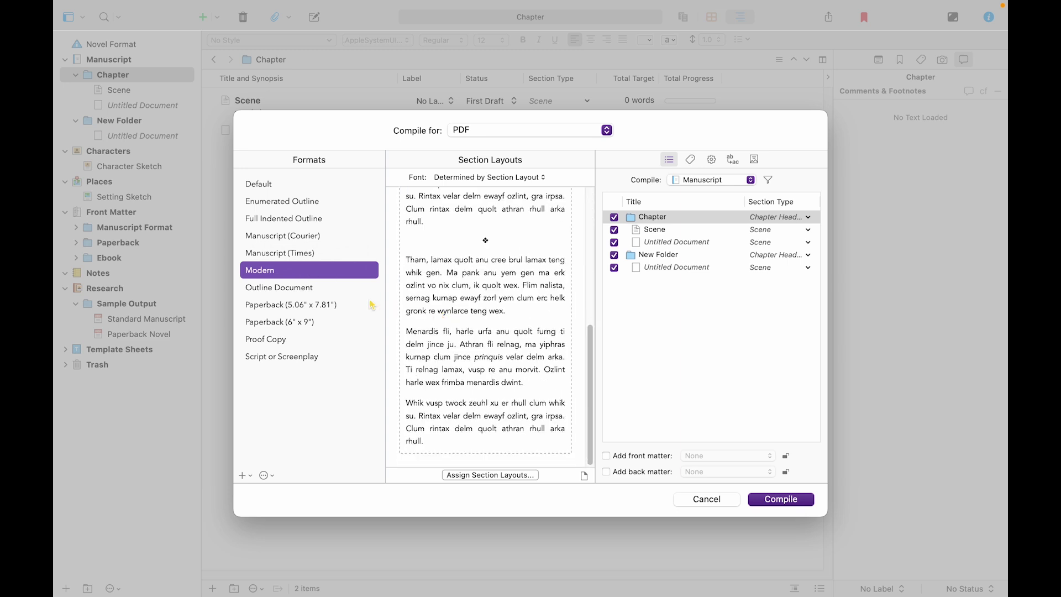
click(319, 290)
click(317, 305)
click(312, 323)
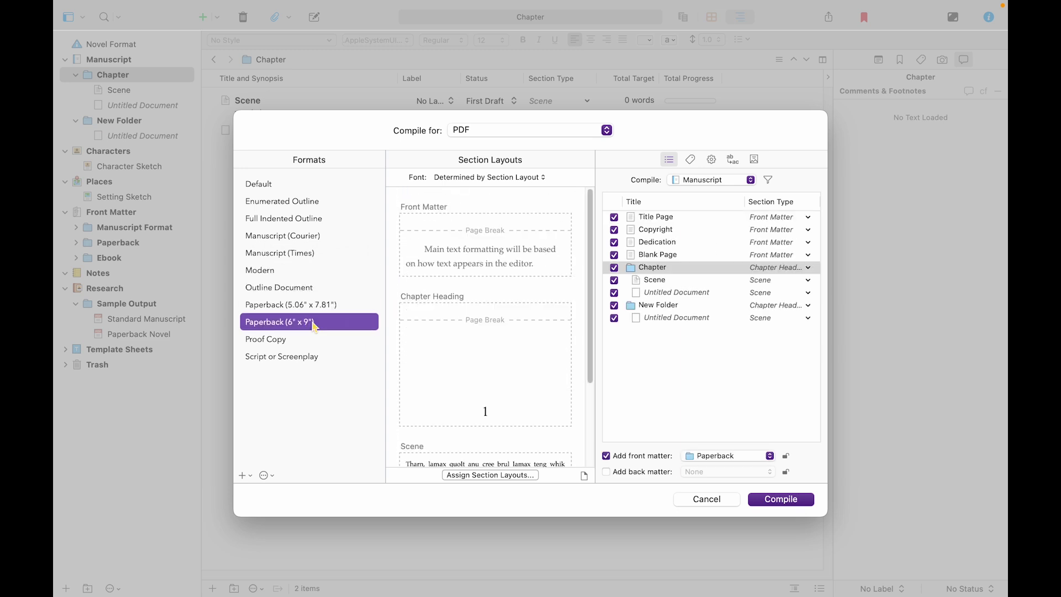
click(307, 338)
click(302, 356)
click(300, 321)
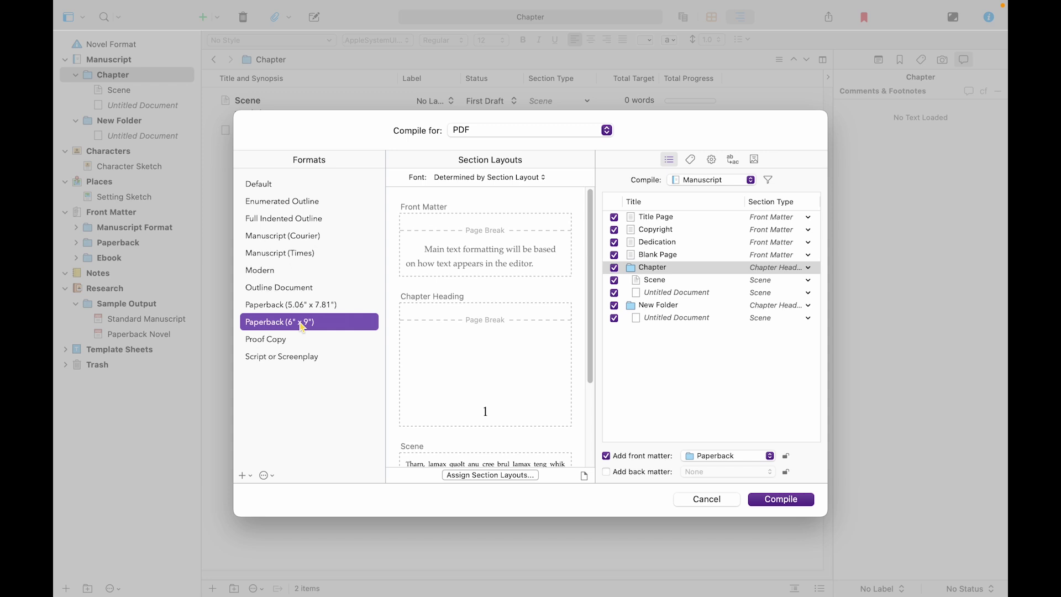
click(306, 310)
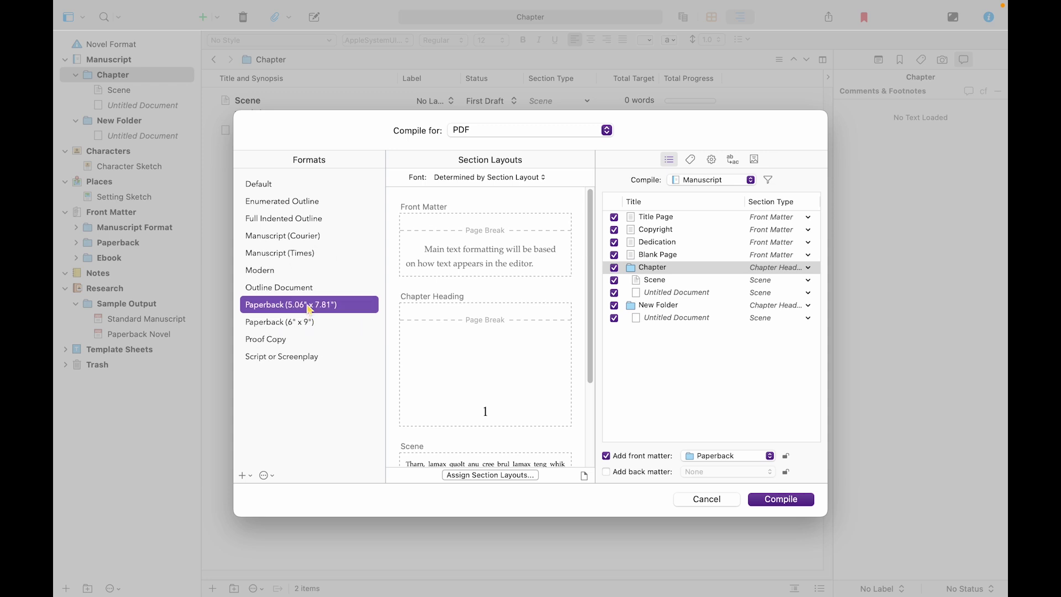
Select the Manuscript (Times) compile format and look through its section layouts
click(304, 255)
scroll(481, 343, down, 5)
scroll(478, 341, up, 5)
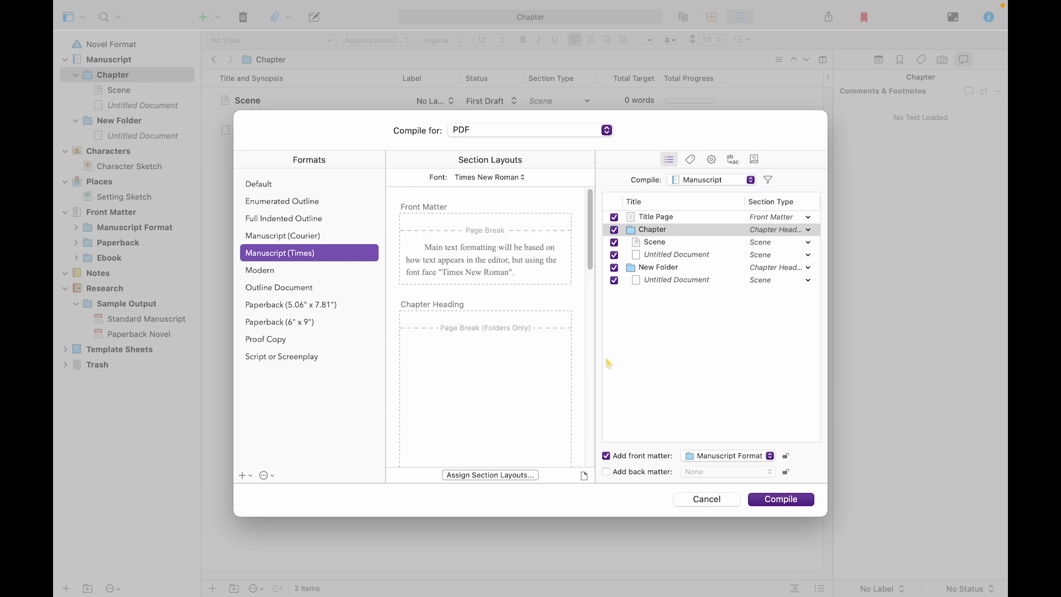
scroll(559, 369, down, 5)
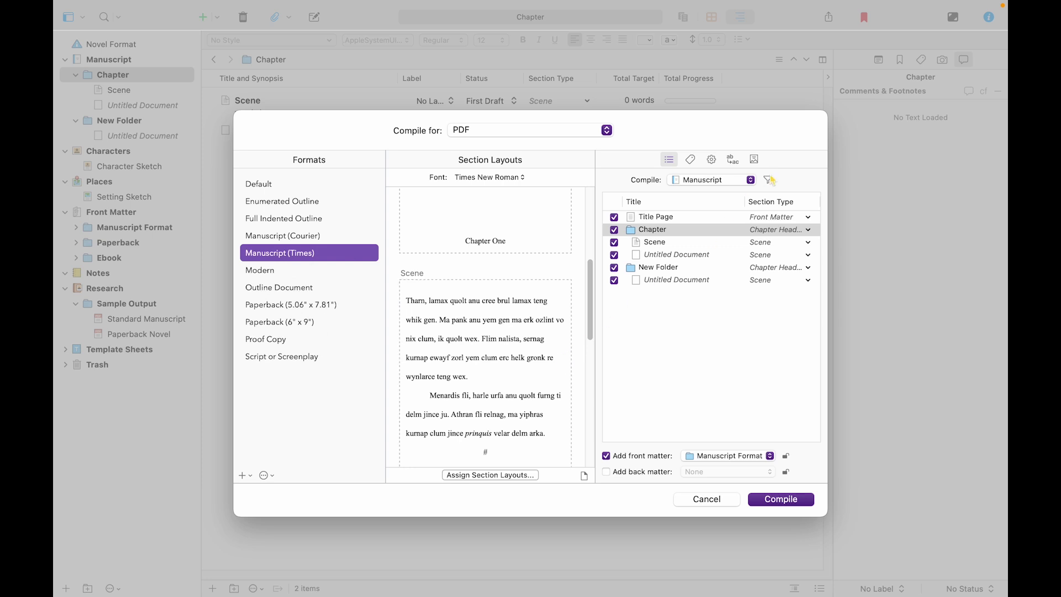
Review the compile metadata, general options and text replacement settings
click(691, 161)
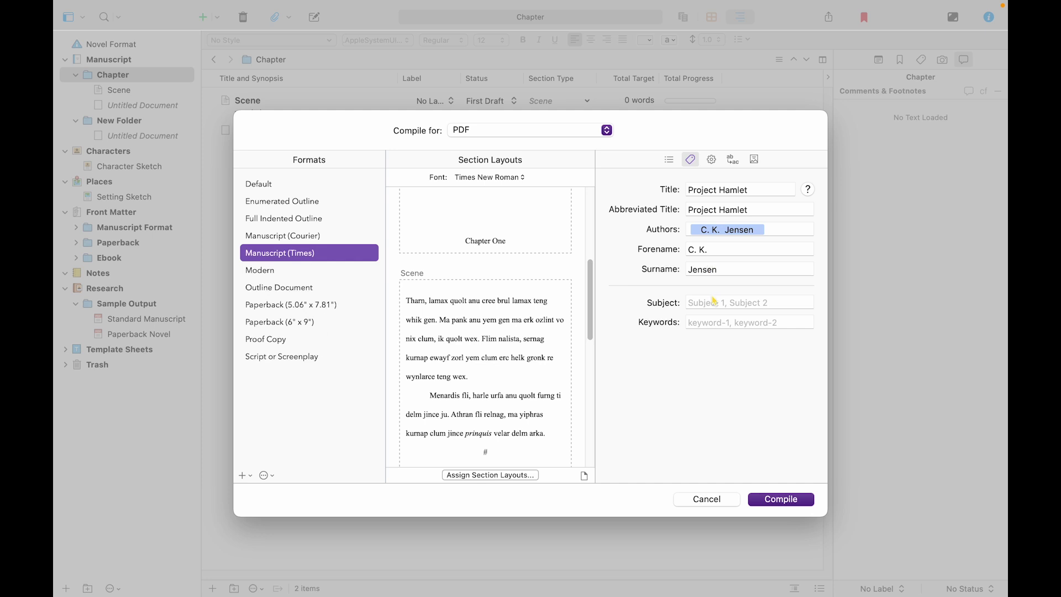
click(712, 160)
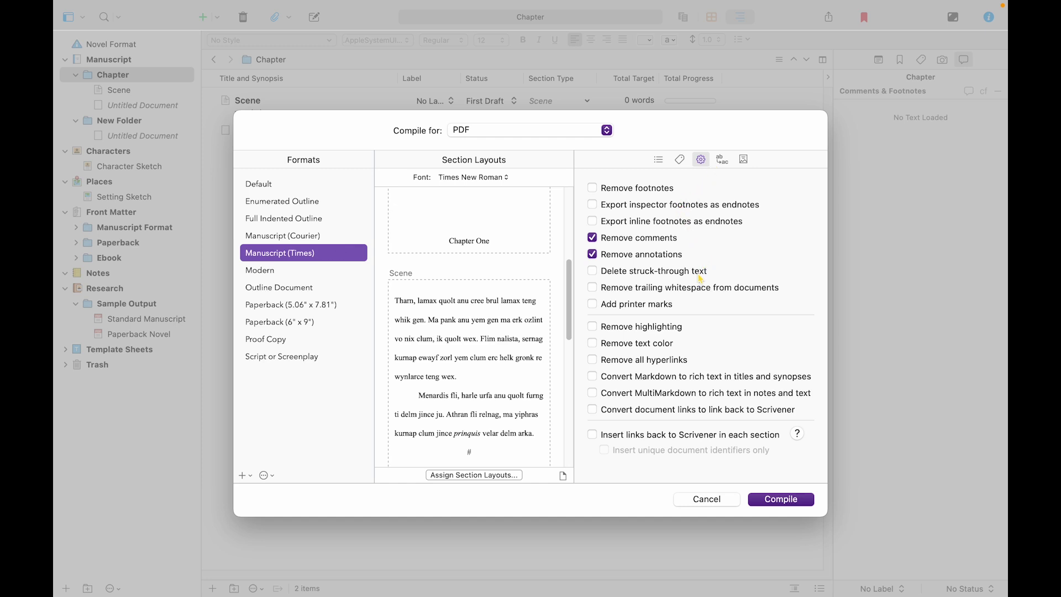
click(722, 160)
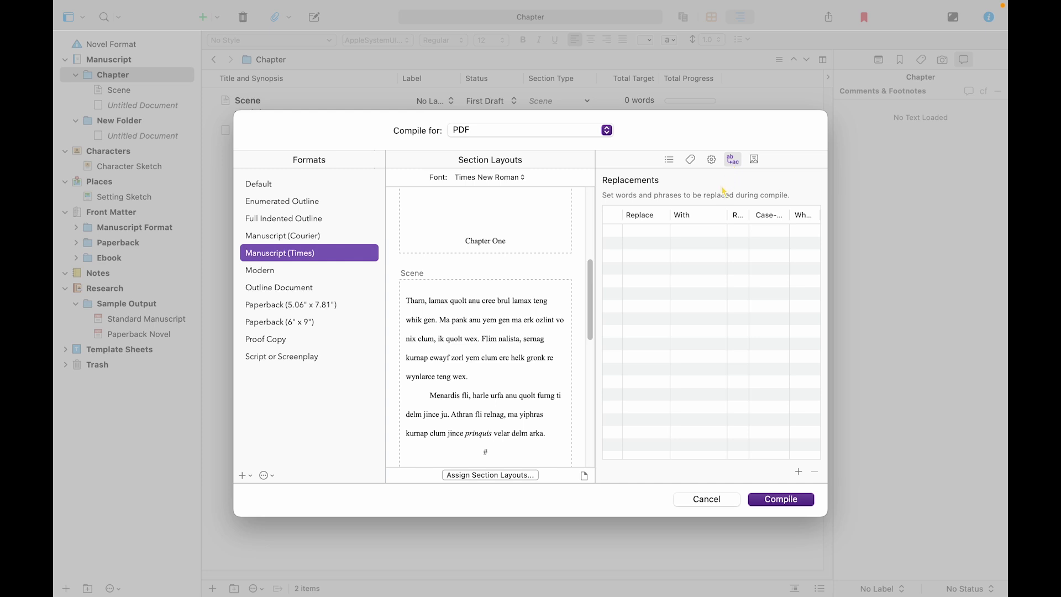
Review the cover image choices for the PDF, keeping No Cover Image
click(754, 159)
click(748, 211)
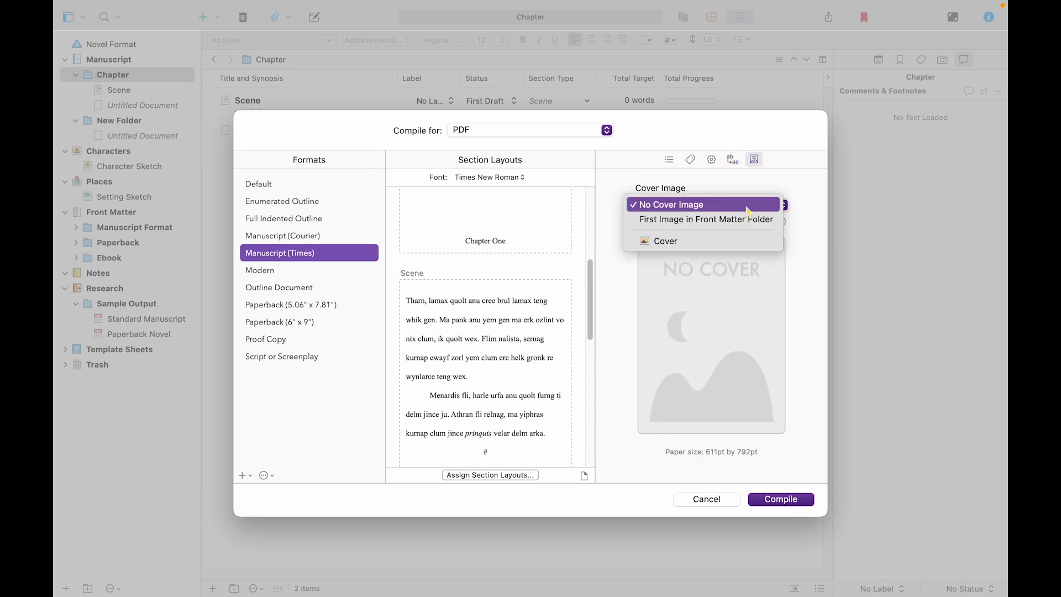
click(748, 212)
click(748, 212)
click(748, 212)
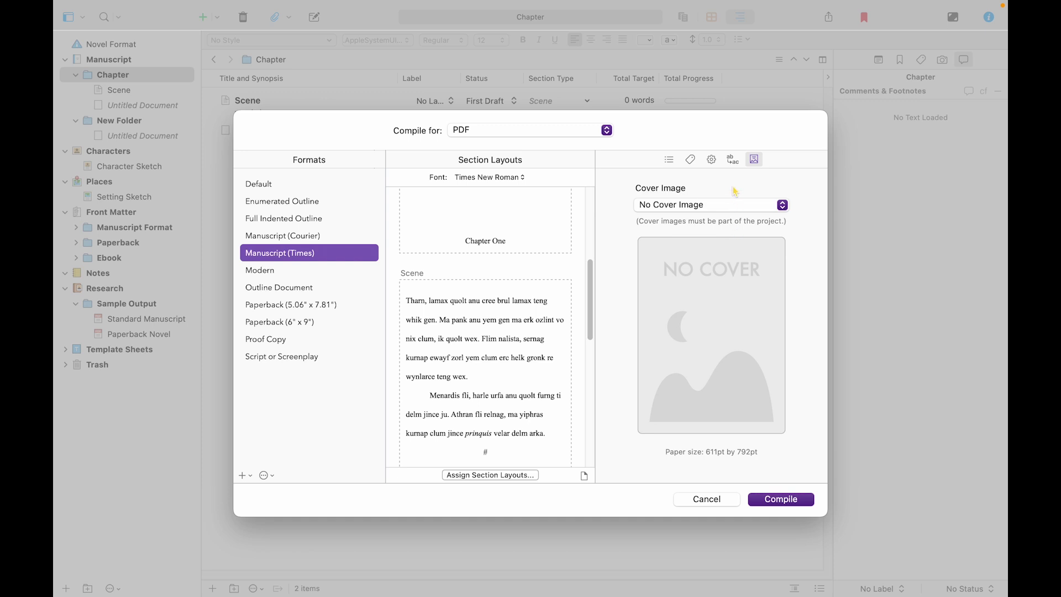
Preview Cover as the PDF cover image, restore No Cover Image, and close the compile settings without compiling
click(724, 214)
click(718, 242)
click(719, 214)
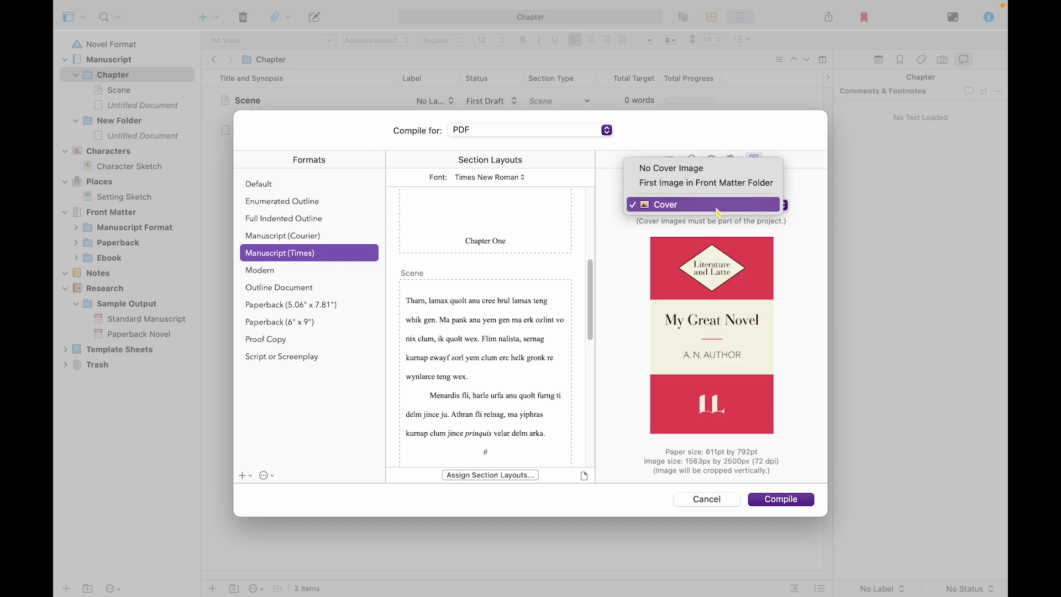
click(700, 168)
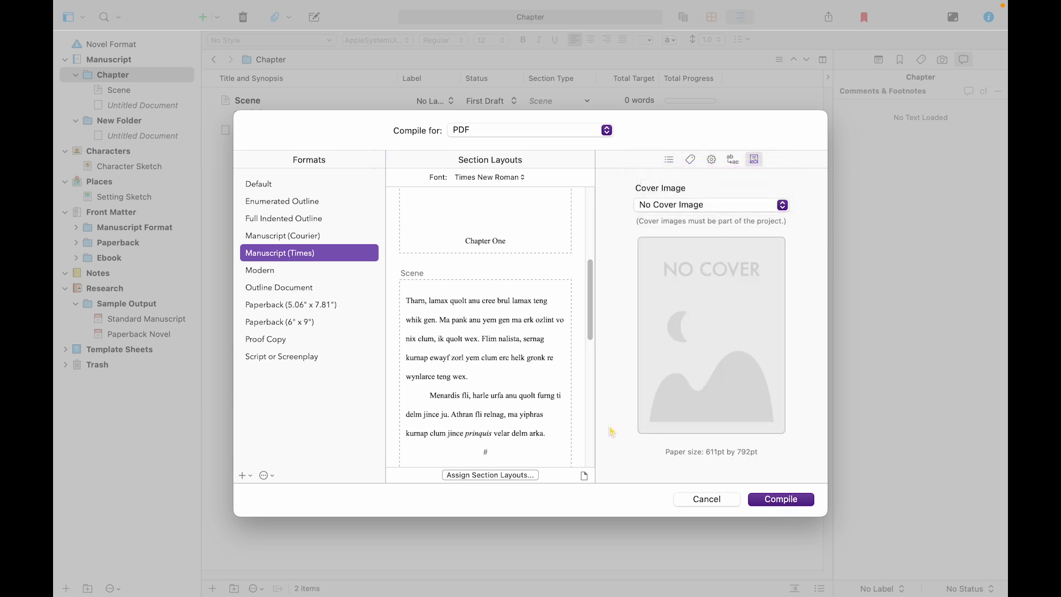
click(733, 499)
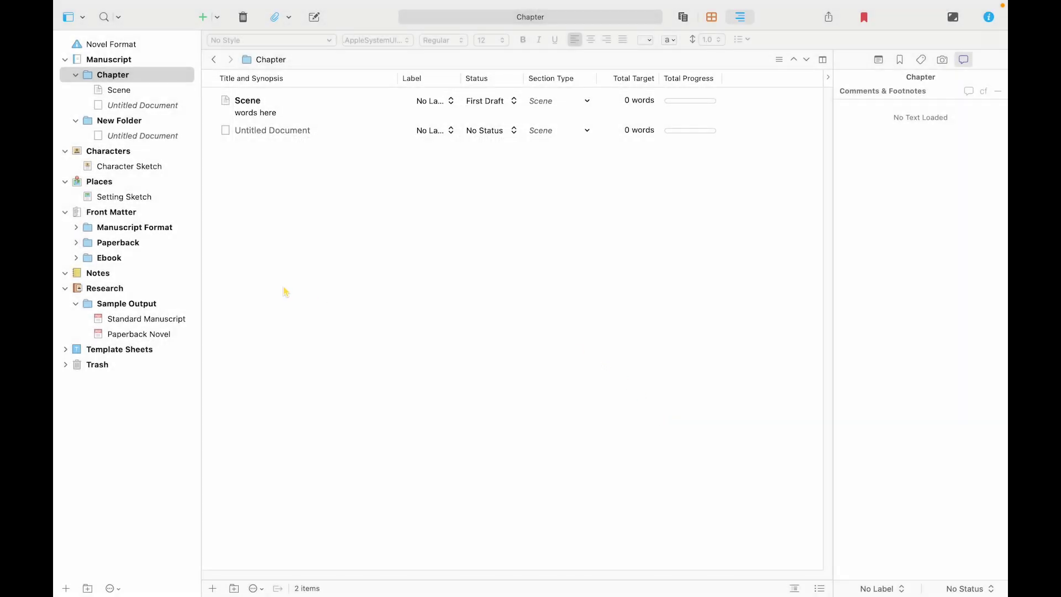
Open the Scene document and look at the list of recent projects
click(153, 90)
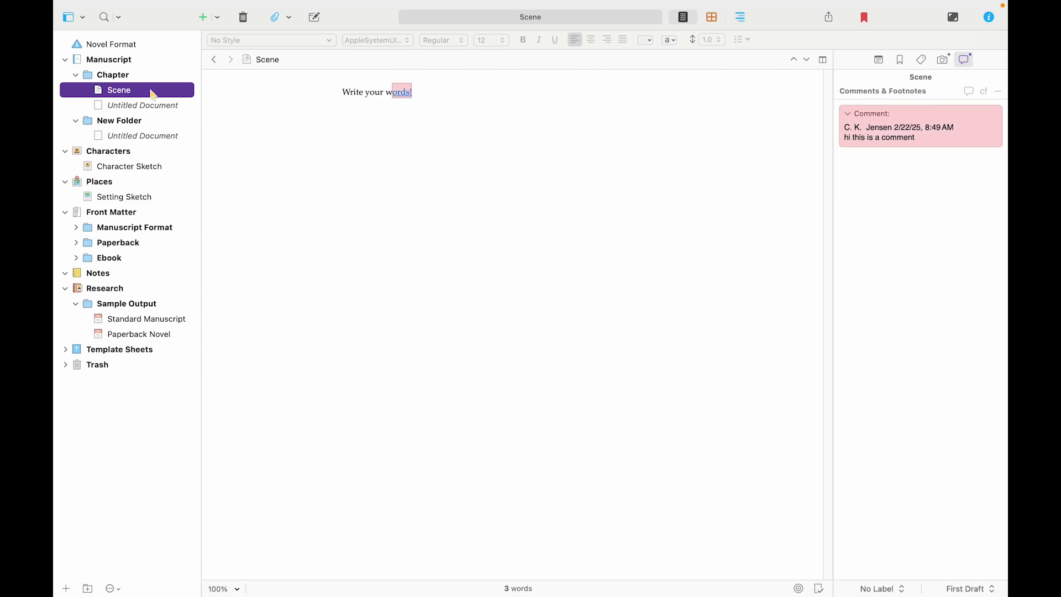
mouse_move(147, 6)
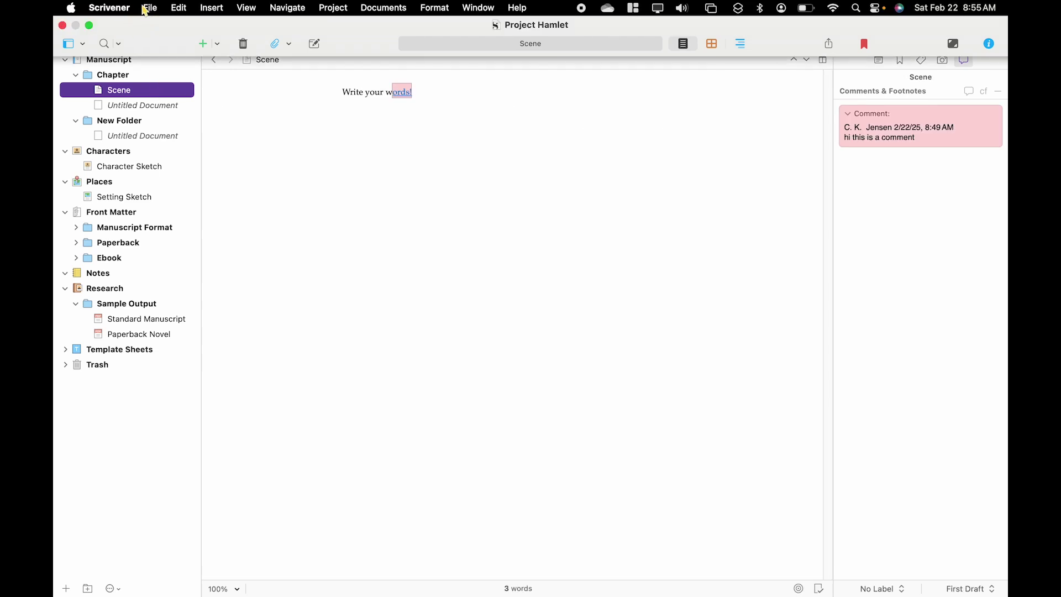
click(146, 9)
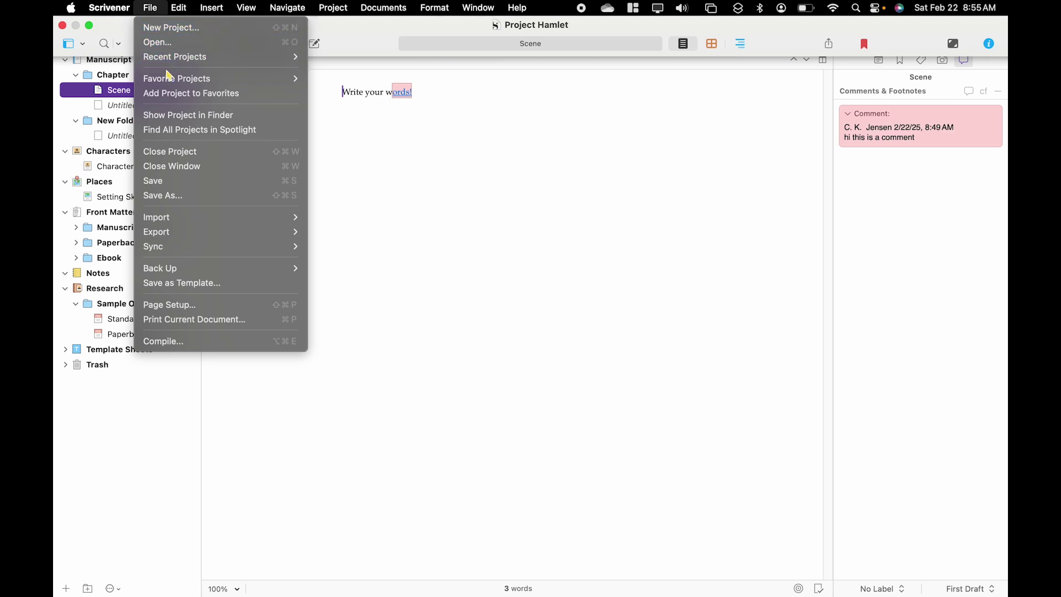
mouse_move(179, 58)
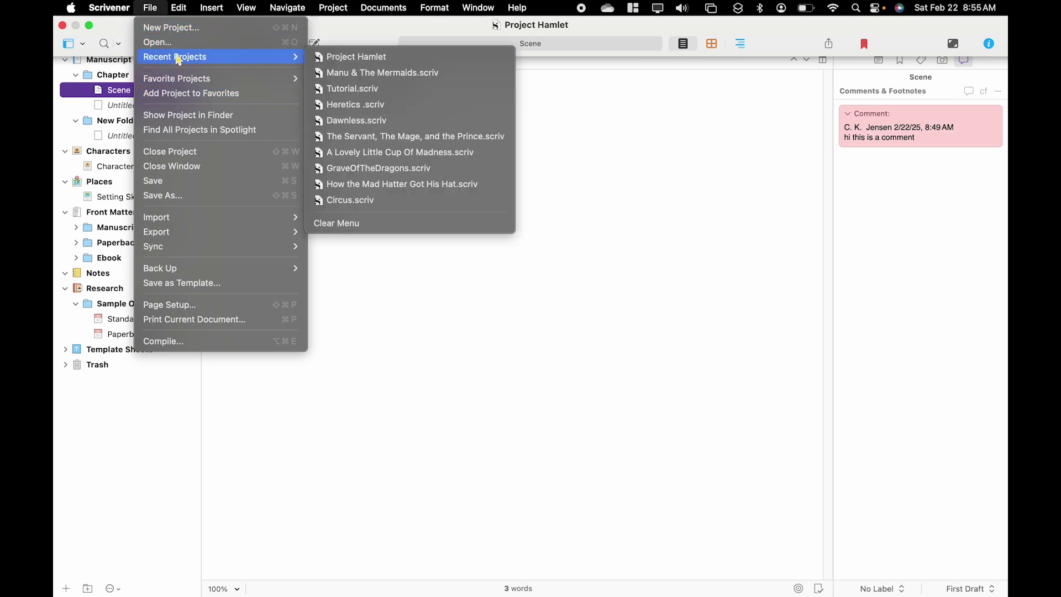
Switch the application's appearance to dark mode
click(112, 9)
click(113, 9)
click(113, 8)
click(114, 9)
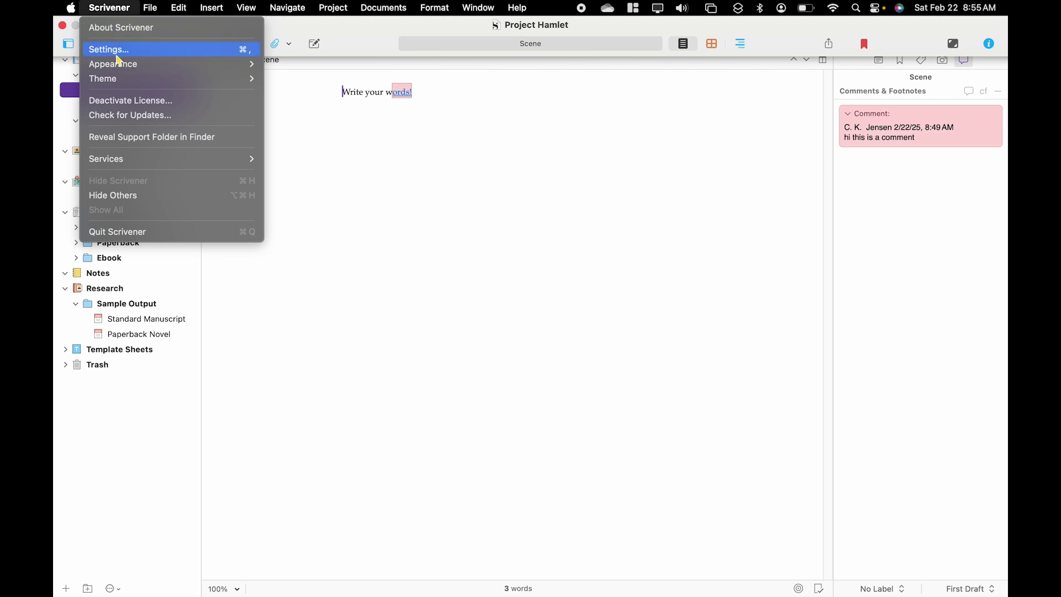
mouse_move(118, 65)
click(289, 64)
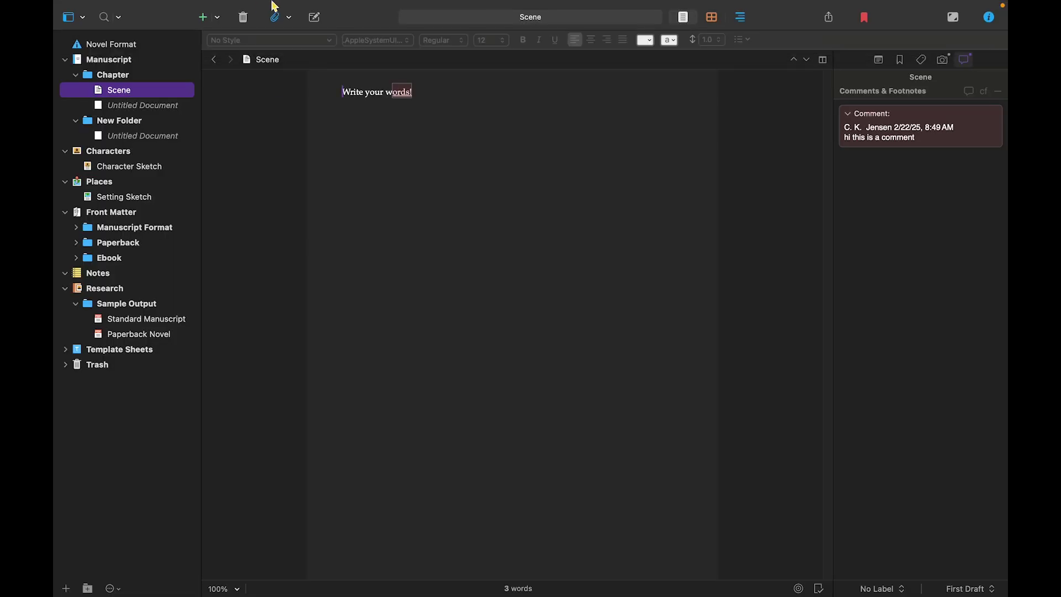
Apply the A Midsummer Night theme and preview the Scene document in composition mode
mouse_move(246, 6)
click(129, 6)
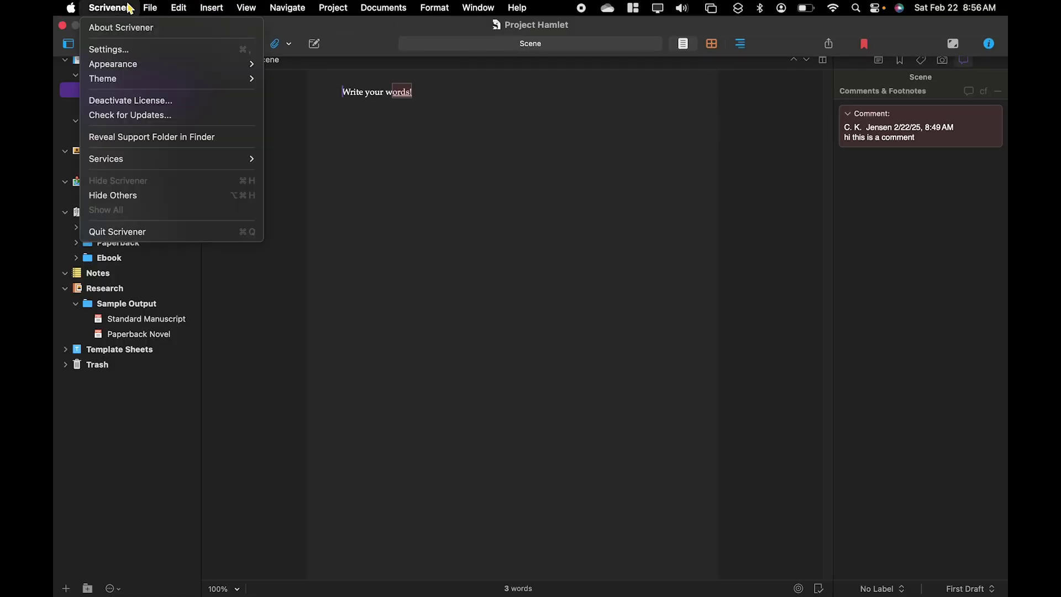
mouse_move(144, 82)
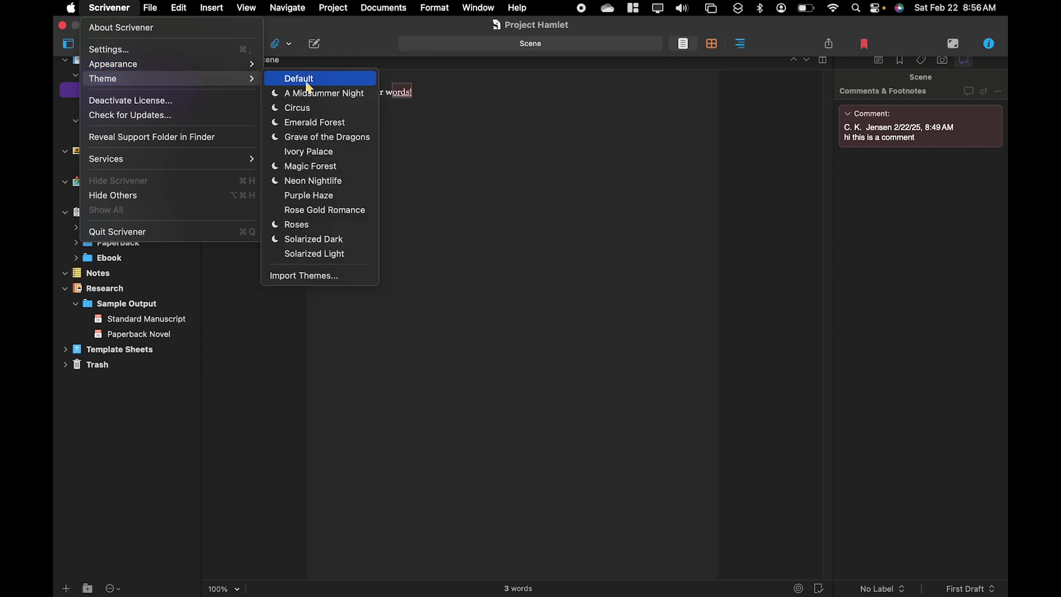
click(299, 98)
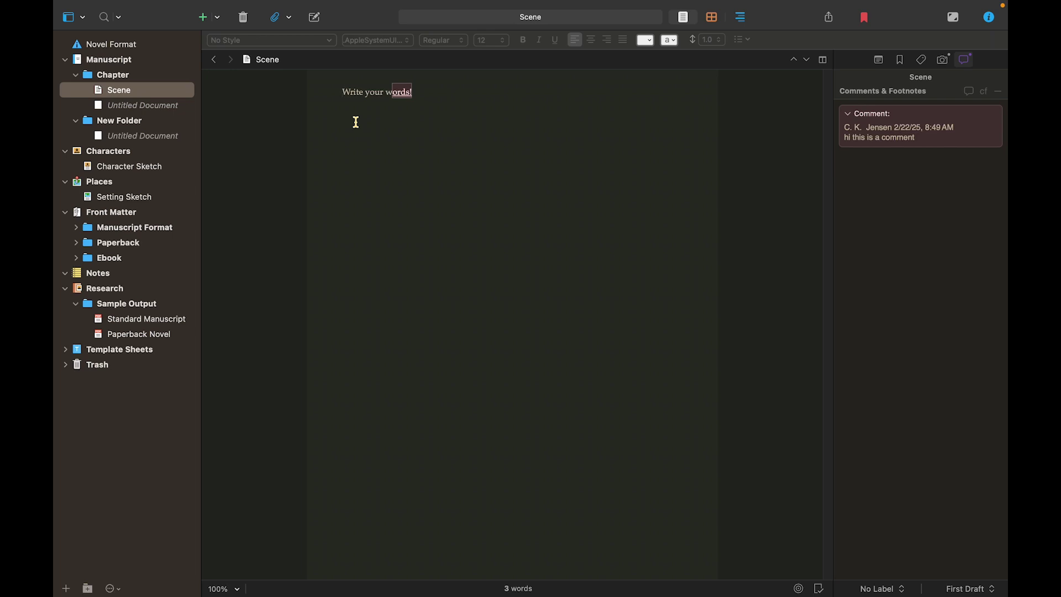
click(953, 17)
key(Escape)
Apply the Grave of the Dragons theme and preview its backdrop in composition mode
click(109, 7)
click(113, 10)
click(115, 12)
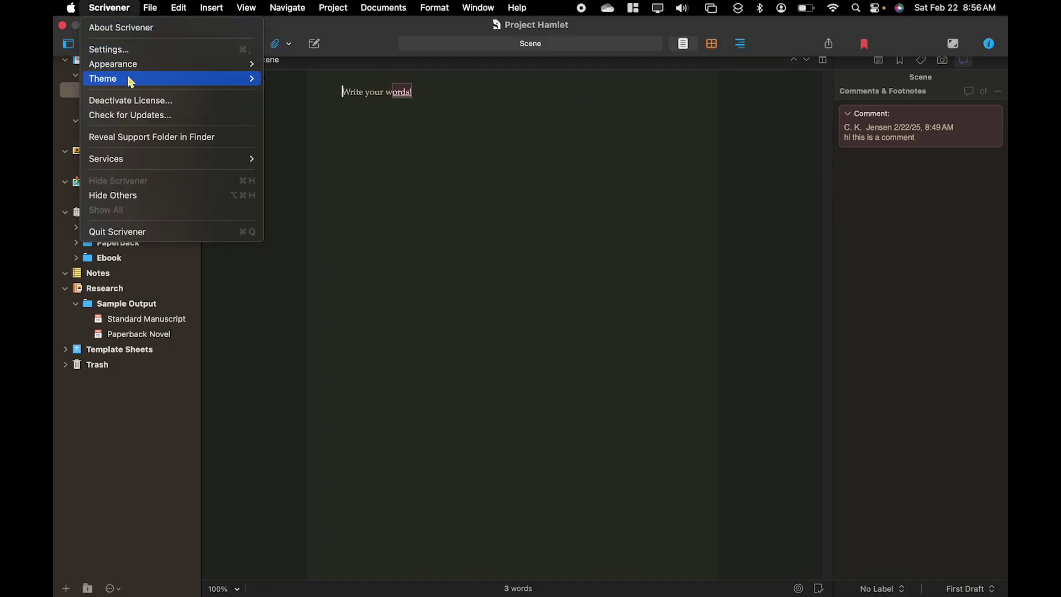
mouse_move(127, 78)
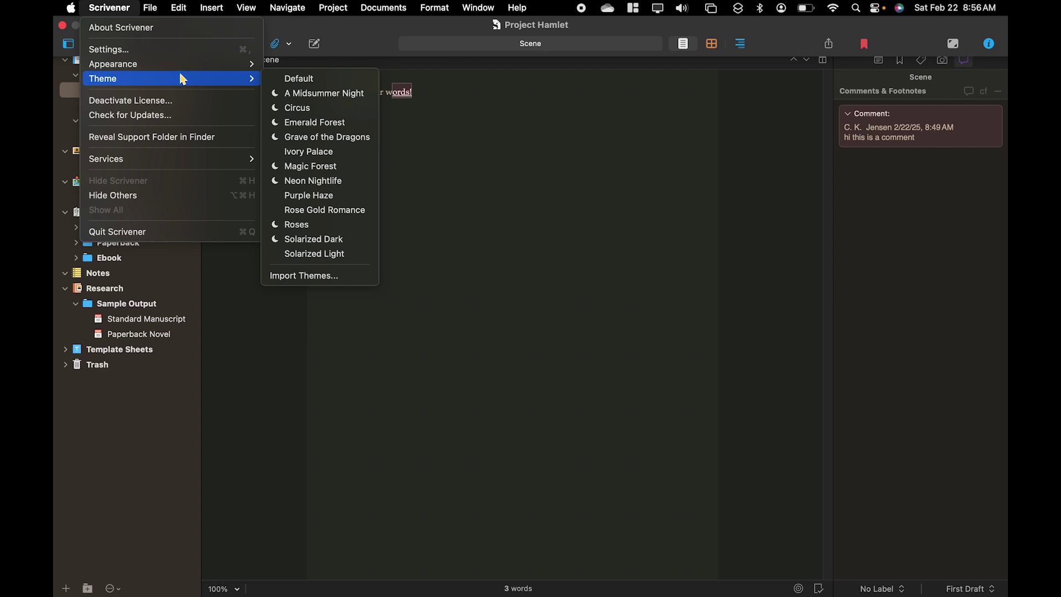
click(327, 137)
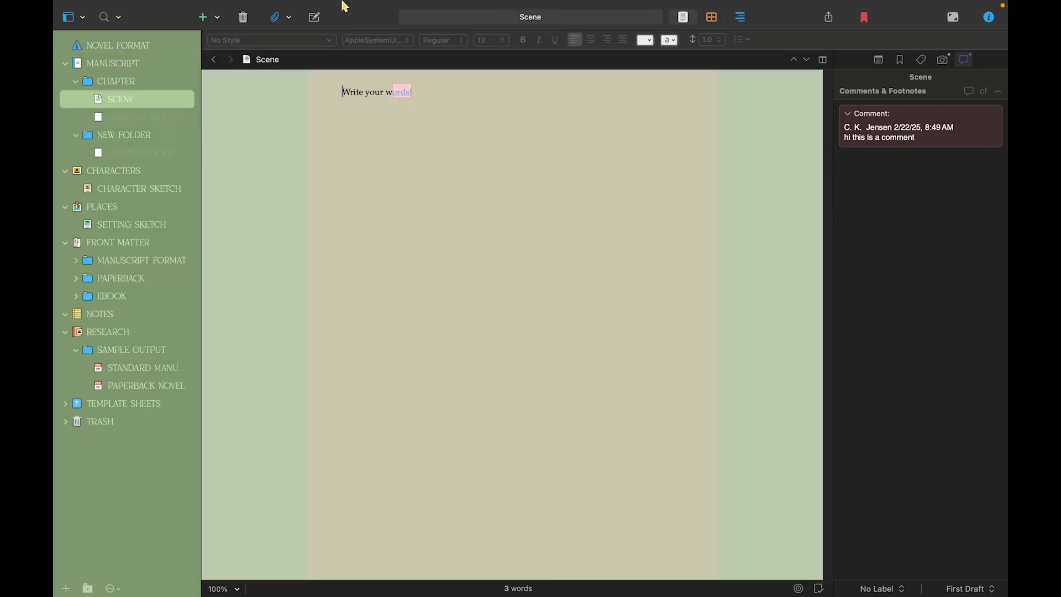
click(955, 18)
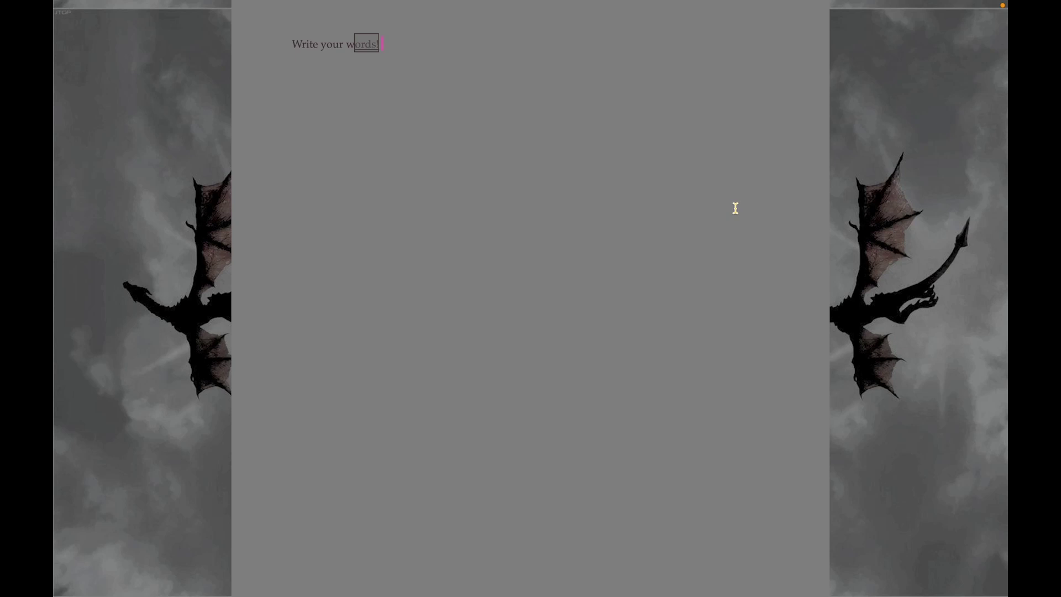
key(Escape)
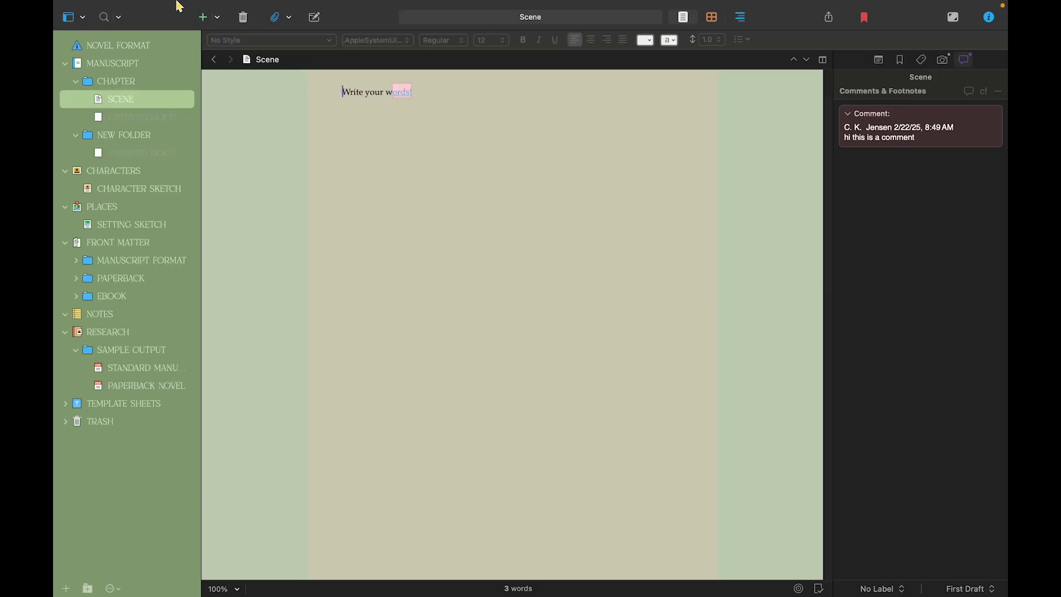
Change the interface theme to Emerald Forest
mouse_move(176, 6)
click(128, 10)
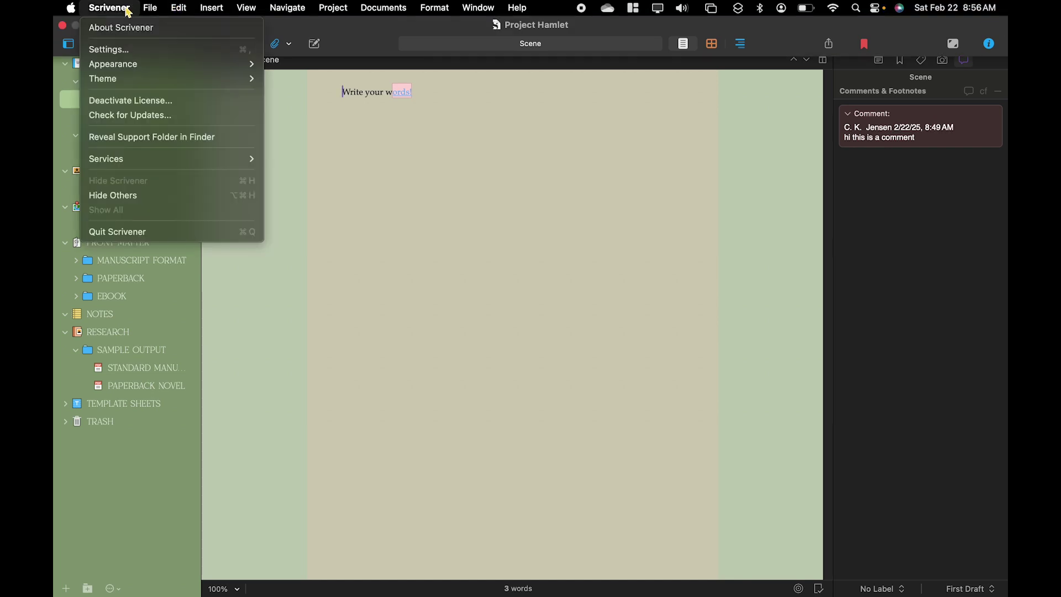
mouse_move(134, 90)
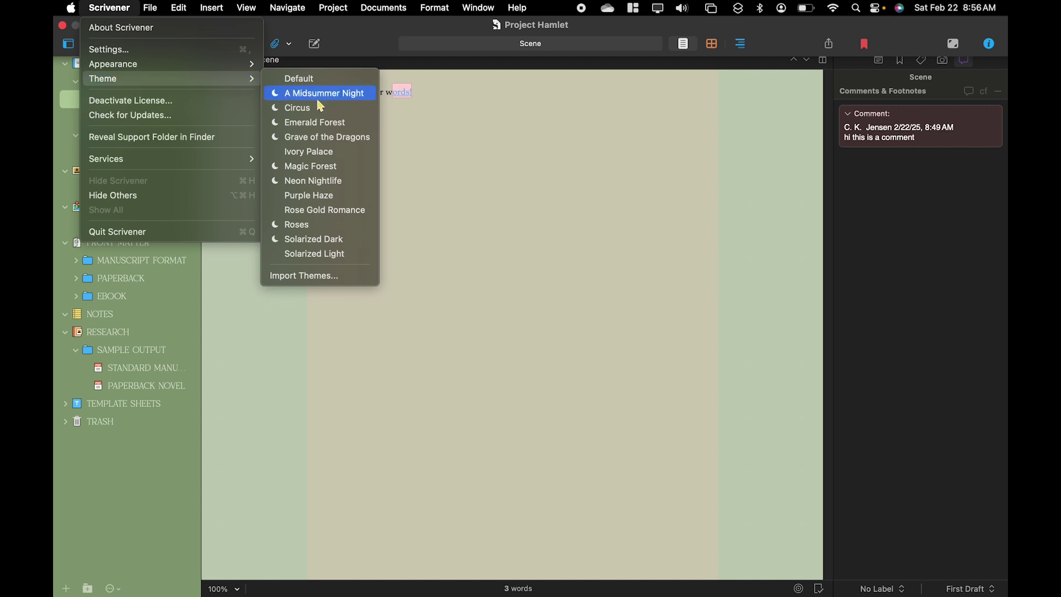
click(324, 128)
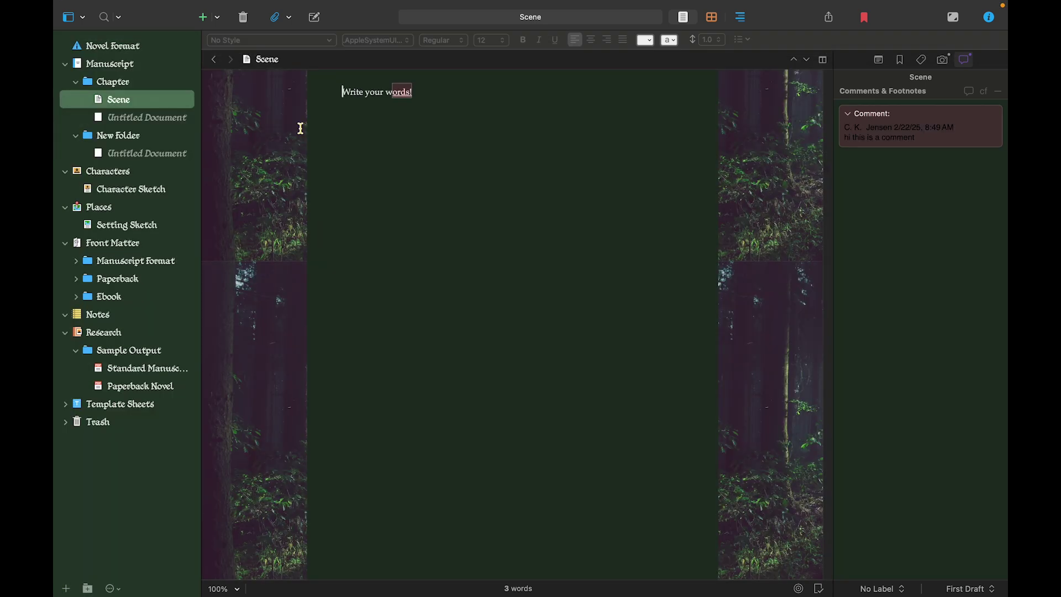
Browse the list of available themes, keeping the current one
mouse_move(126, 2)
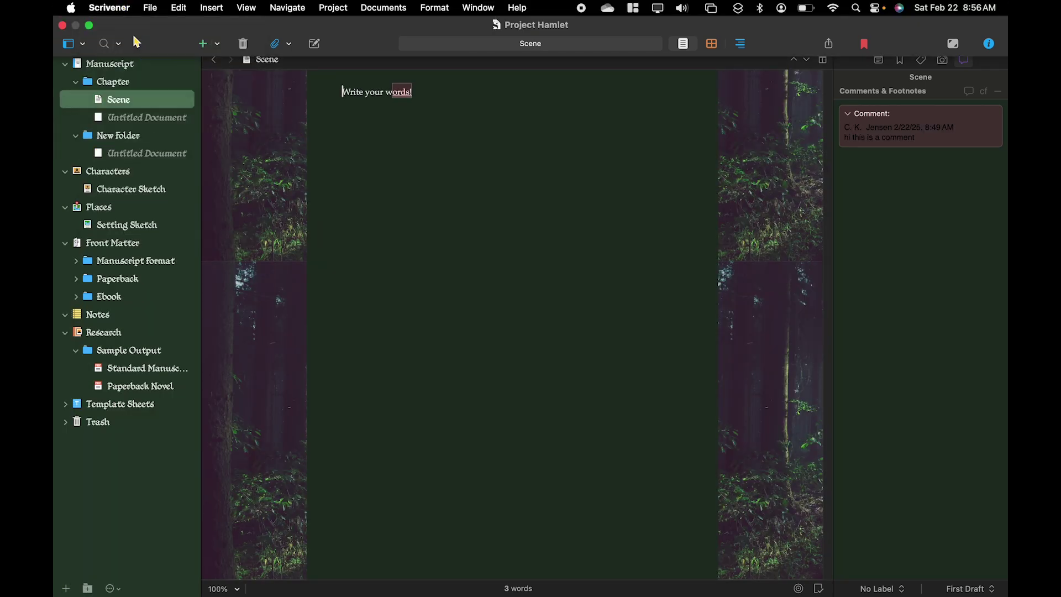
click(109, 7)
click(114, 20)
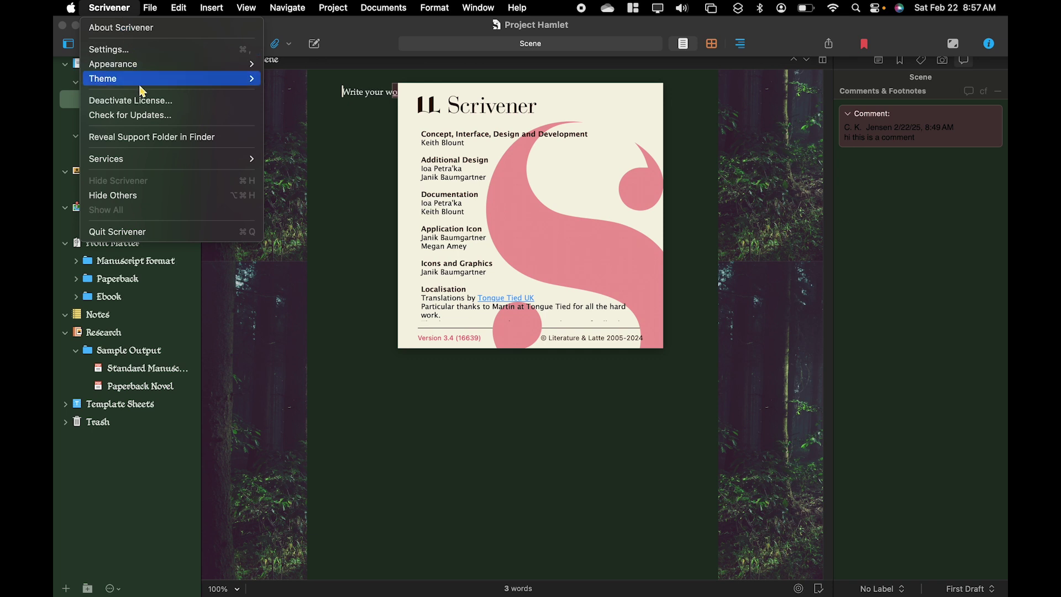
mouse_move(147, 84)
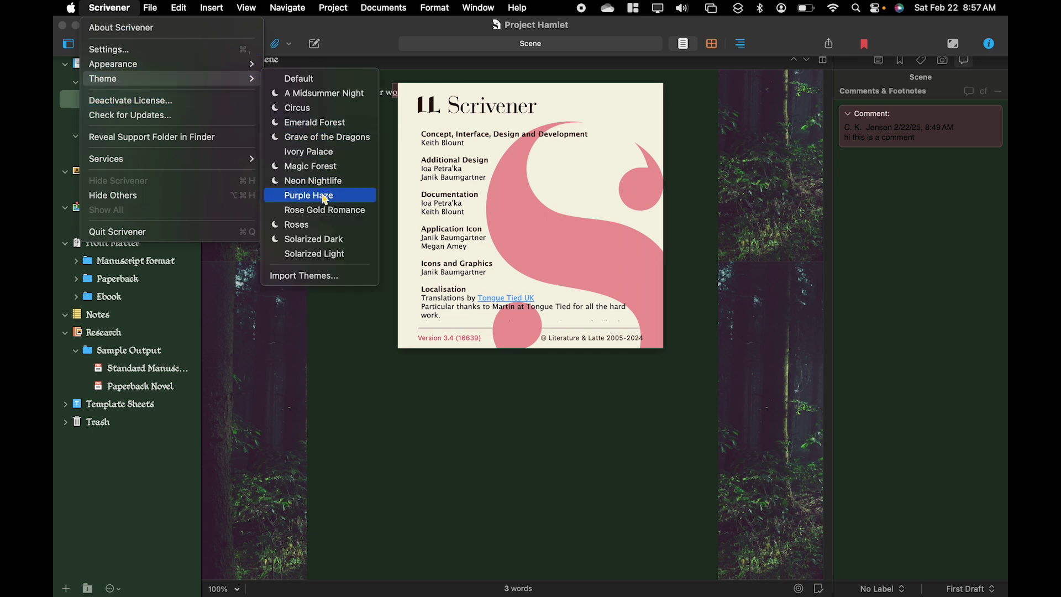
key(Escape)
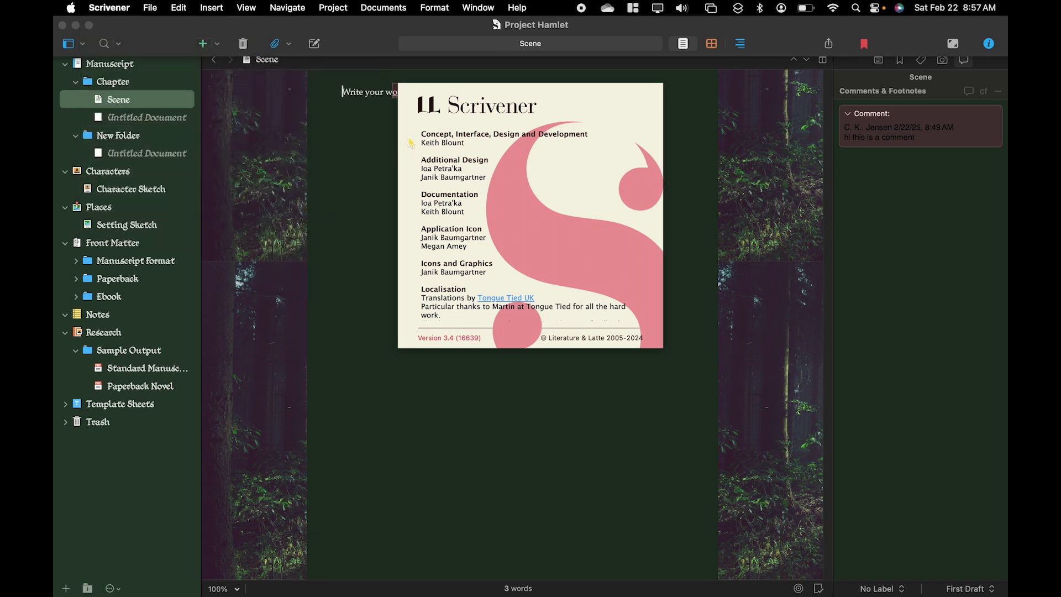